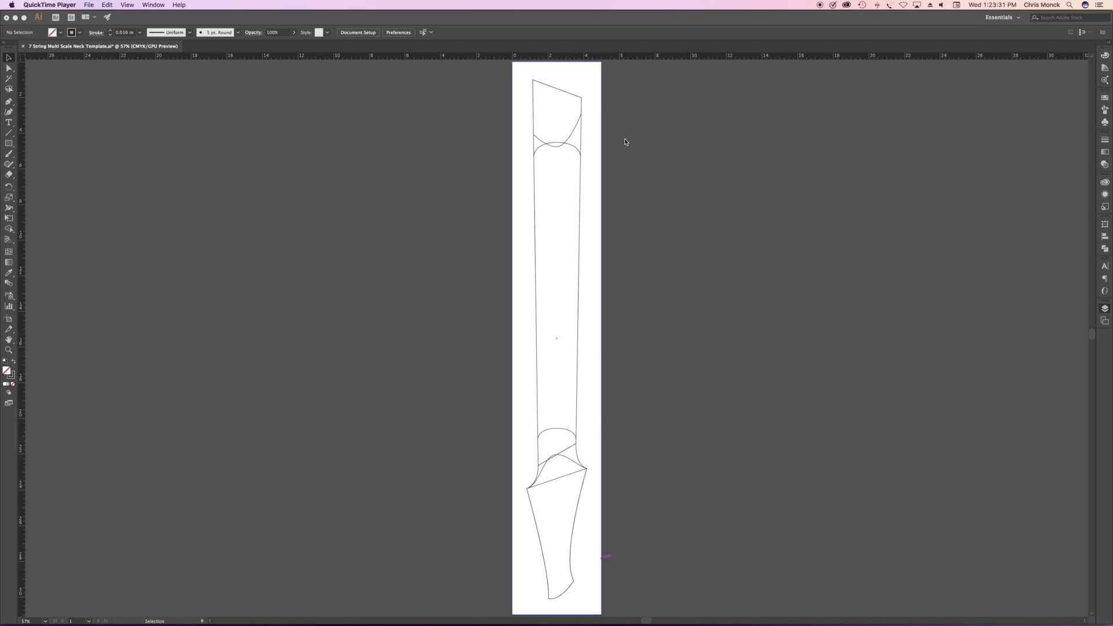
- Examine the neck template's body, heel, headstock and profile curves, including close views of both neck ends
left_click(578, 338)
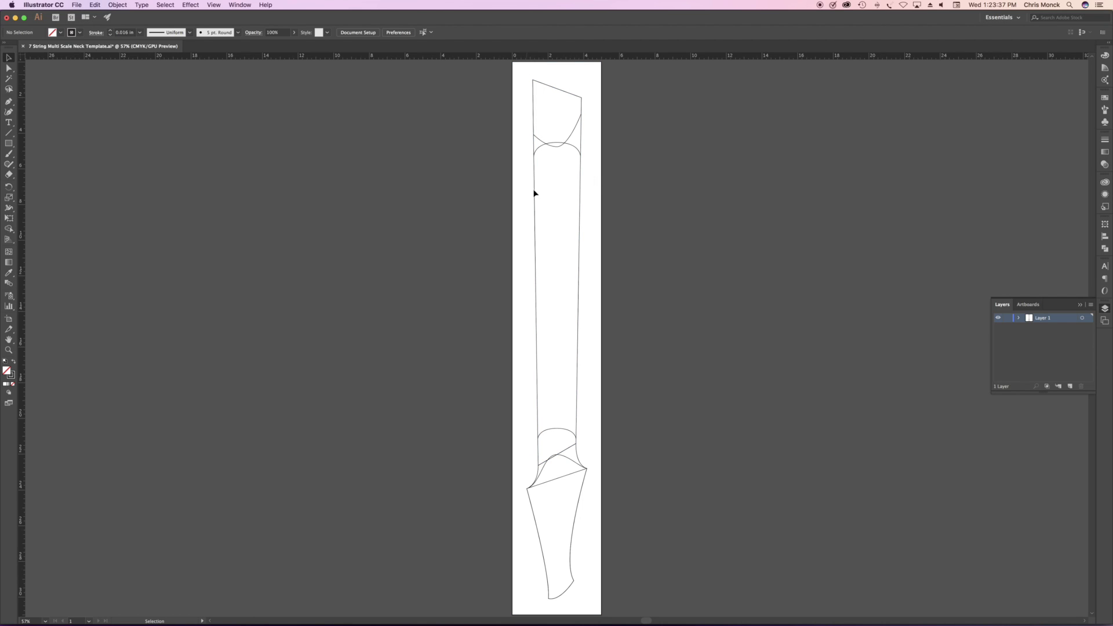
left_click(537, 357)
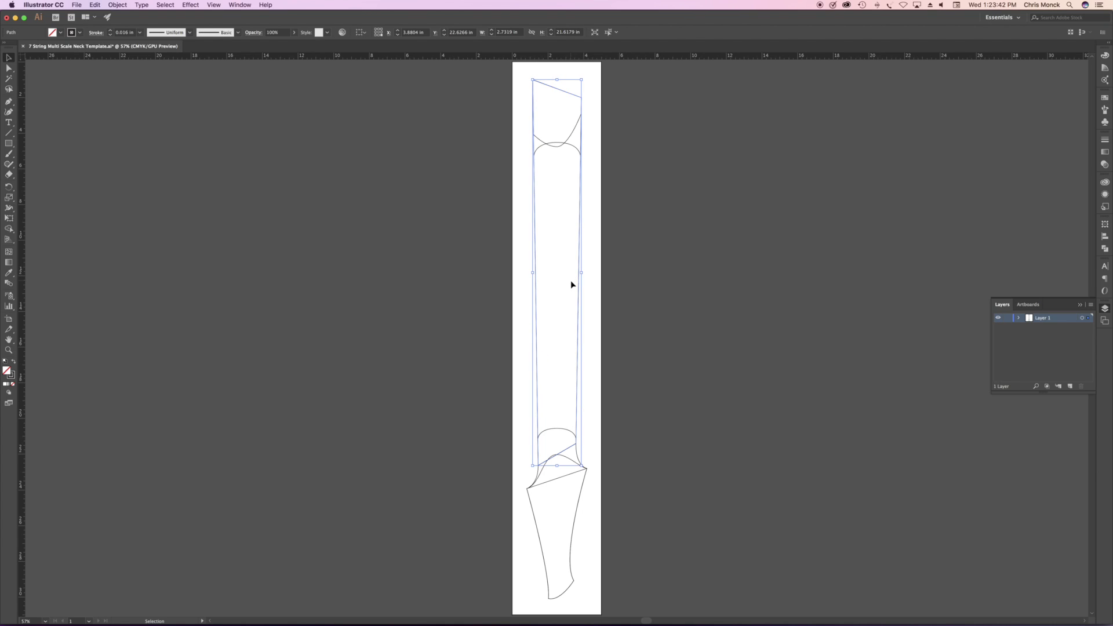
left_click(576, 132)
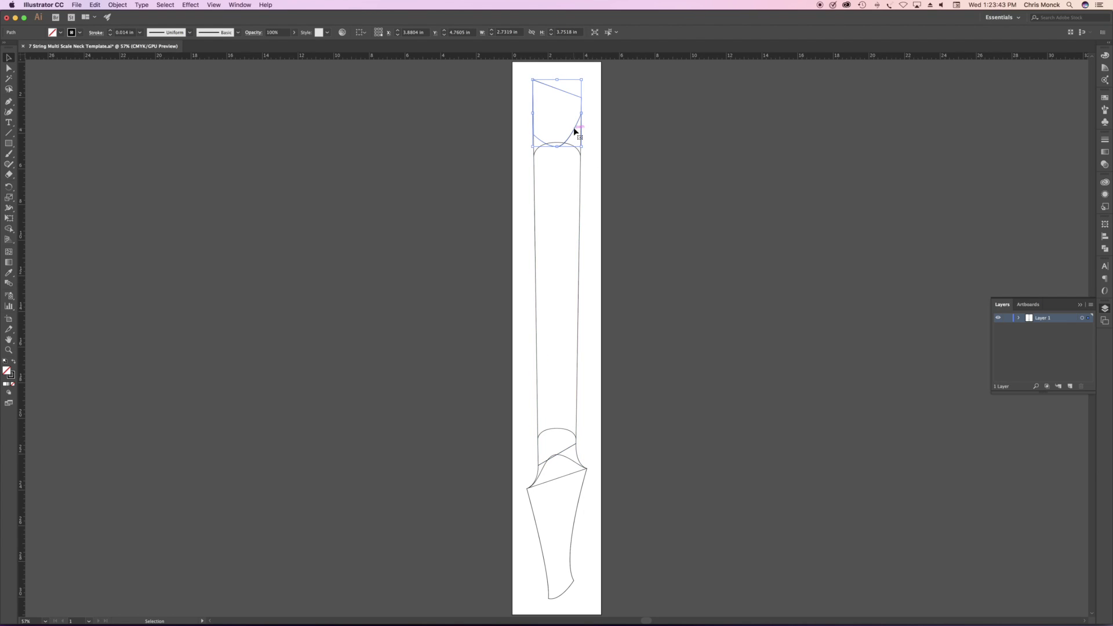
left_click(578, 466)
left_click(694, 487)
left_click_drag(560, 444, 667, 502, "super")
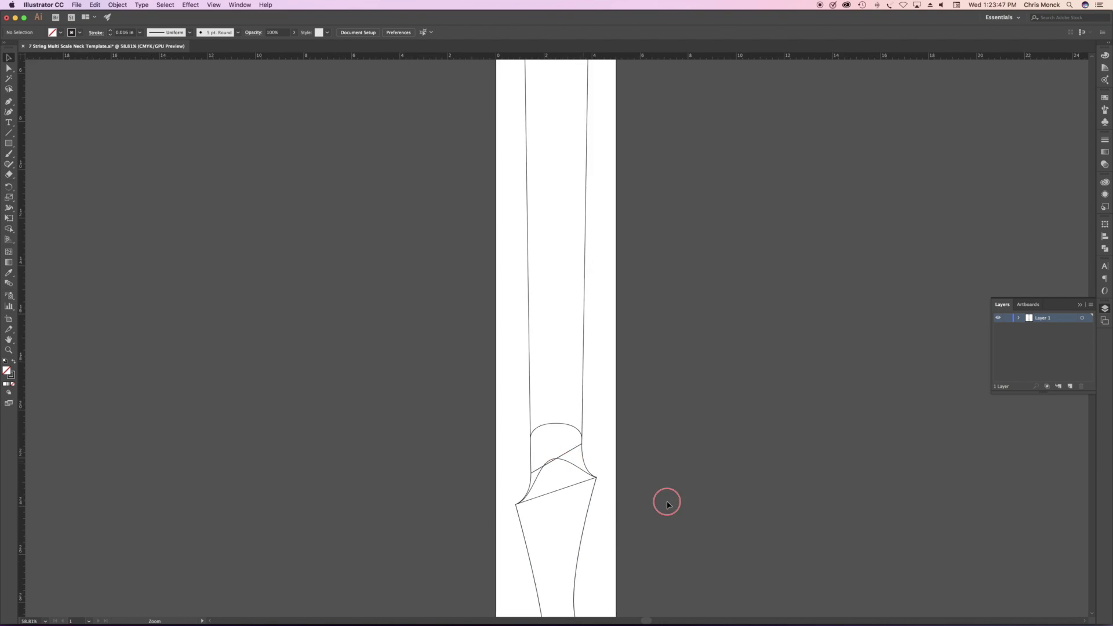
key("v")
left_click(576, 389)
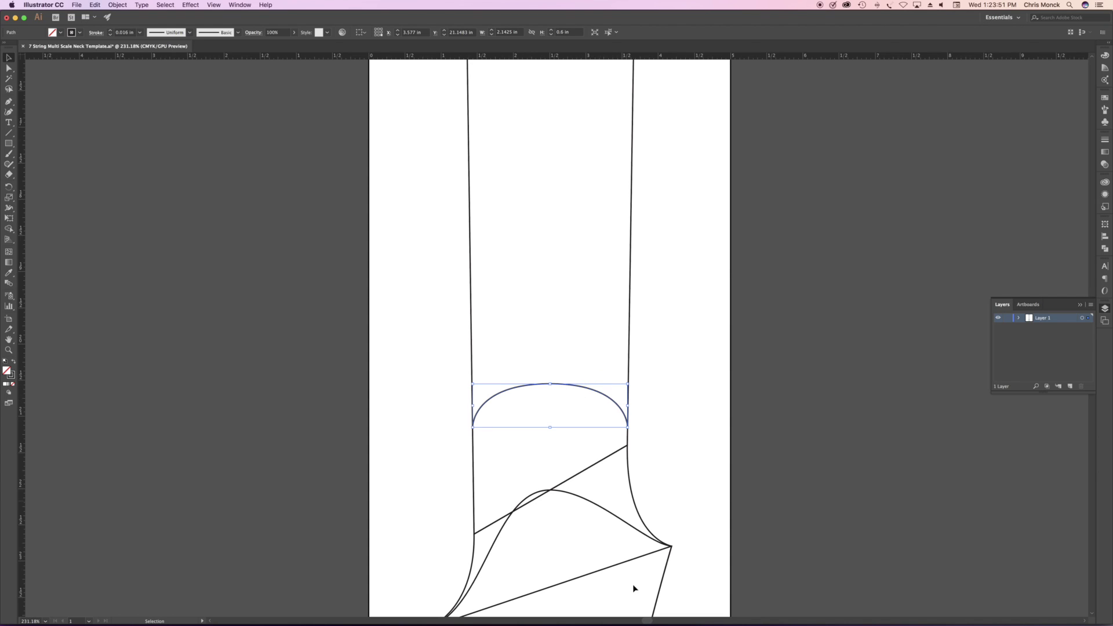
key("space")
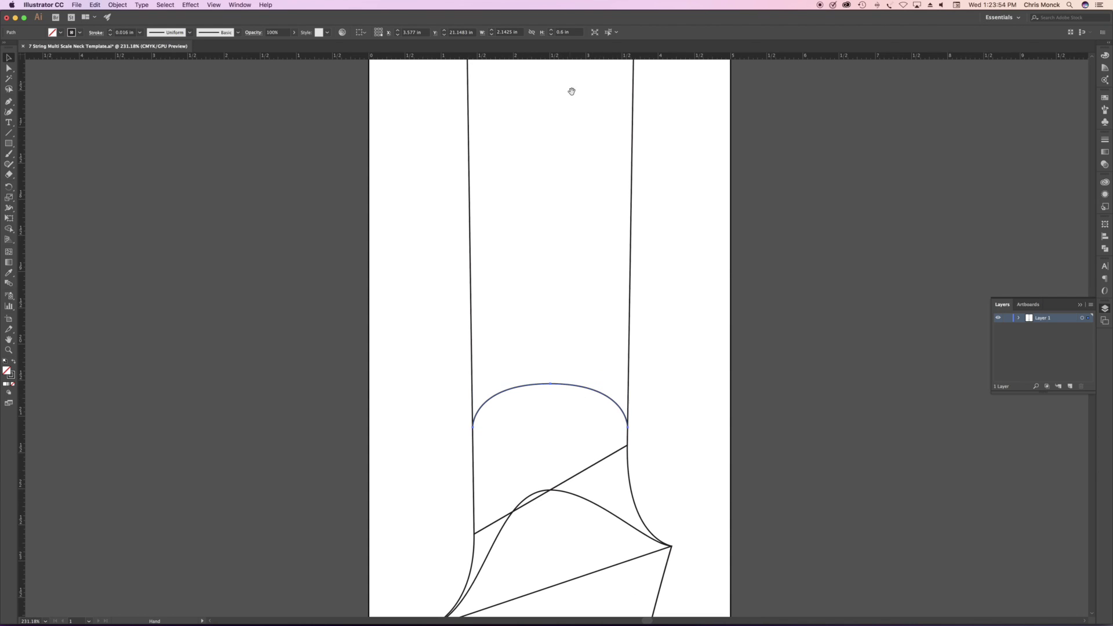
left_click_drag(567, 74, 607, 519)
left_click_drag(614, 261, 640, 541)
left_click_drag(579, 246, 464, 595)
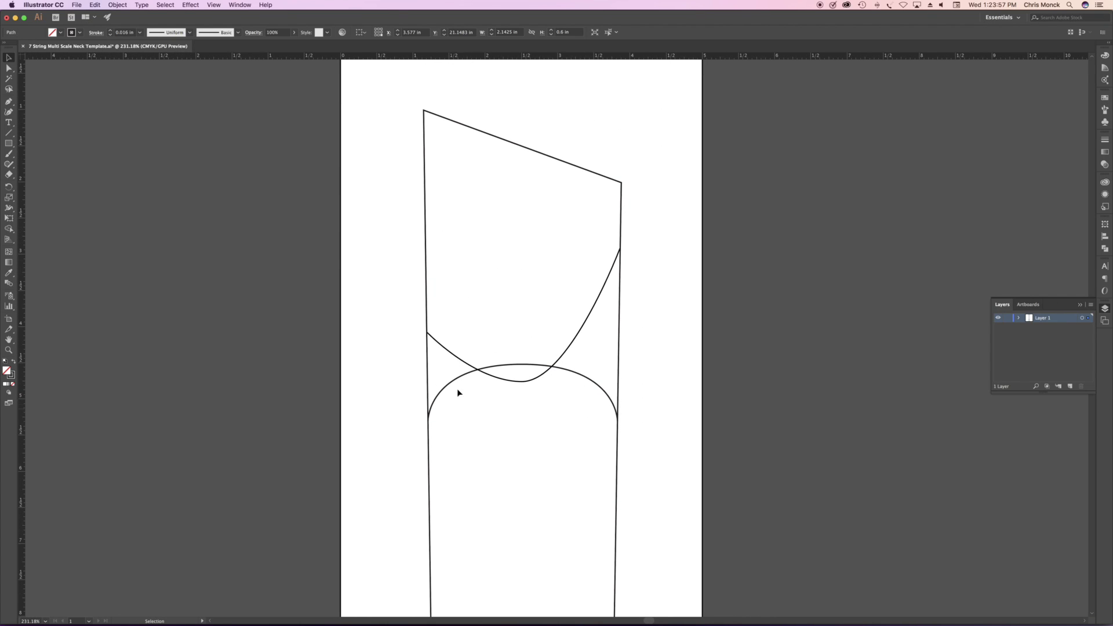
key("super+0")
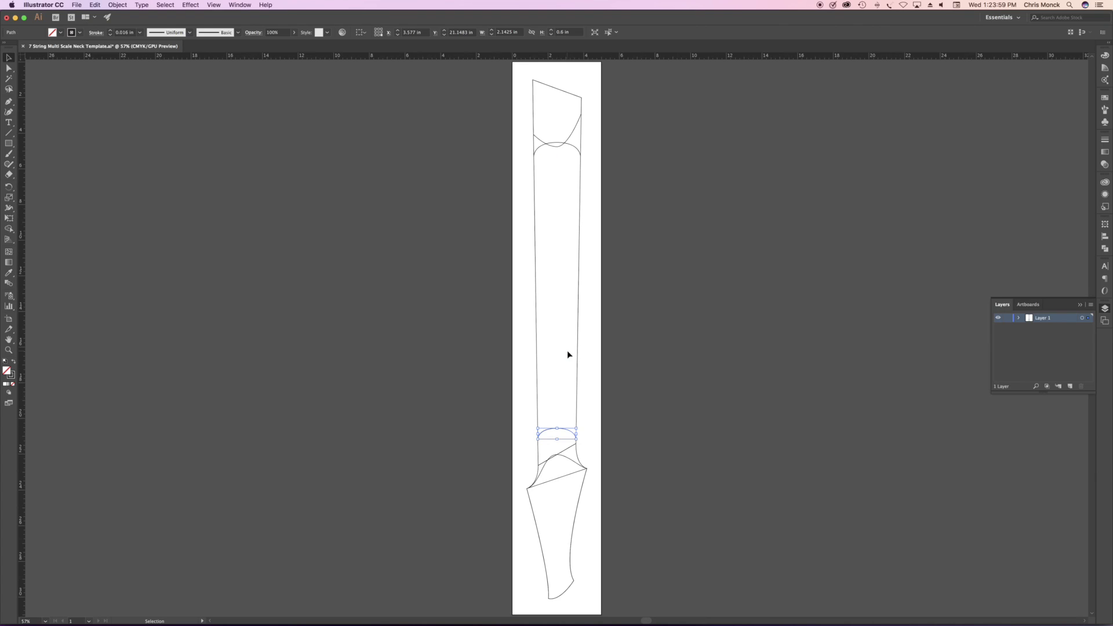
left_click(645, 429)
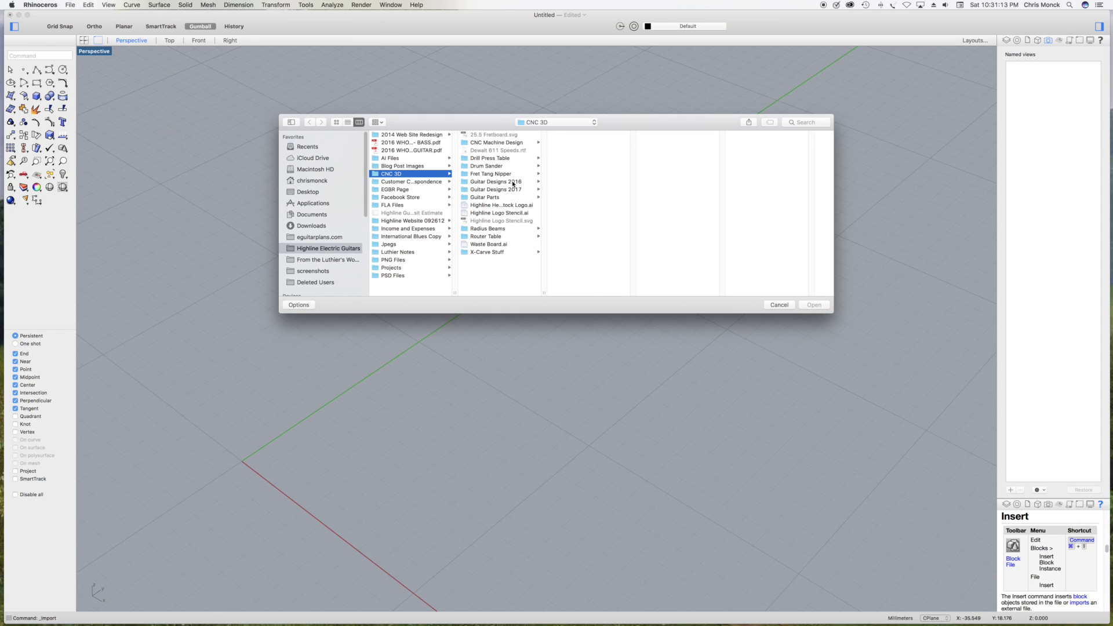
- In Rhinoceros, import 7 String Multi Scale Neck Template.ai from the Guitar Designs 2017 folder and delete the extra geometry beside the headstock
left_click(496, 189)
left_click(590, 142)
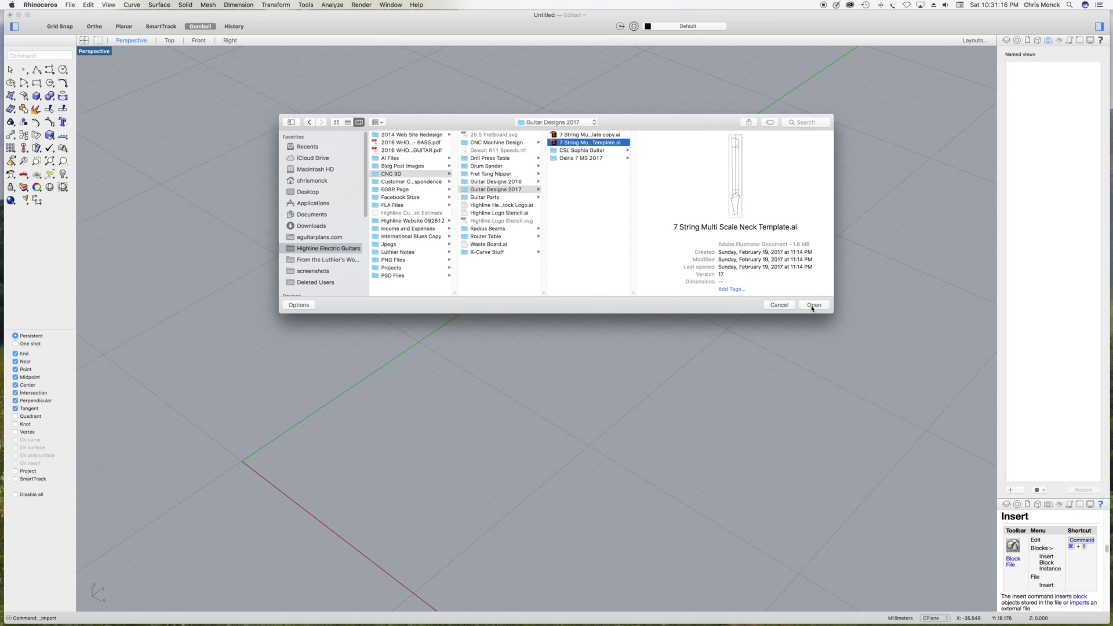
left_click(814, 306)
left_click(571, 387)
left_click(467, 407)
key("Delete")
- Rotate the neck profile arc nearest the headstock upright about its end in the Right view
left_click(473, 369)
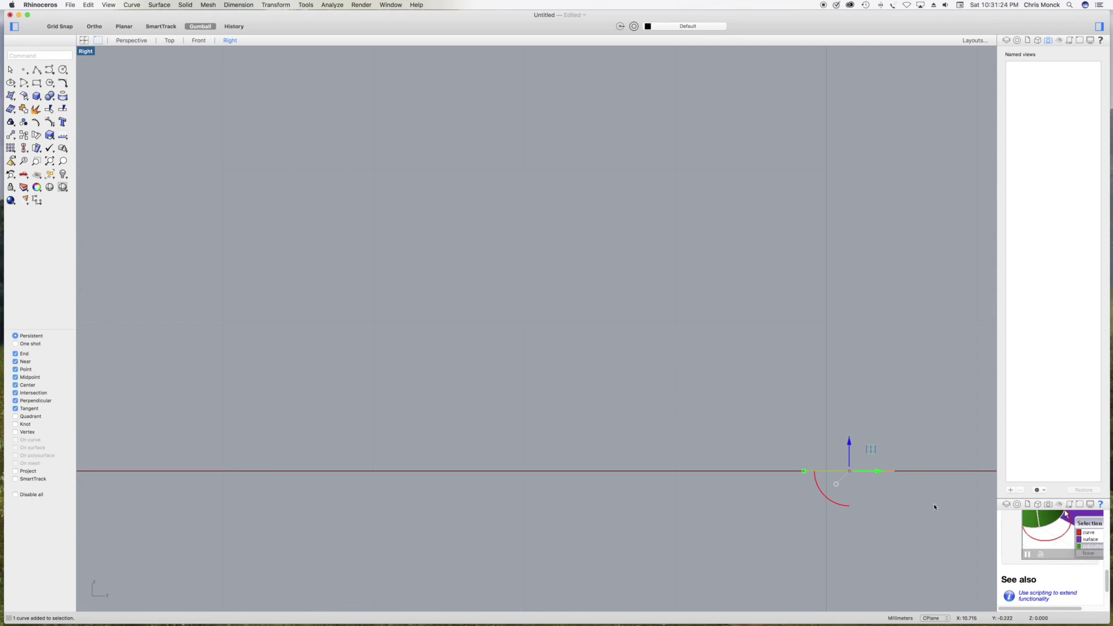
left_click(36, 110)
left_click(12, 137)
left_click(29, 166)
left_click(804, 471)
key("Return")
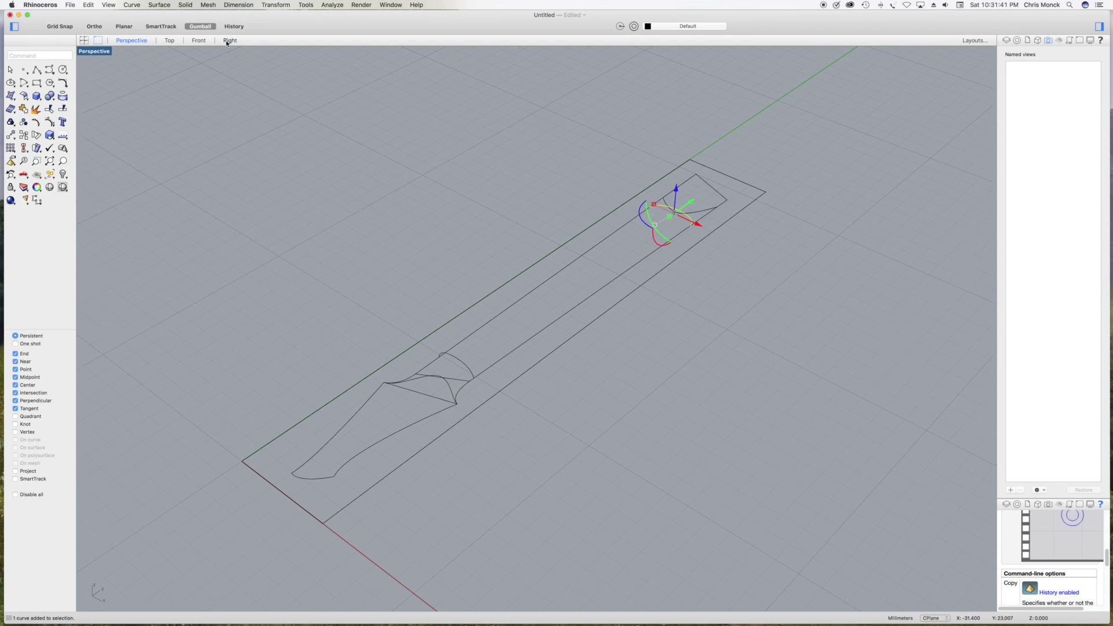
- Rotate the heel-end profile arc upright about its end in the Right view, constrained to vertical
left_click(230, 40)
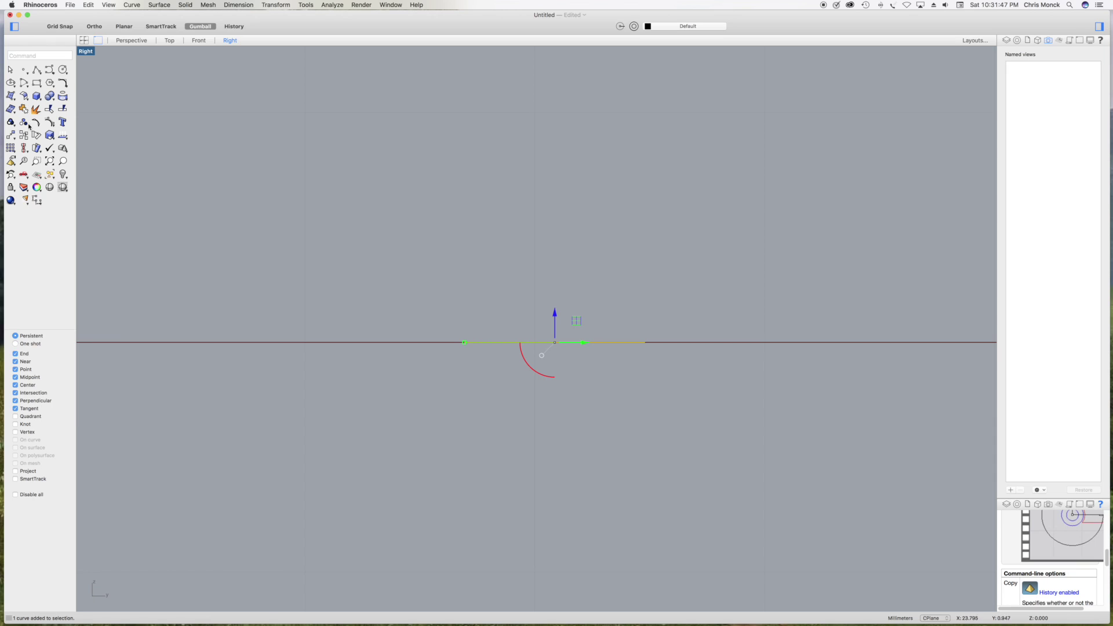
left_click(11, 135)
left_click(45, 165)
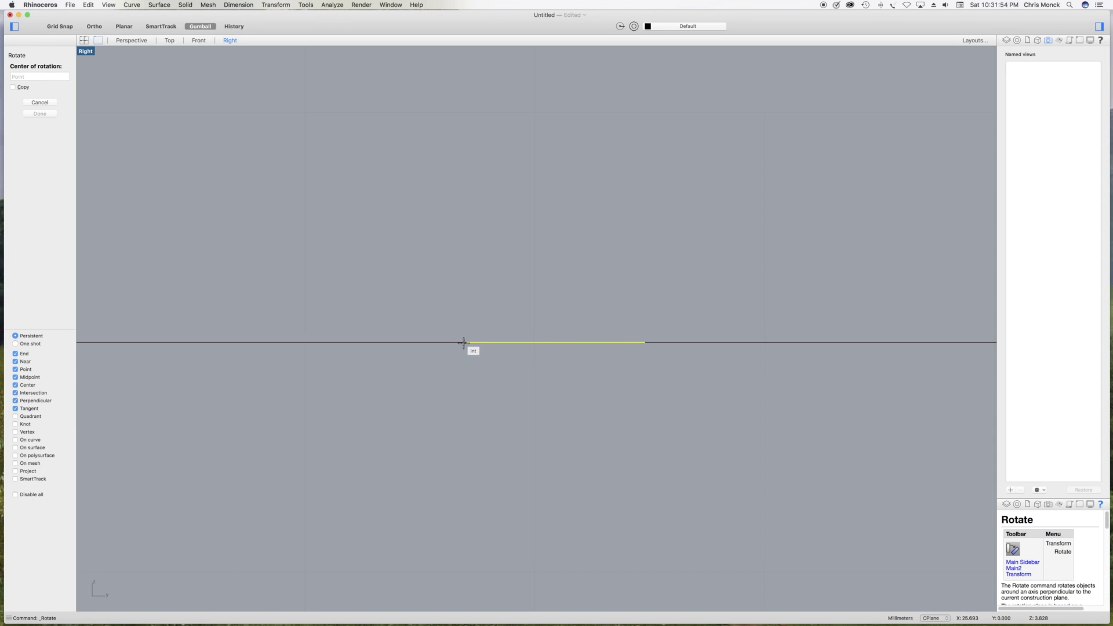
left_click(464, 342)
key("F8")
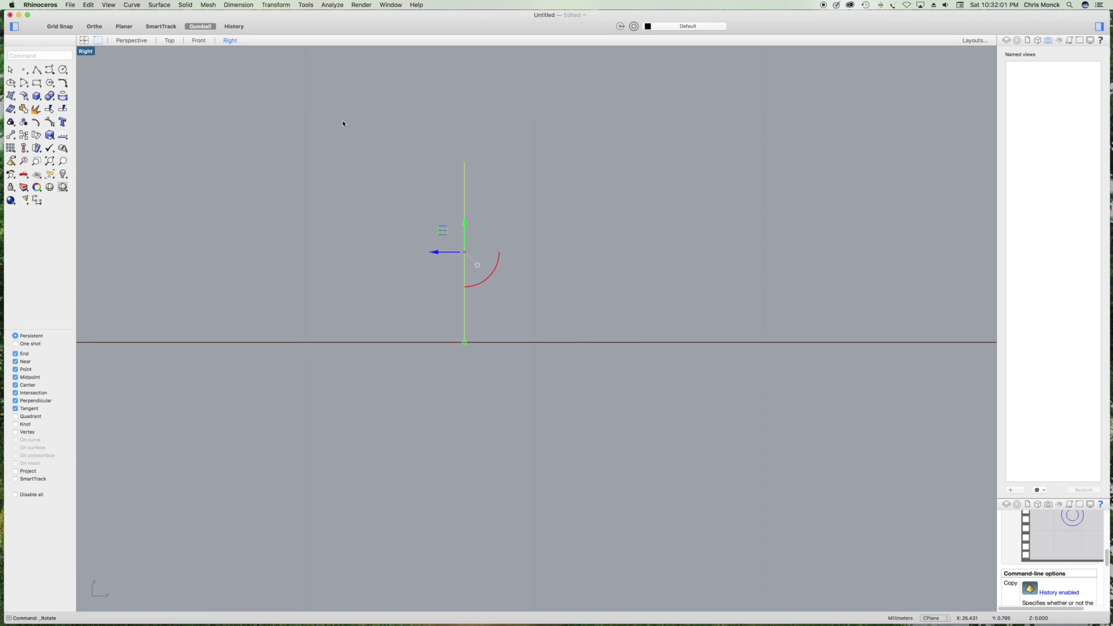
- Raise the headstock outline with the curved transition end by .56 in the Z direction
left_click(131, 40)
left_click(573, 328)
left_click(452, 392)
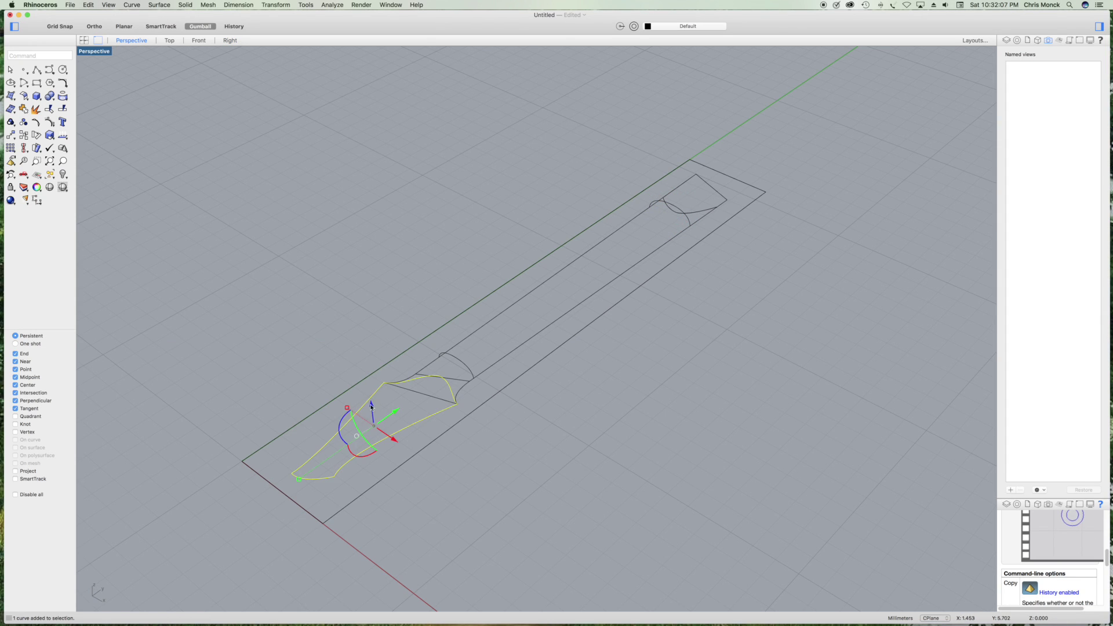
left_click(372, 409)
type(".56")
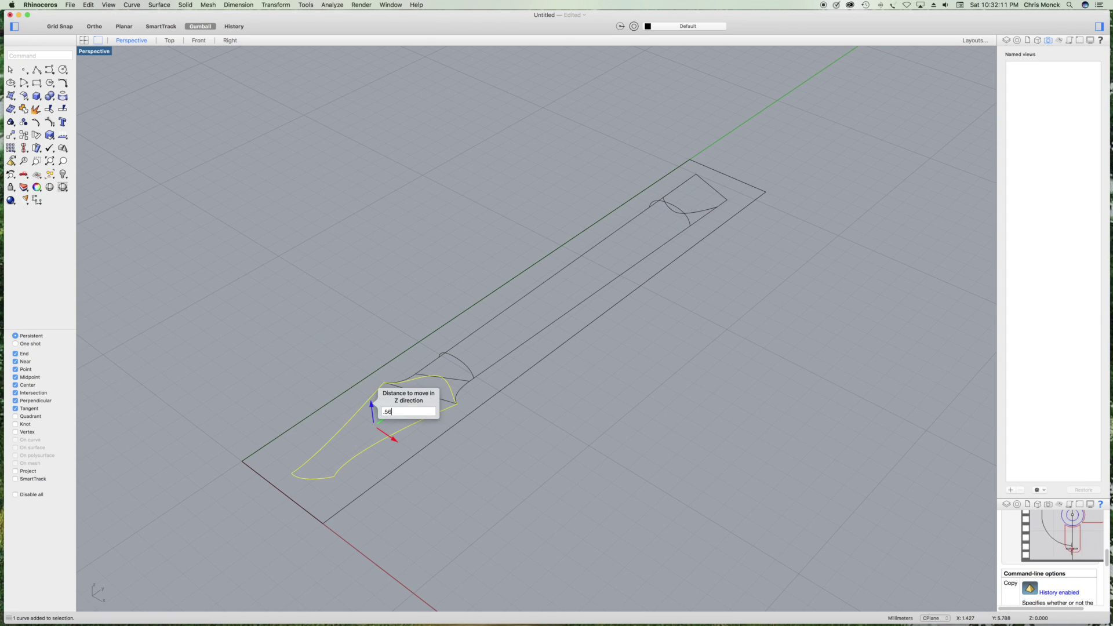
key("Return")
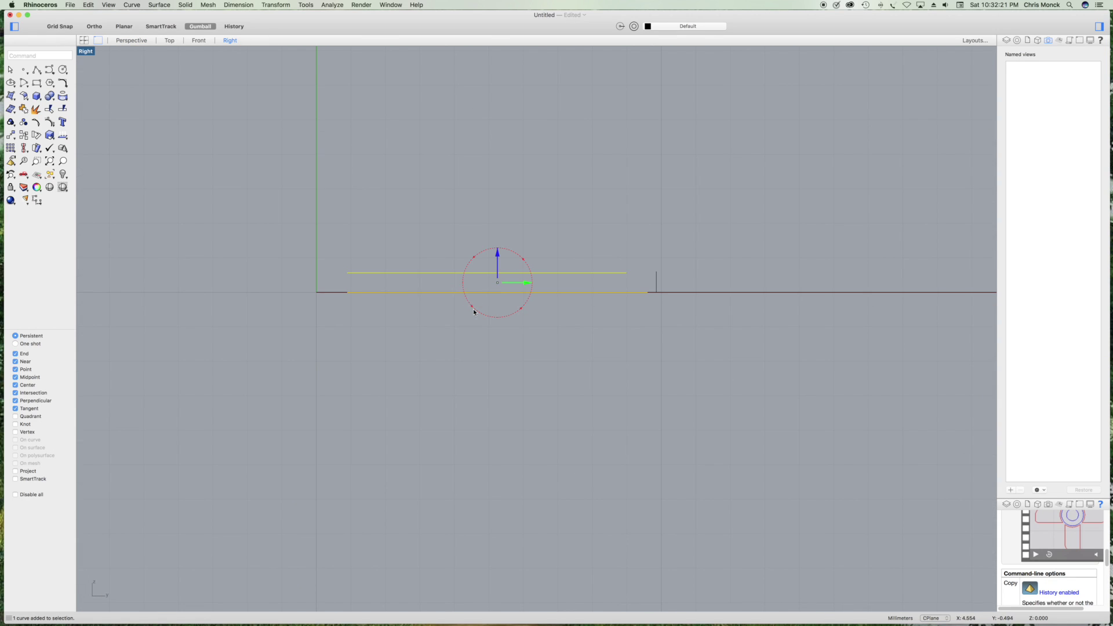
- Rotate both headstock outlines together by -10 degrees in the Right view
left_click(472, 309)
type("-10")
key("Return")
- Move the tilted headstock outlines so the lower outline's transition corner meets the neck's matching corner
left_click(138, 41)
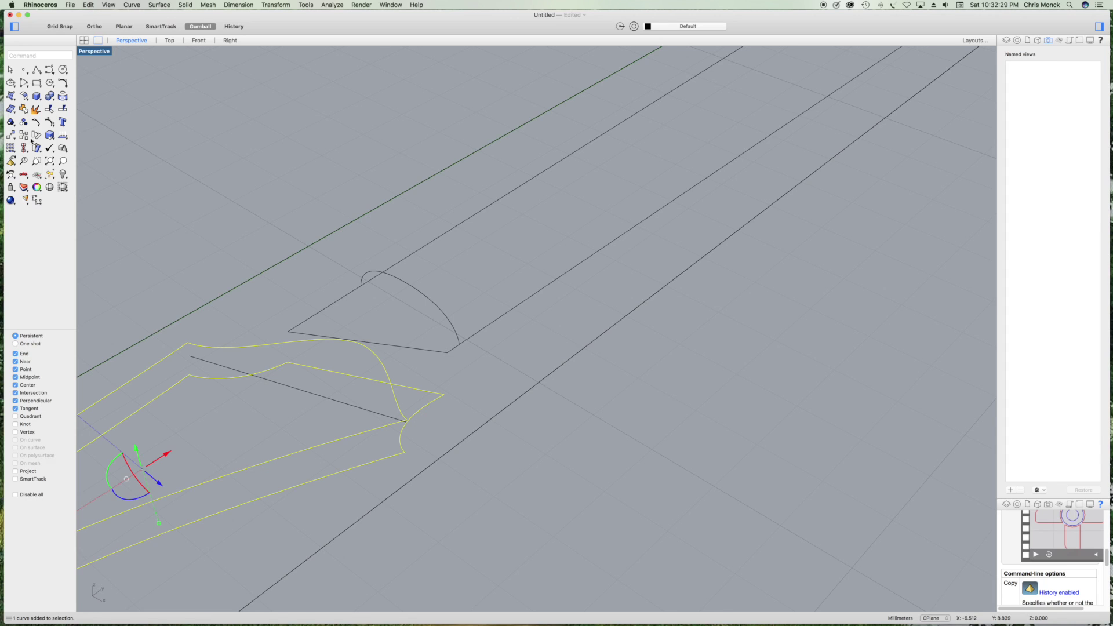
type("m")
key("Return")
left_click(445, 394)
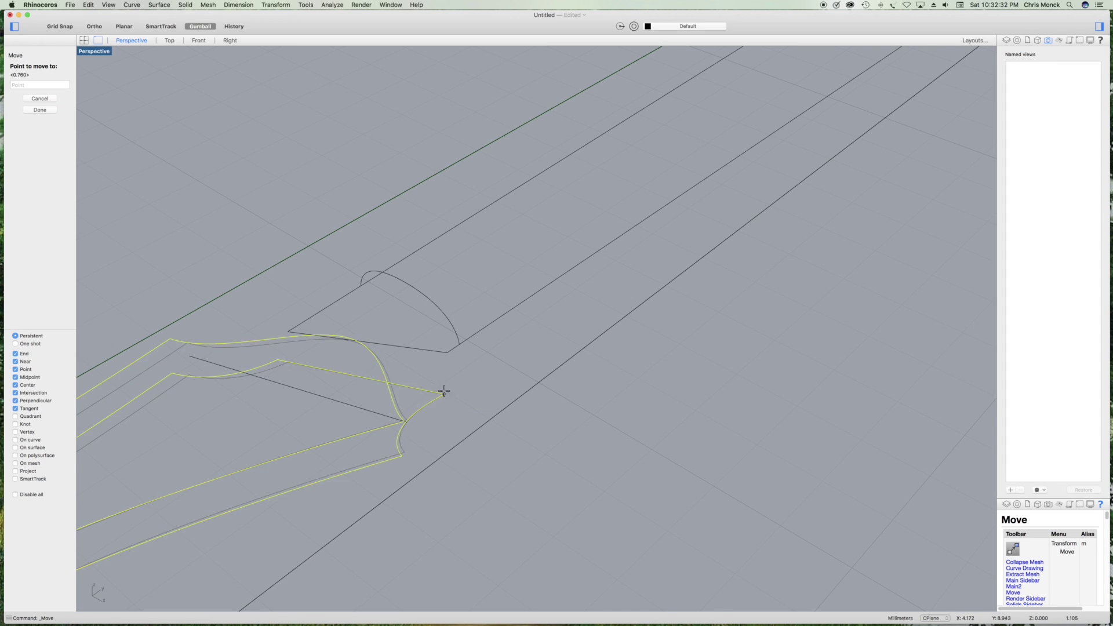
left_click(446, 352)
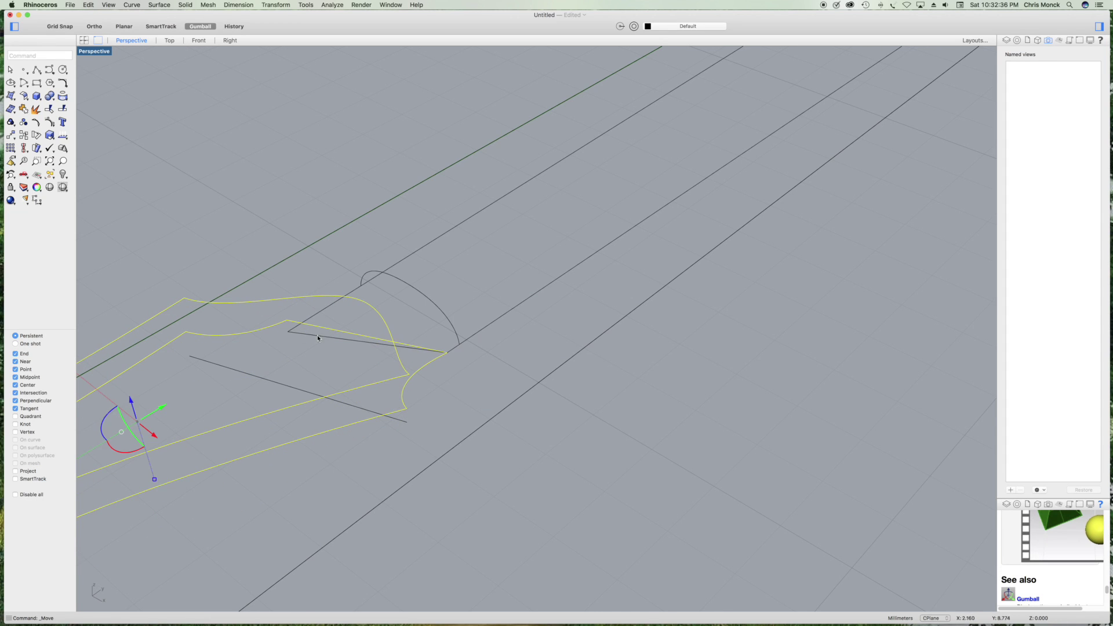
- Explode the lower headstock outline and move the end control point of its flared side curve onto the neck's opposite corner
left_click(334, 329)
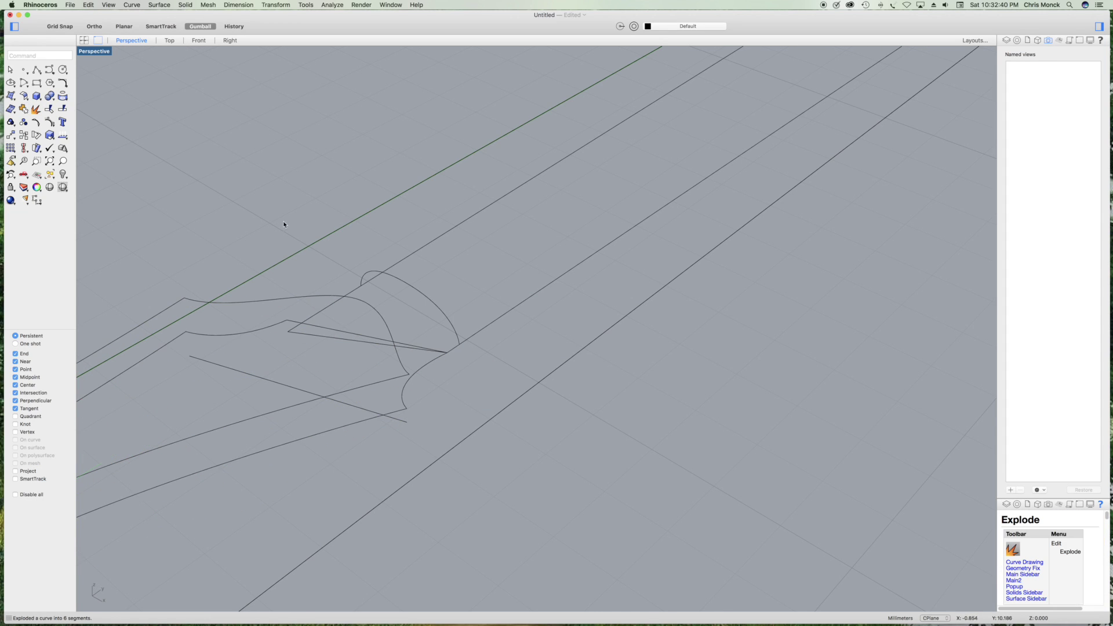
left_click(360, 334)
right_click(249, 180)
left_click(291, 293)
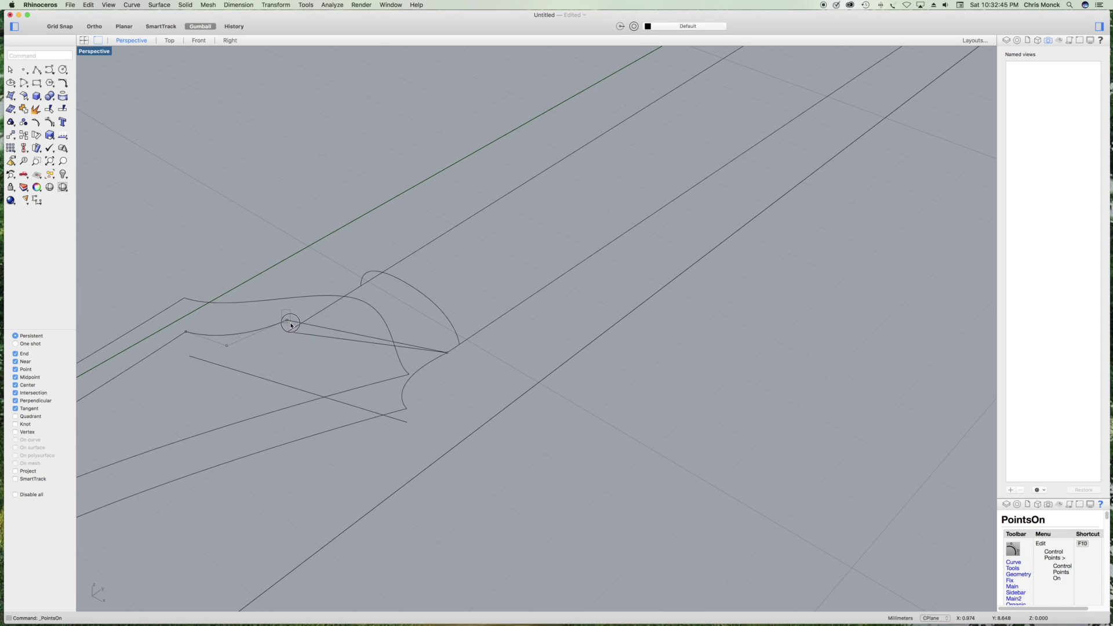
left_click(287, 320)
left_click_drag(285, 304, 286, 316)
right_click(268, 207)
left_click(309, 319)
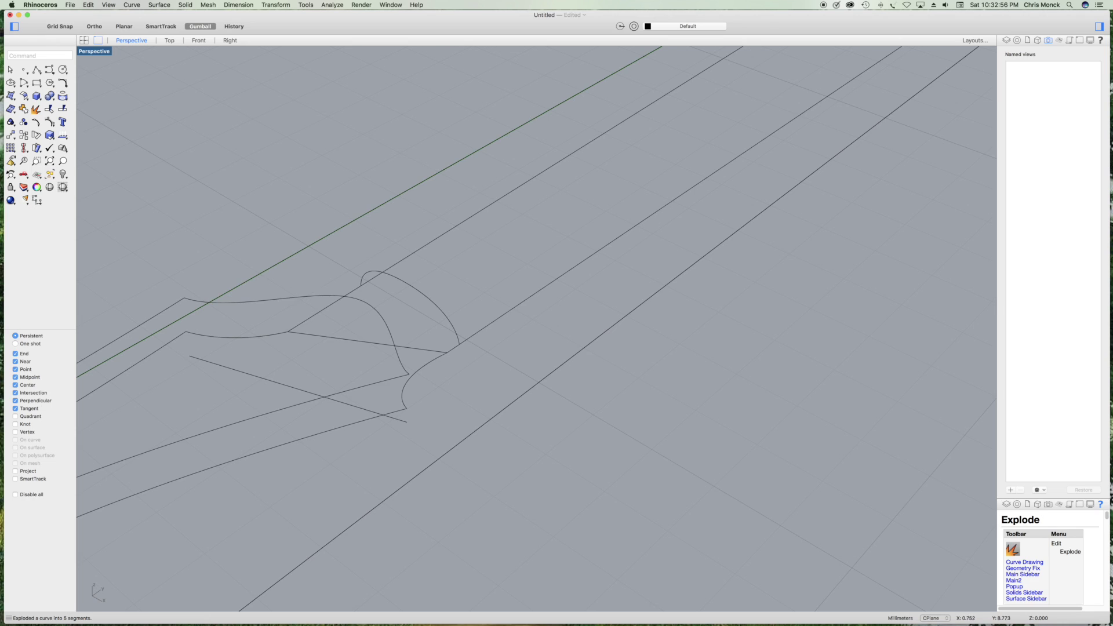
- Show the upper transition curve's control points and raise its two middle points in the Right view
left_click(278, 298)
right_click(320, 171)
left_click(348, 204)
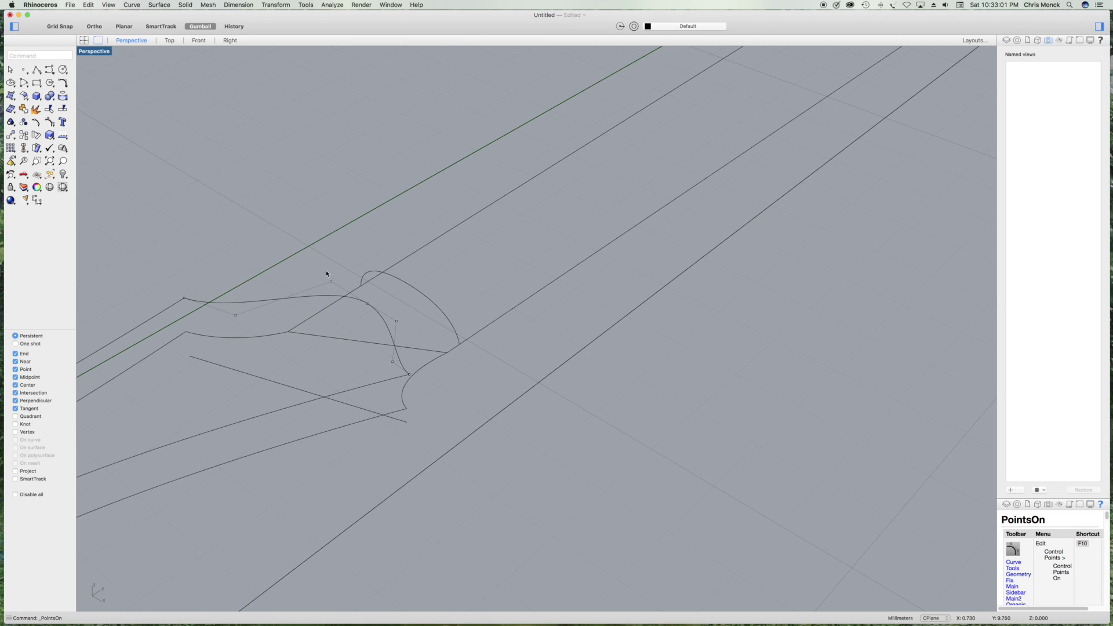
left_click(331, 282)
left_click(396, 322, "shift")
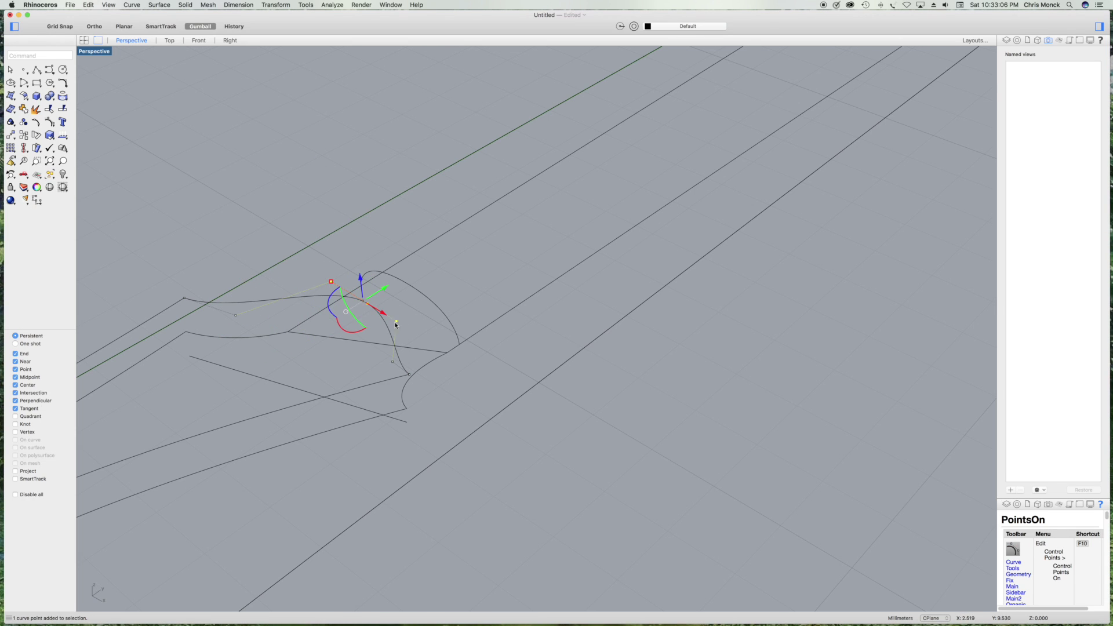
left_click(230, 40)
left_click_drag(492, 260, 492, 220)
left_click(424, 199)
- Reposition the upper transition curve's control point near the headstock corner in the Right view, and turn the control points off
left_click(131, 41)
left_click(235, 318)
left_click(230, 40)
left_click_drag(264, 244, 362, 248)
scroll(356, 252, "up", 10)
left_click_drag(325, 196, 321, 255)
scroll(321, 256, "down", 12)
left_click(299, 185)
right_click(299, 185)
left_click(323, 227)
key("Return")
- Move both endpoints of the loose straight line onto the two upper corners of the tilted headstock
left_click(131, 40)
left_click(398, 420)
right_click(443, 400)
left_click(473, 432)
left_click_drag(408, 425, 408, 374)
left_click_drag(190, 355, 190, 321)
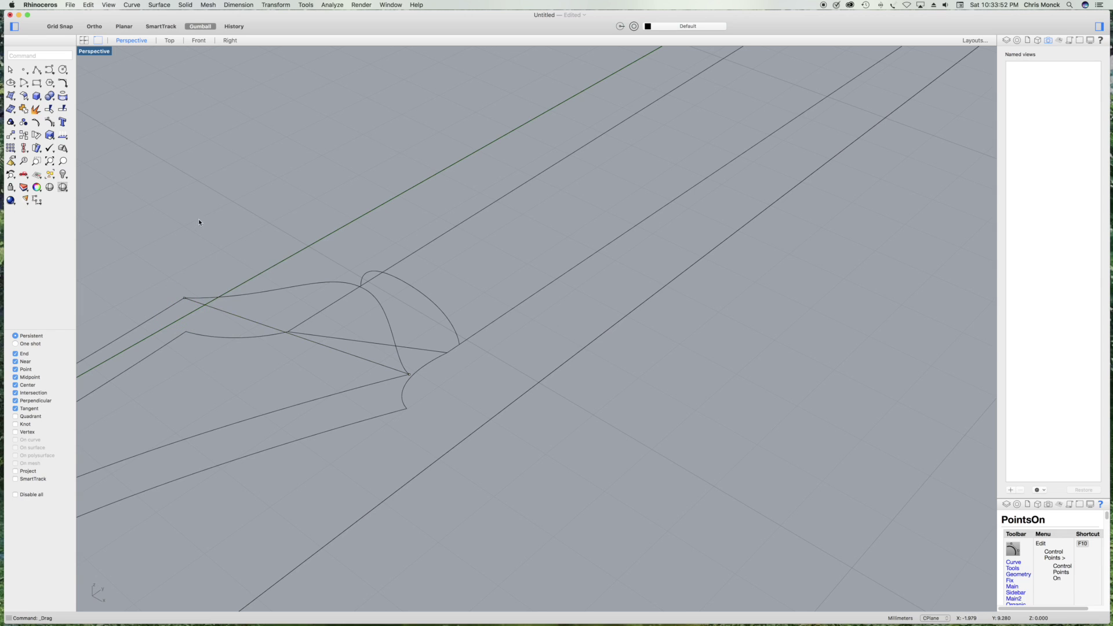
right_click(199, 218)
left_click(232, 251)
- Draw a straight polyline from the nut-end profile arc's endpoint to the adjacent neck corner
right_click_drag(410, 410, 572, 483)
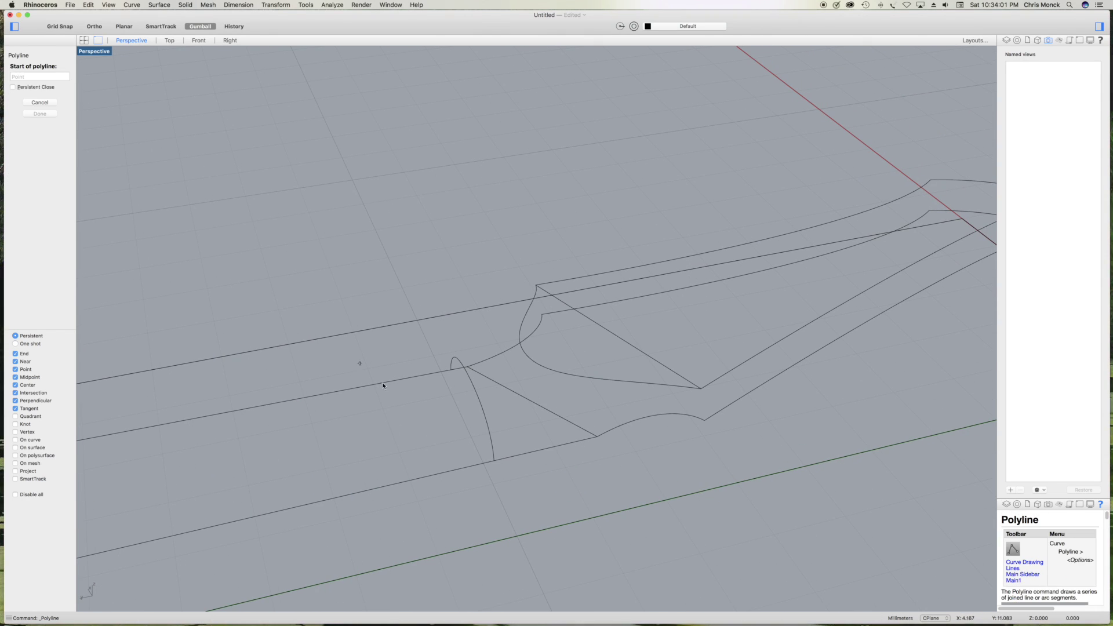
left_click(494, 461)
left_click(596, 436)
key("Return")
- Split the upper transition curve at a point above the neck corner
left_click(36, 75)
left_click(53, 103)
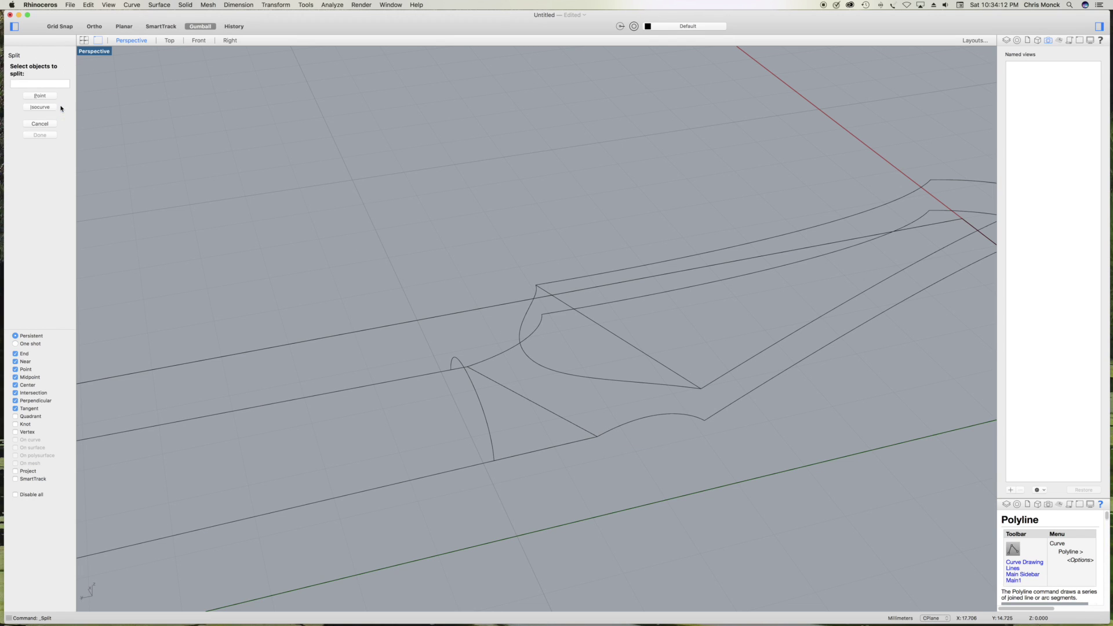
left_click(49, 98)
left_click(607, 381)
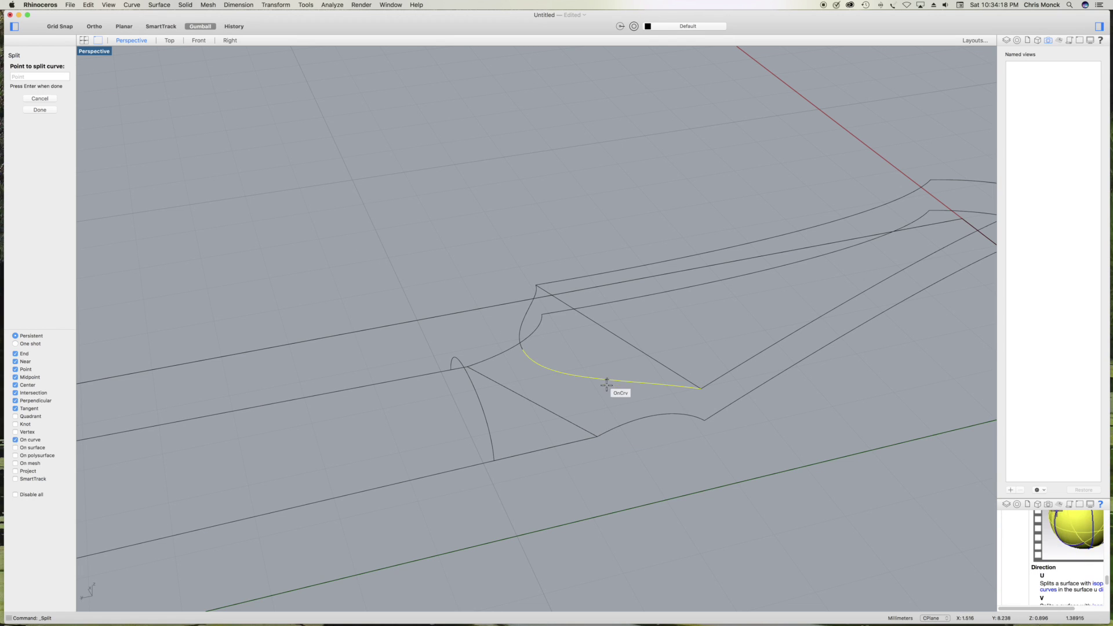
left_click(598, 436)
key("Return")
- Draw a straight polyline from the transition curve's split point down to the neck corner
key("Return")
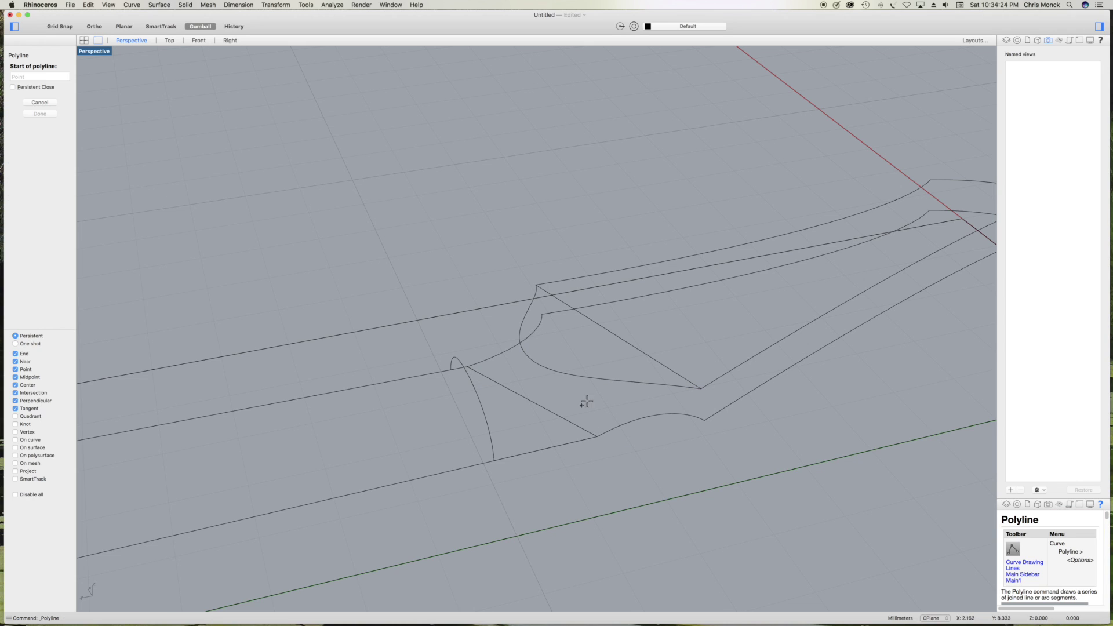
left_click(602, 379)
left_click(598, 436)
key("Return")
- Explode the nut-end profile arc into separate segments and split one half at a point partway along it
left_click(489, 441)
left_click(36, 109)
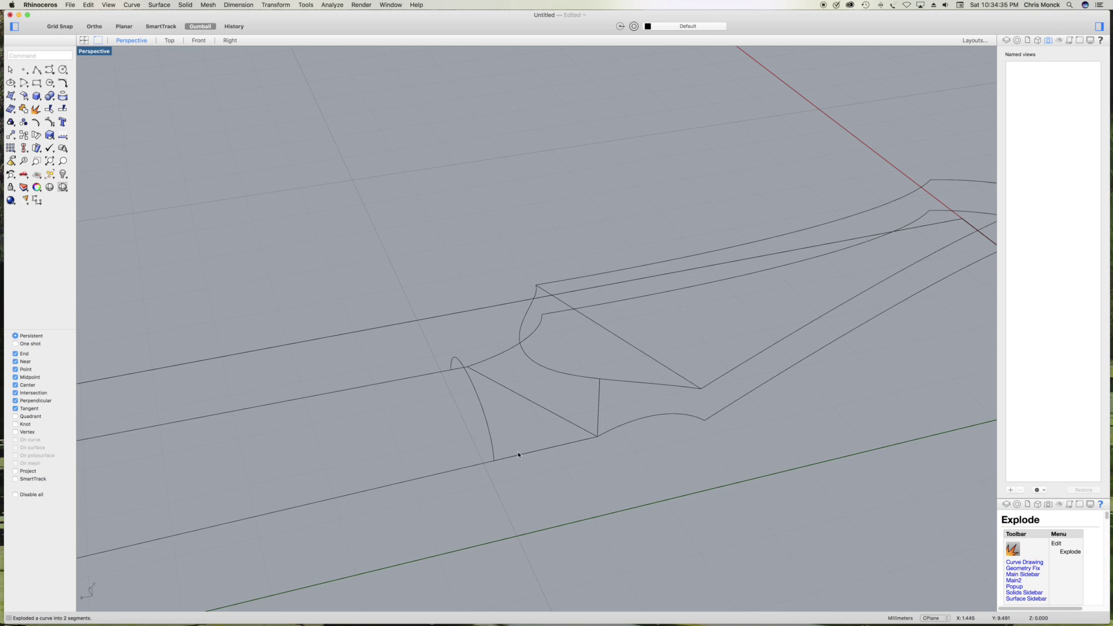
left_click(62, 109)
scroll(531, 467, "up", 5)
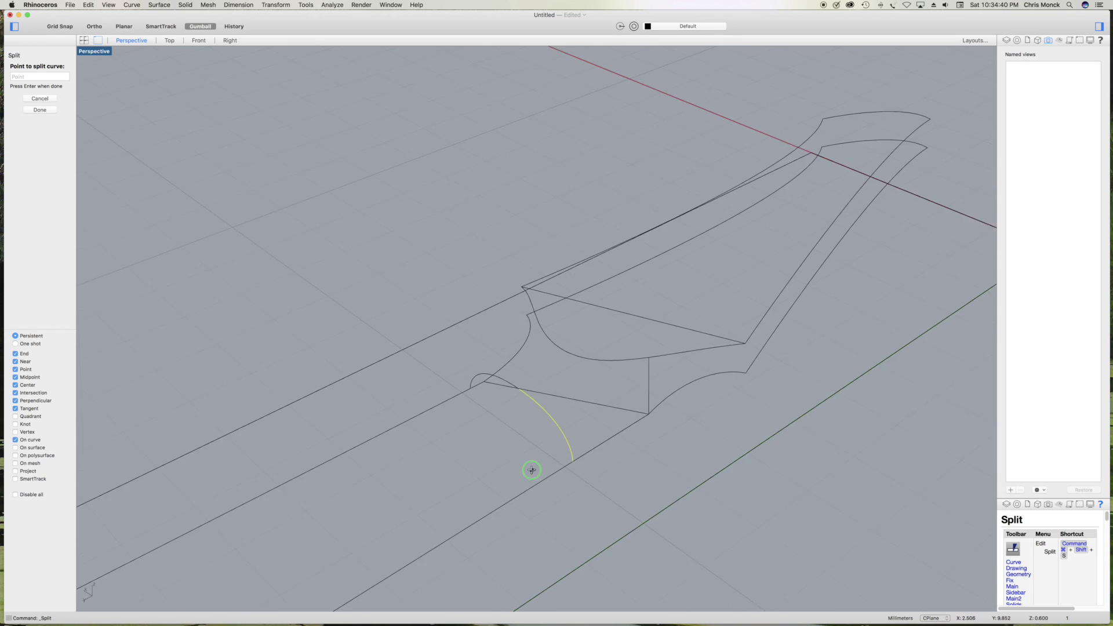
left_click(547, 399)
key("Return")
- Split the lower piece of that arc half, next to the neck edge, at a point partway along it
left_click(583, 458)
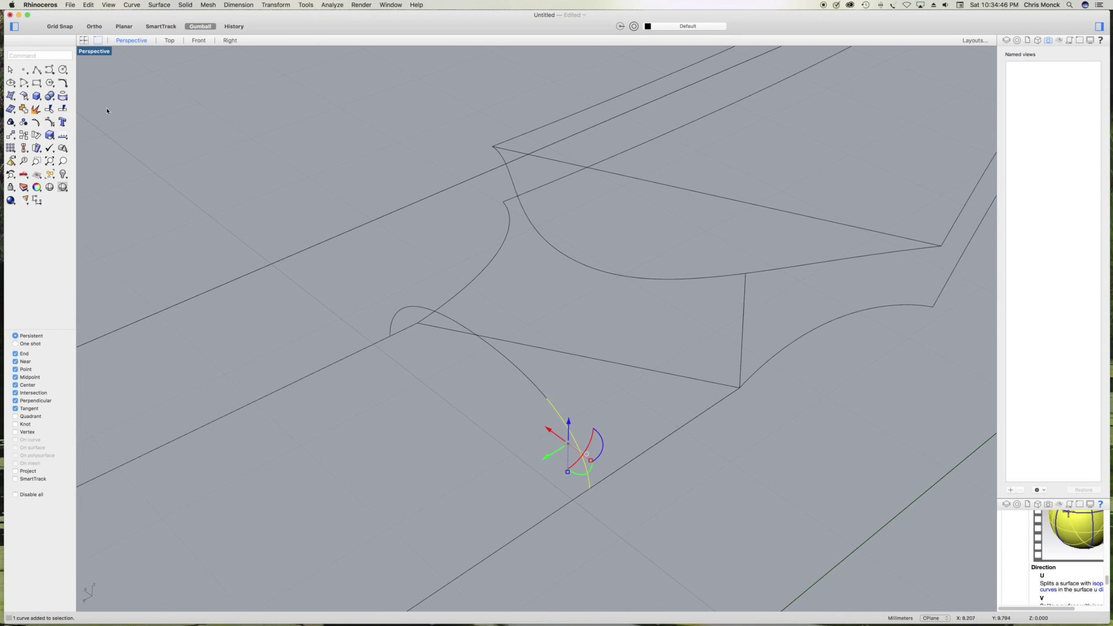
left_click(62, 109)
left_click(46, 100)
left_click(576, 445)
key("Return")
- Split the upper piece of the same arc half, near the crown, at a point partway along it
left_click(522, 372)
left_click(63, 109)
left_click(44, 98)
left_click(515, 366)
key("Return")
- Split the other half of the nut-end profile arc at a point partway along it
right_click_drag(435, 493, 567, 459)
left_click(63, 109)
left_click(44, 100)
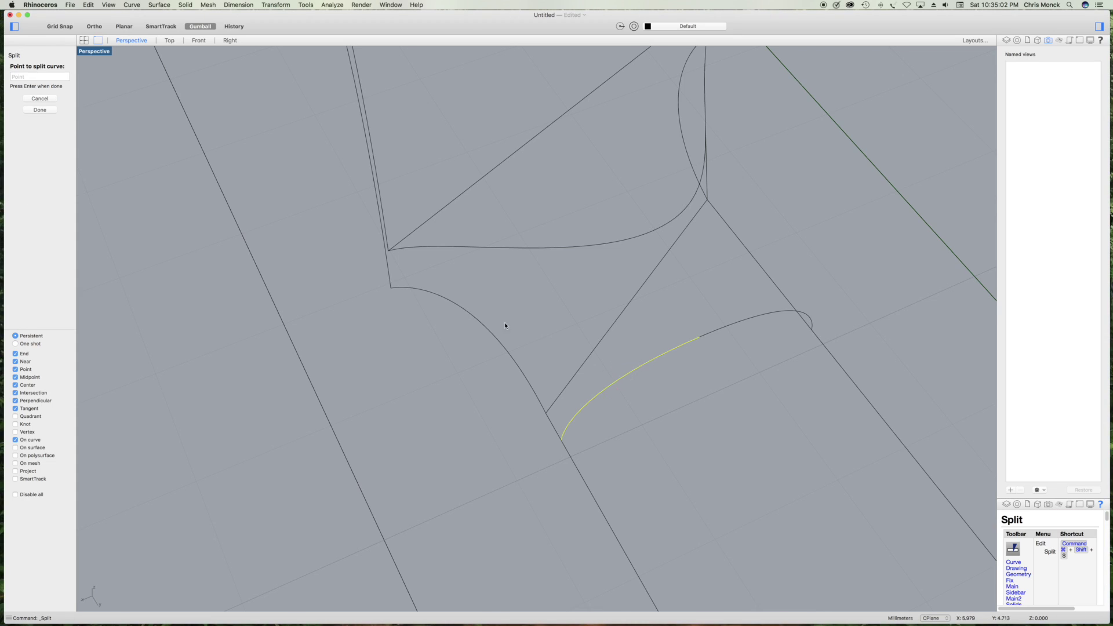
left_click(621, 381)
key("Return")
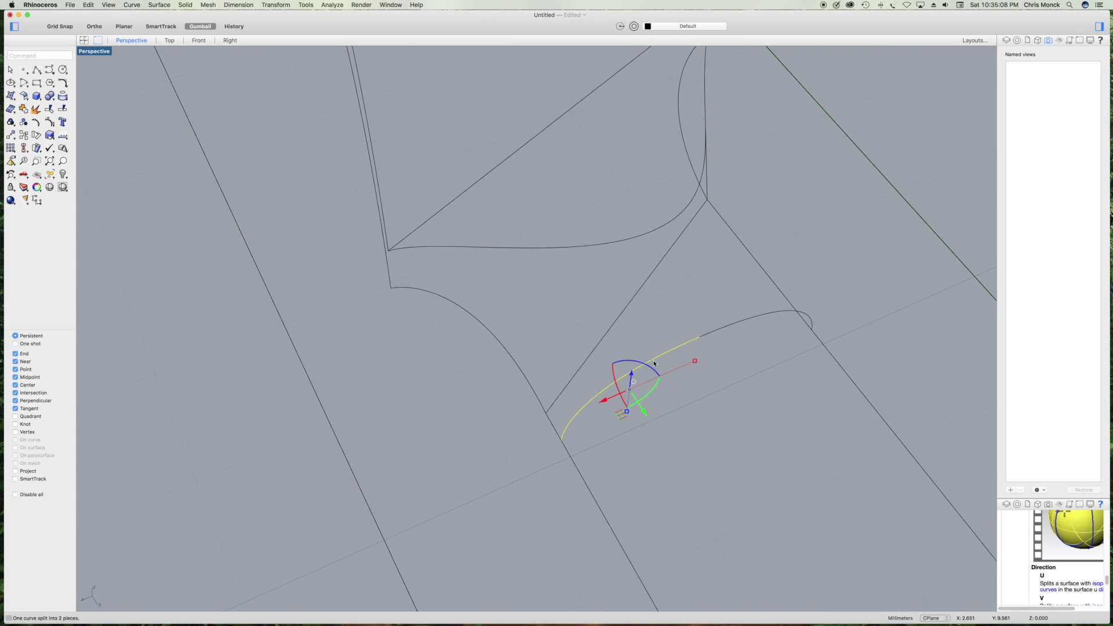
- Split the upper piece and the lower piece of that second arc half, each at a point partway along
key("super+shift+s")
left_click(658, 358)
key("Return")
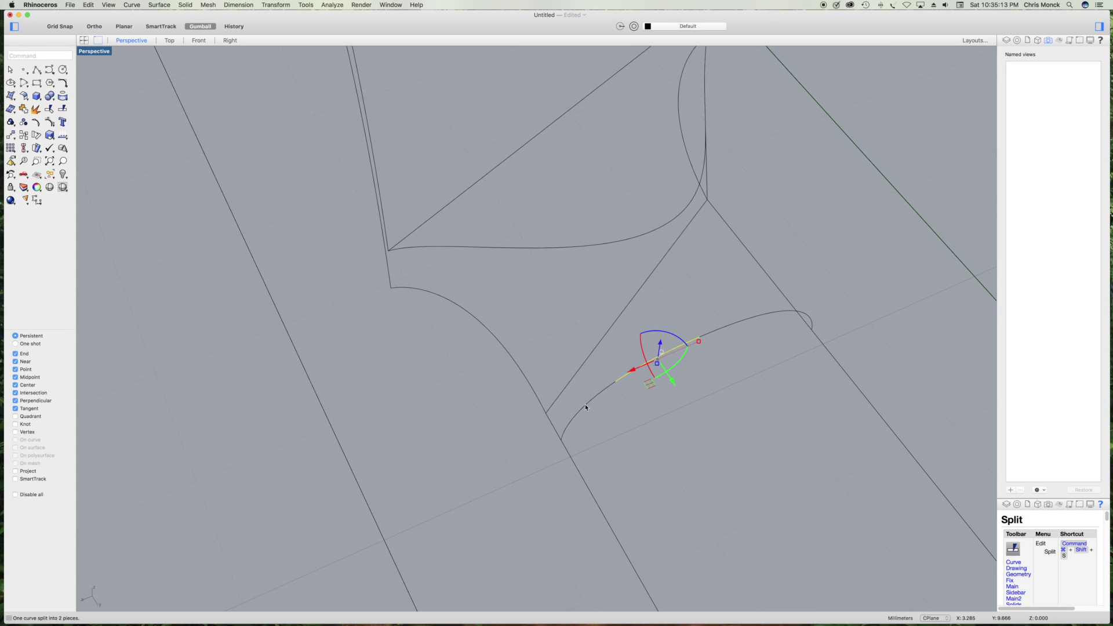
left_click(62, 109)
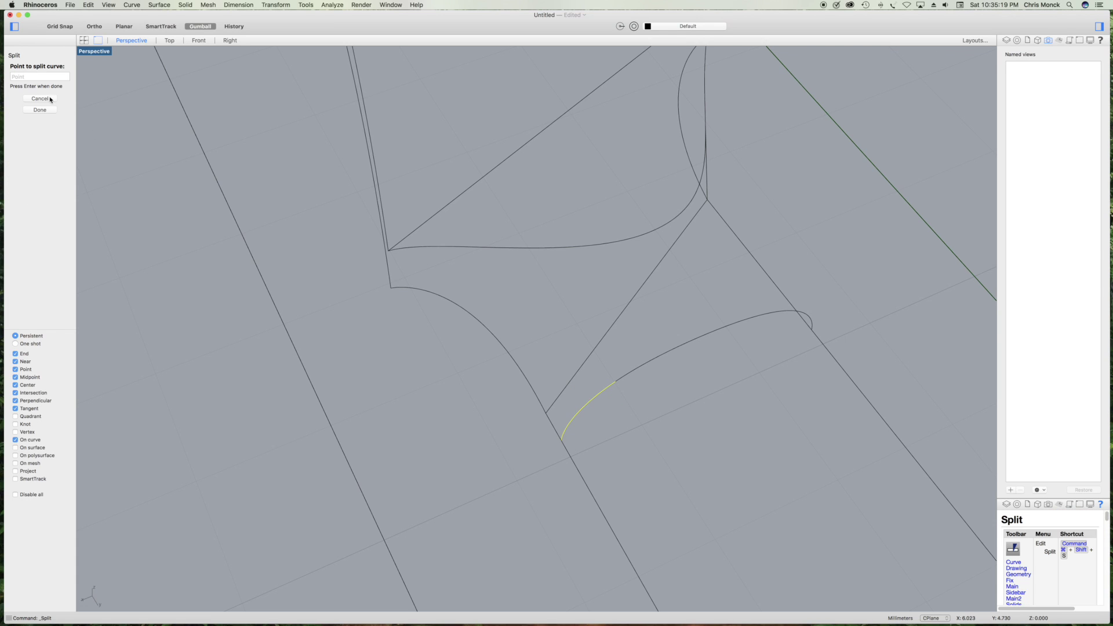
left_click(580, 410)
key("Return")
- Split the transition curve between its crown and the straight polyline partway along, and split the crown-side piece once more
right_click_drag(671, 429, 641, 313)
left_click(62, 108)
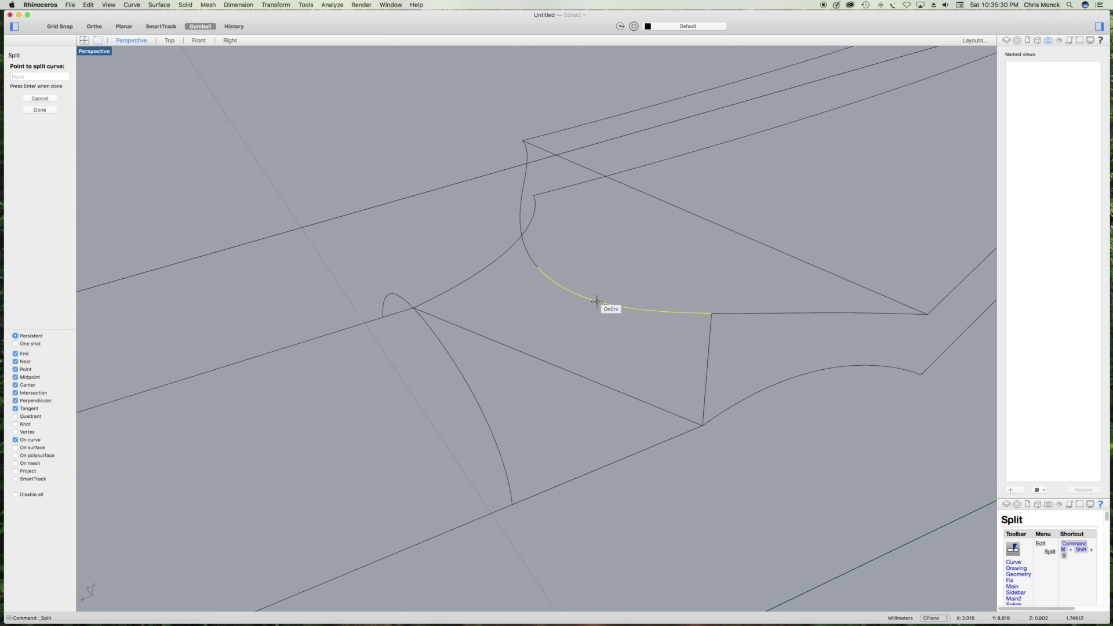
left_click(614, 305)
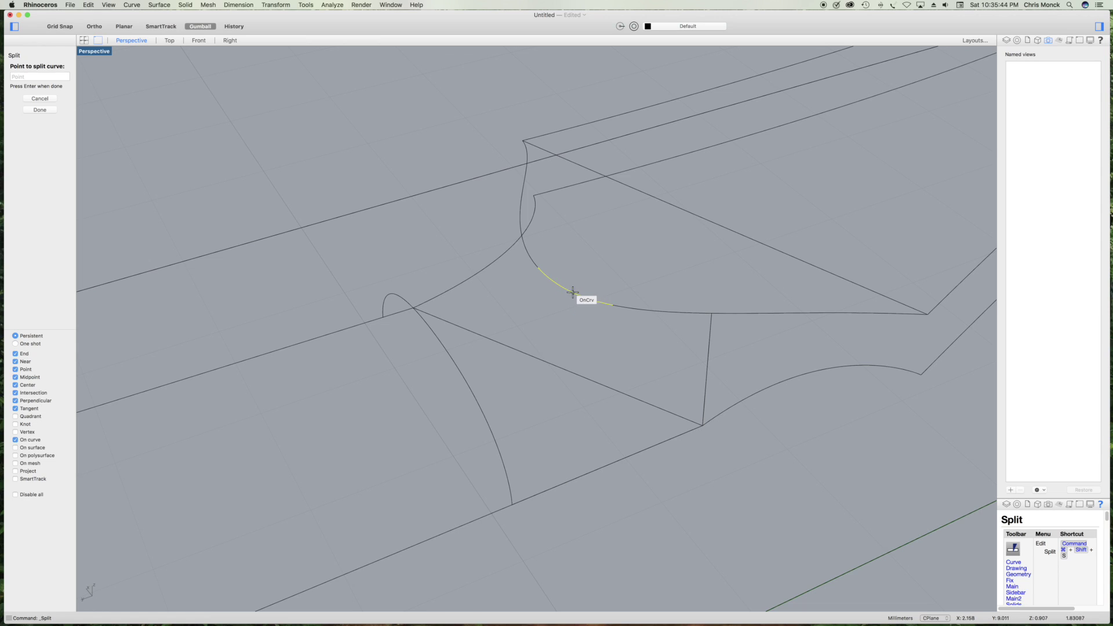
left_click(577, 298)
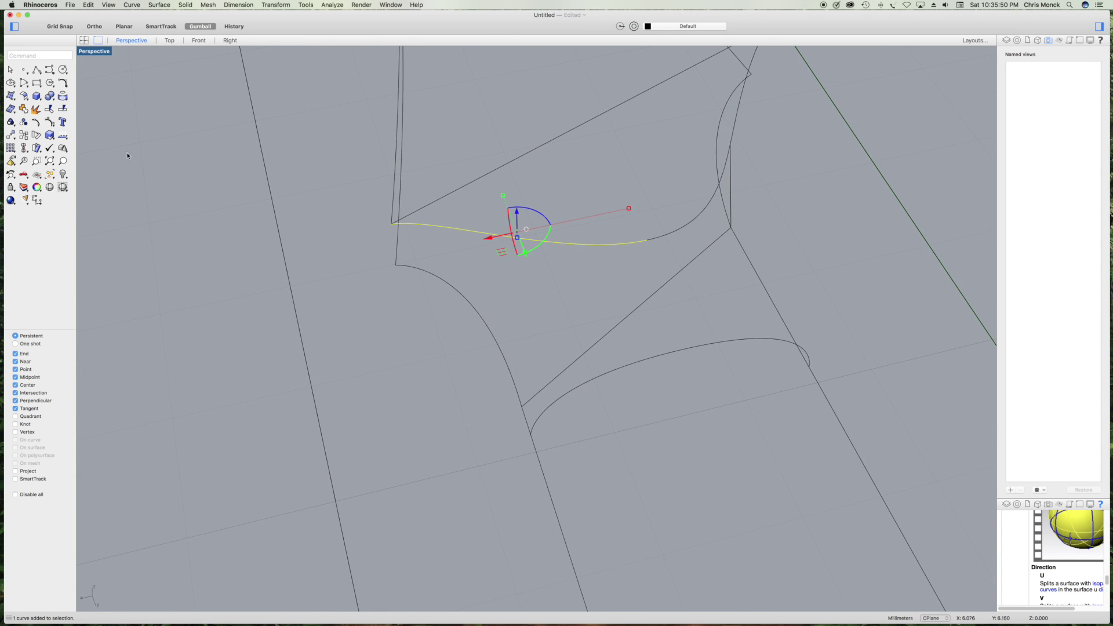
key("Return")
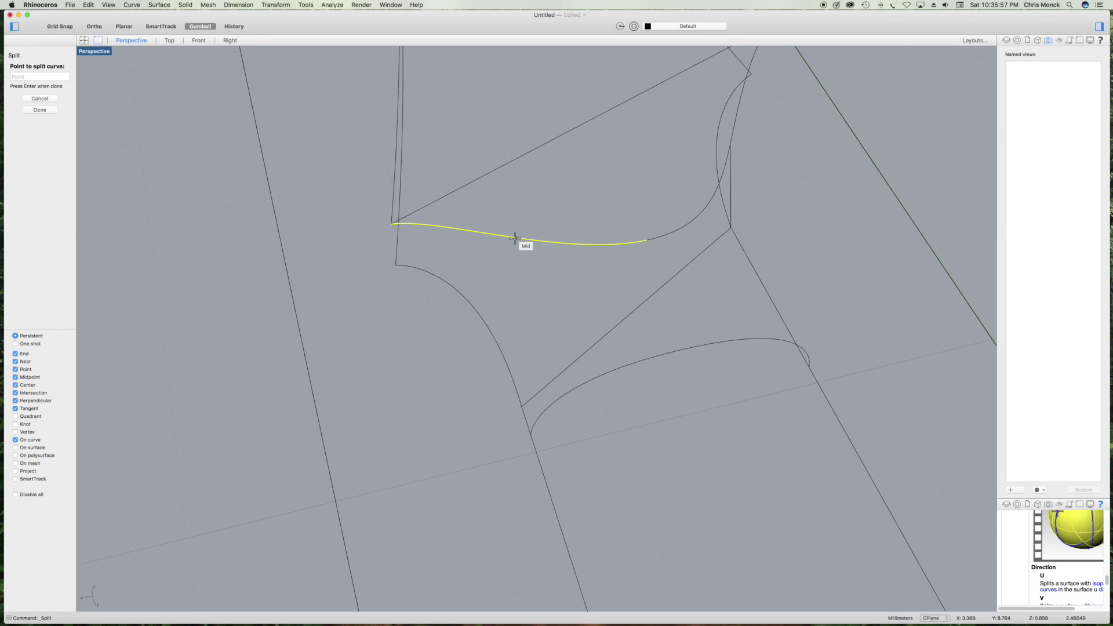
- Split the transition curve's other half at its midpoint, and split each of the two pieces partway along
left_click(516, 238)
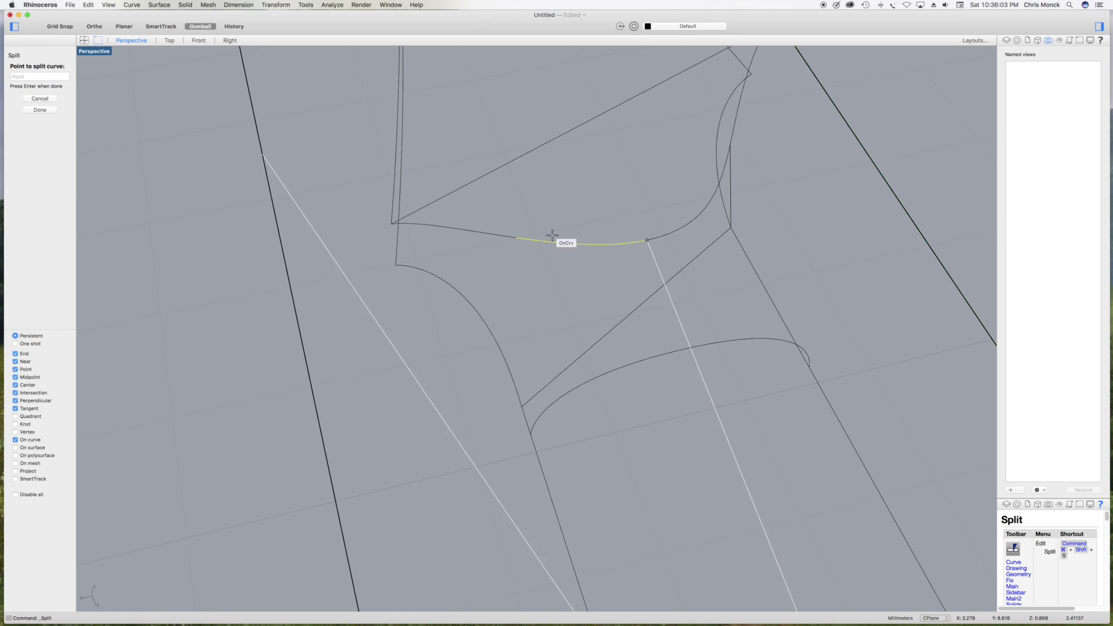
left_click(580, 244)
key("Return")
left_click(499, 235)
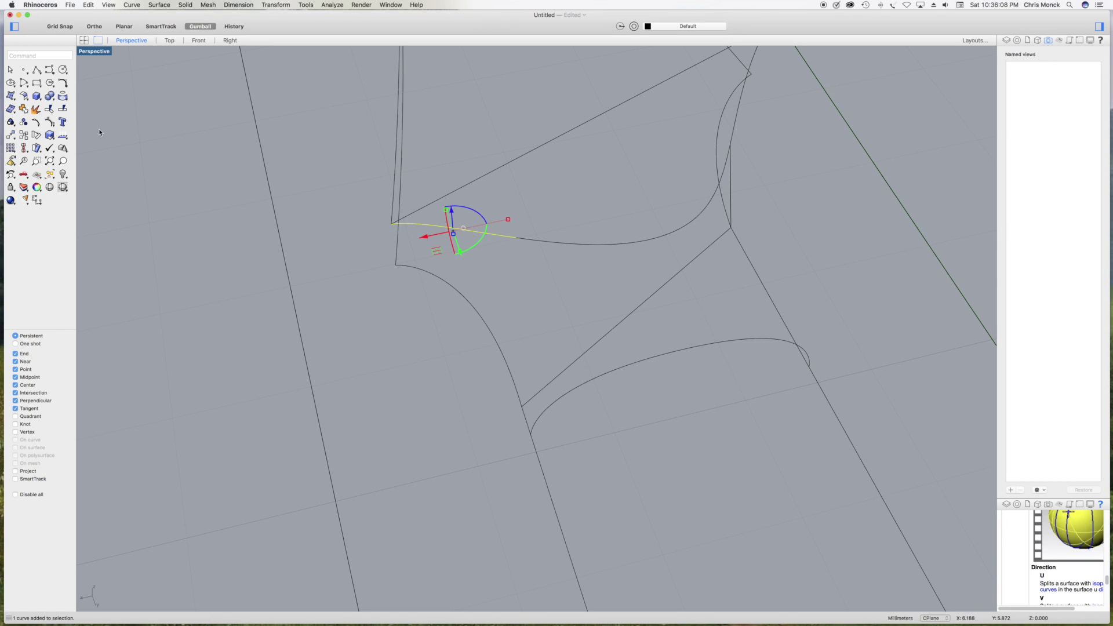
left_click(59, 109)
left_click(40, 96)
left_click(452, 228)
key("Return")
- Draw a degree 3, three-point control point curve from the transition curve's crown endpoint to the nut arc's crown endpoint
right_click_drag(429, 335, 374, 320)
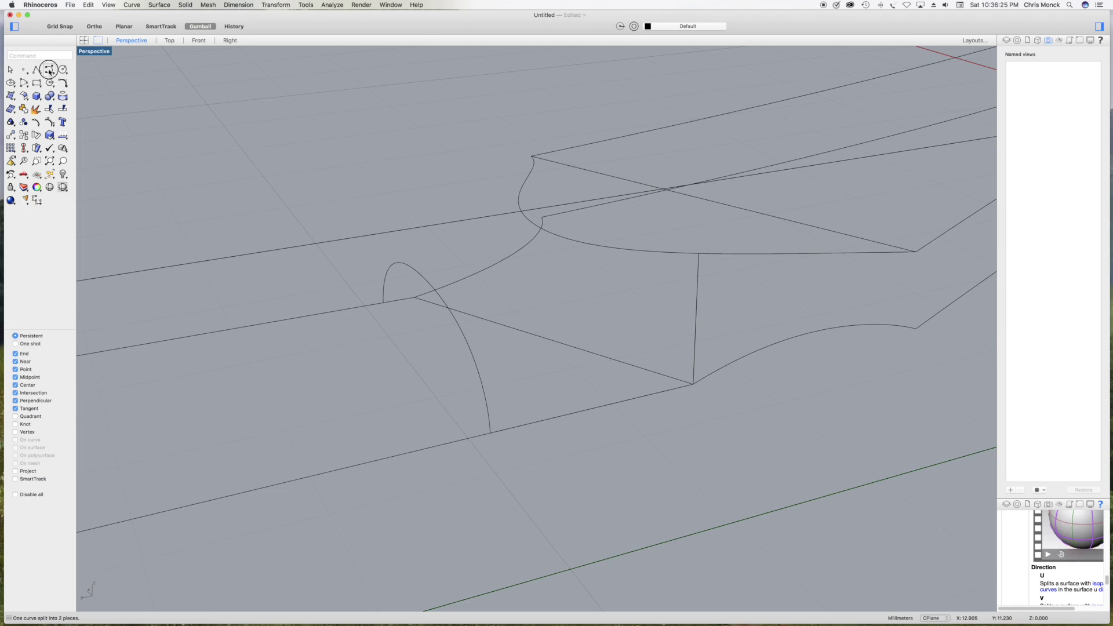
left_click(49, 71)
left_click(530, 222)
left_click(491, 254)
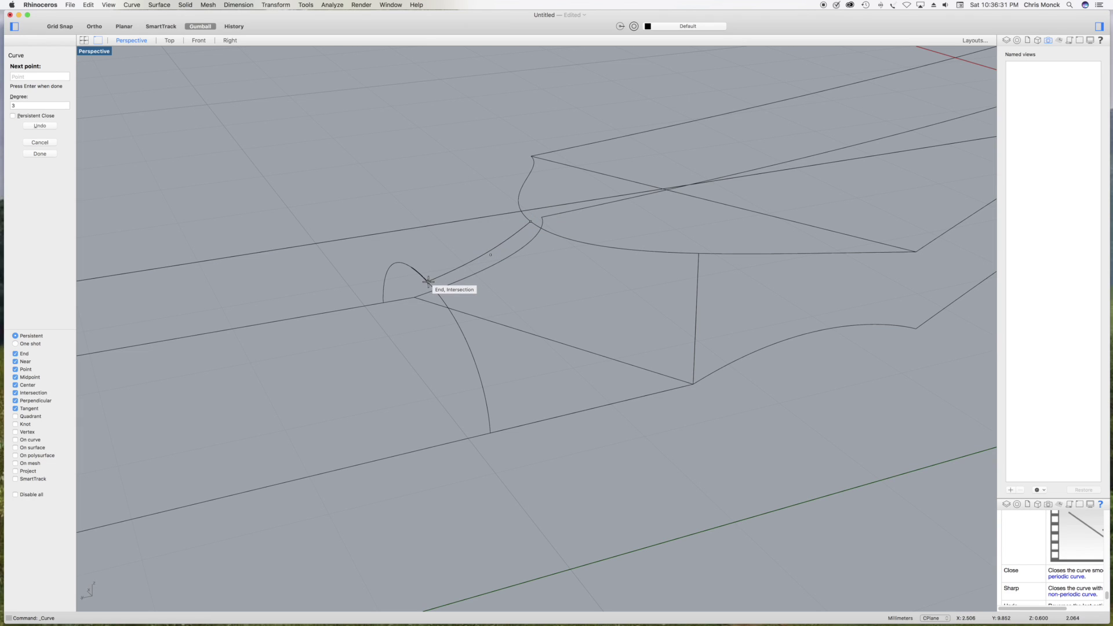
left_click(429, 282)
key("Return")
- Show the crown curve's control points and raise its middle point in the side view to about the nut arc's crown height
left_click(488, 251)
right_click(546, 281)
left_click(582, 318)
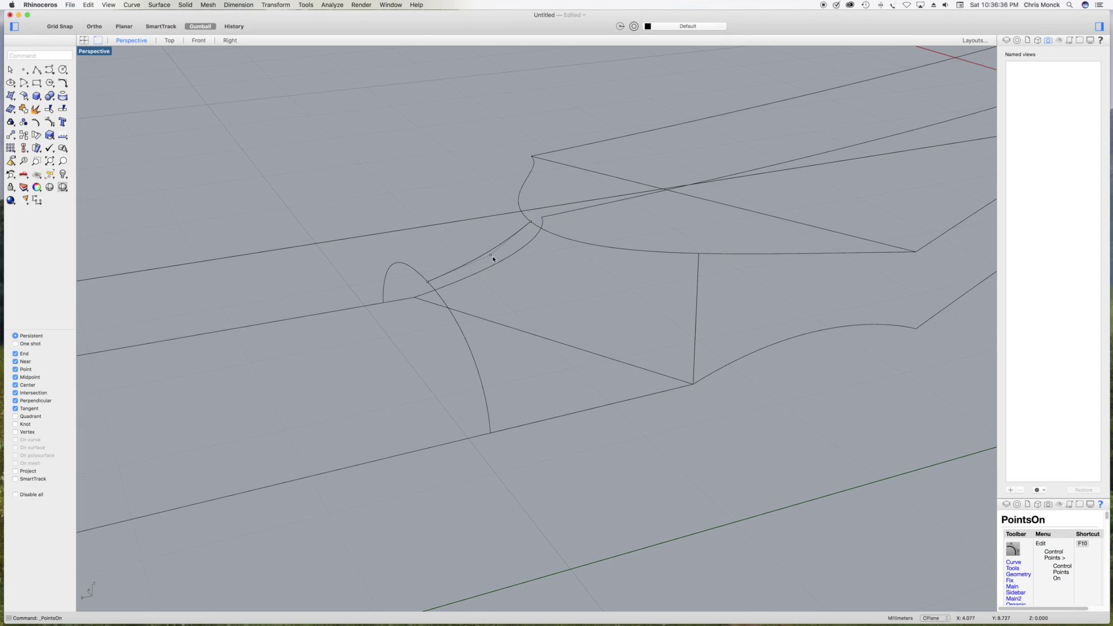
left_click(231, 40)
left_click_drag(442, 390, 477, 271)
left_click_drag(478, 273, 477, 272)
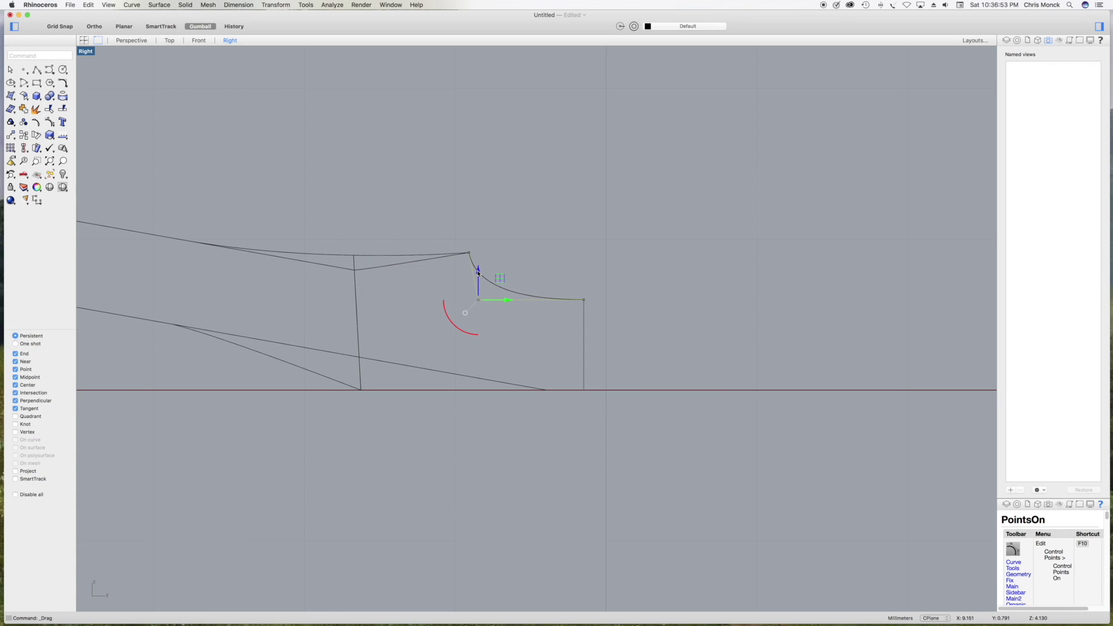
- Shift the crown curve's middle control point in the top view into line with its endpoints, and turn its points off
left_click(170, 38)
left_click_drag(809, 258, 567, 236)
scroll(566, 236, "up", 5)
left_click_drag(496, 296, 502, 298)
scroll(502, 298, "down", 10)
left_click(605, 302)
right_click(606, 303)
left_click(632, 348)
- Draw a second three-point curve joining the next split points below the crown on the transition curve and the nut arc
left_click(127, 40)
right_click_drag(545, 302, 654, 348)
left_click(49, 69)
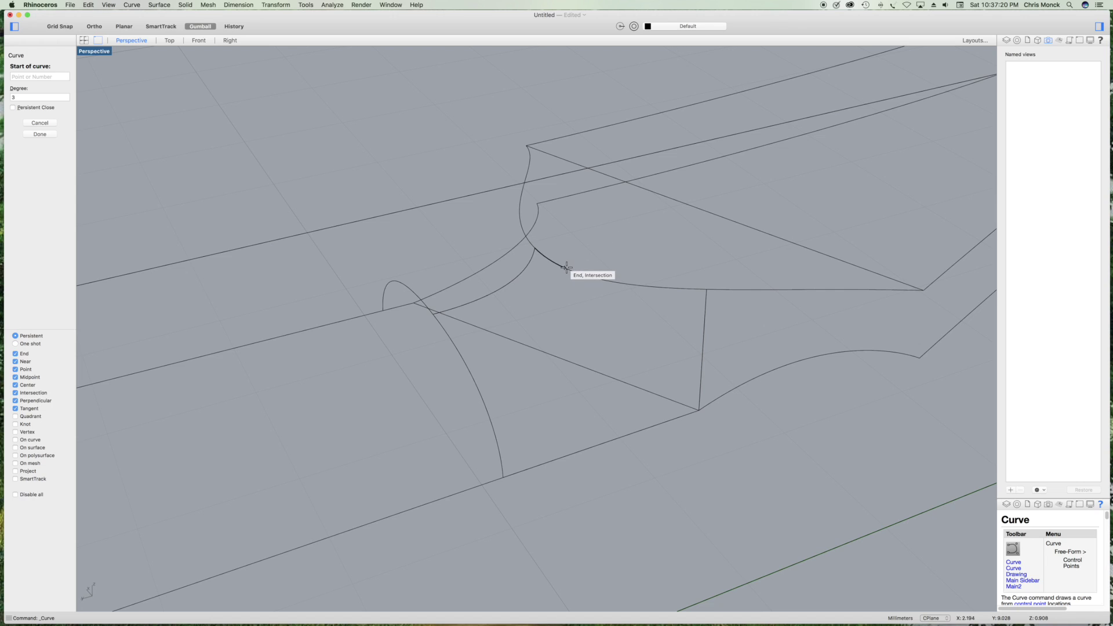
left_click(565, 268)
left_click(529, 318)
left_click(453, 342)
key("Return")
- Show the second connecting curve's control points and raise its middle point in the side view to form a concave sweep
left_click(524, 310)
right_click(563, 316)
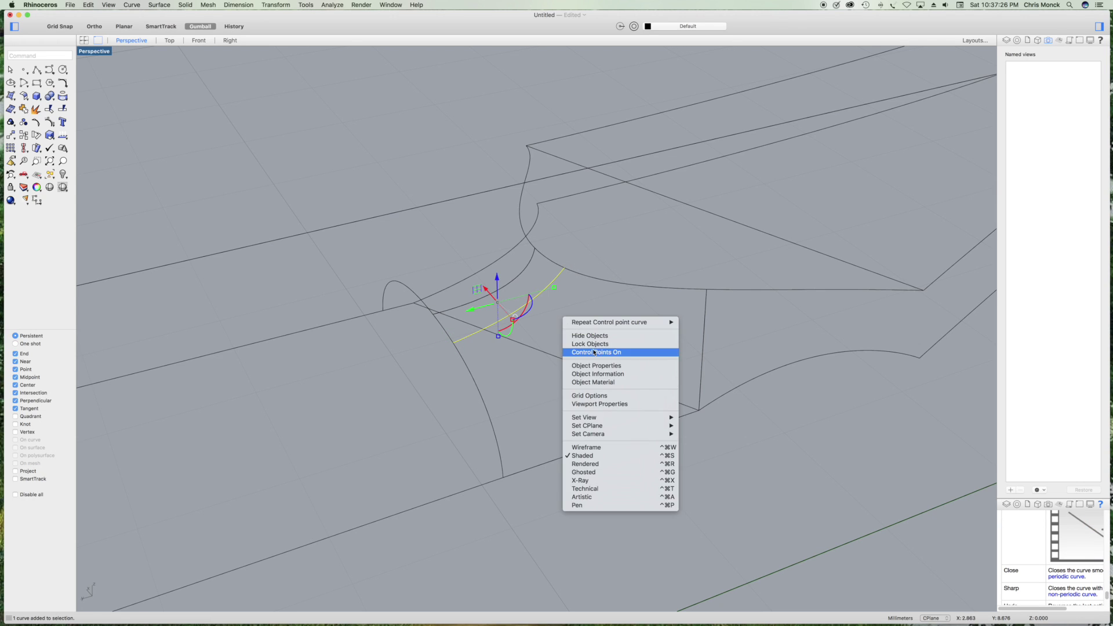
left_click(593, 353)
left_click(230, 41)
left_click(429, 391)
left_click(461, 404)
left_click_drag(465, 392, 490, 296)
- Line up the second connecting curve's middle control point with its endpoints in the top view, and turn its points off
left_click(170, 40)
scroll(463, 301, "up", 10)
scroll(463, 301, "down", 8)
left_click(416, 266)
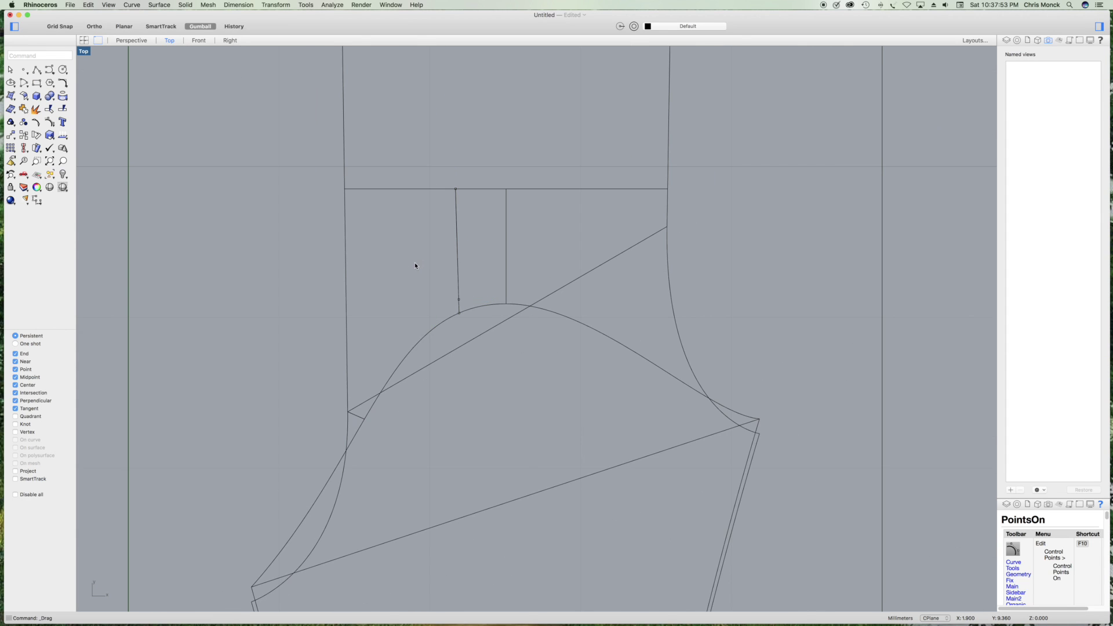
right_click(416, 267)
left_click(442, 288)
- Draw a third three-point curve between the following split points on the transition curve and the nut arc
left_click(131, 40)
left_click(48, 71)
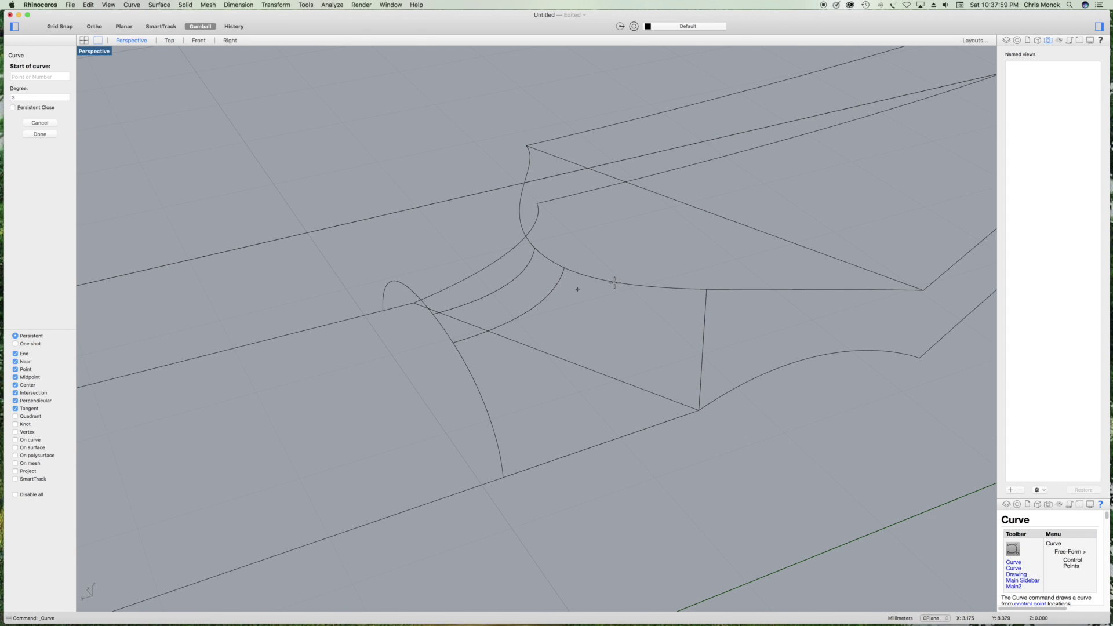
left_click(607, 281)
left_click(576, 334)
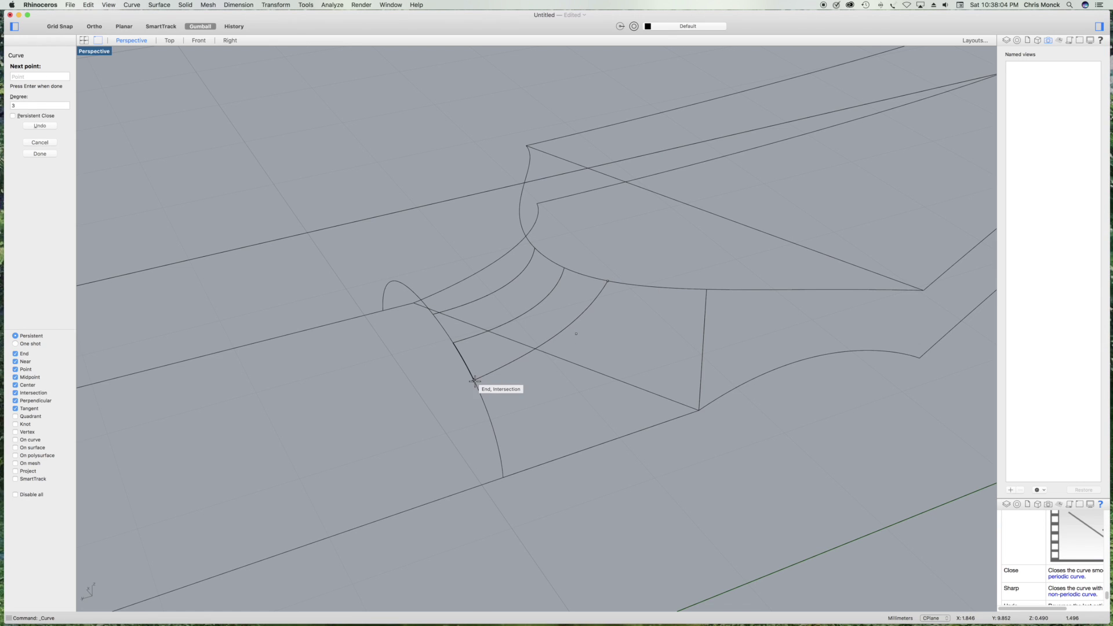
left_click(474, 380)
key("Return")
- Reshape the third connecting curve by raising its middle control point in the side view and aligning it with the endpoints in the top view
right_click(611, 343)
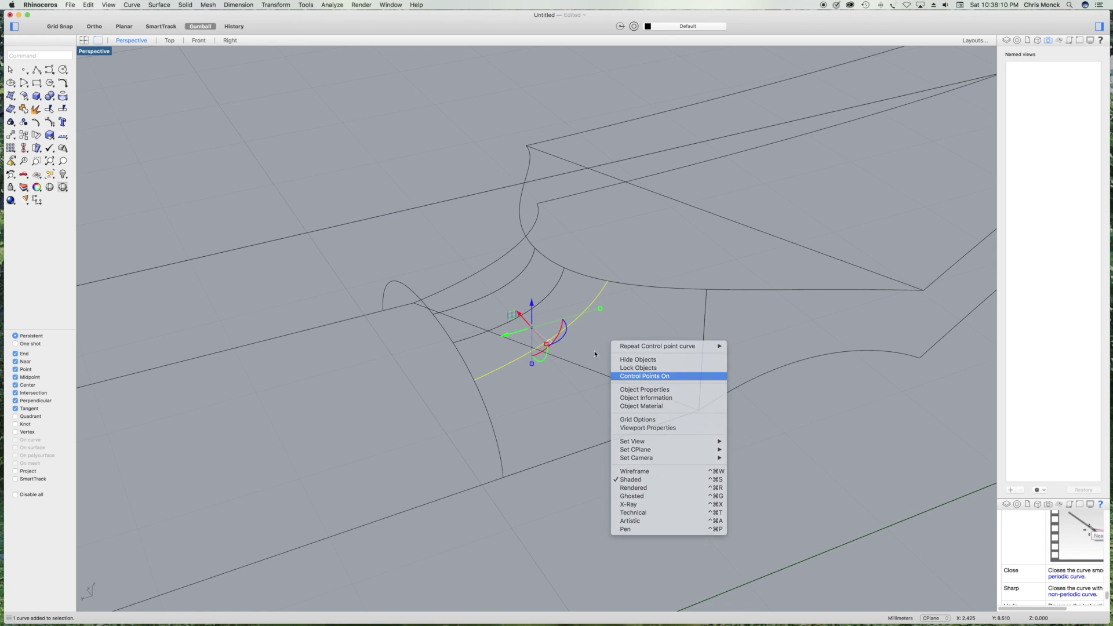
left_click(629, 376)
left_click(576, 335)
left_click(231, 40)
left_click_drag(441, 392, 449, 290)
left_click(449, 290)
left_click(169, 40)
left_click_drag(555, 328, 452, 324)
right_click(479, 370)
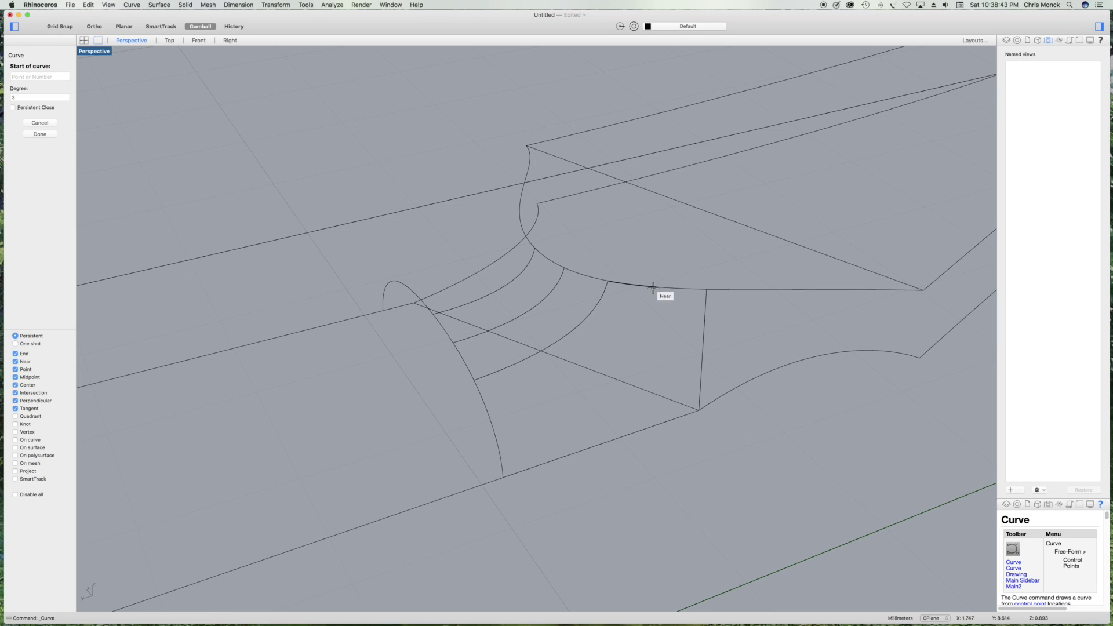
- Draw a fourth three-point curve from near the straight polyline on the transition curve to the nut arc's lowest split point
left_click(655, 286)
left_click(655, 287)
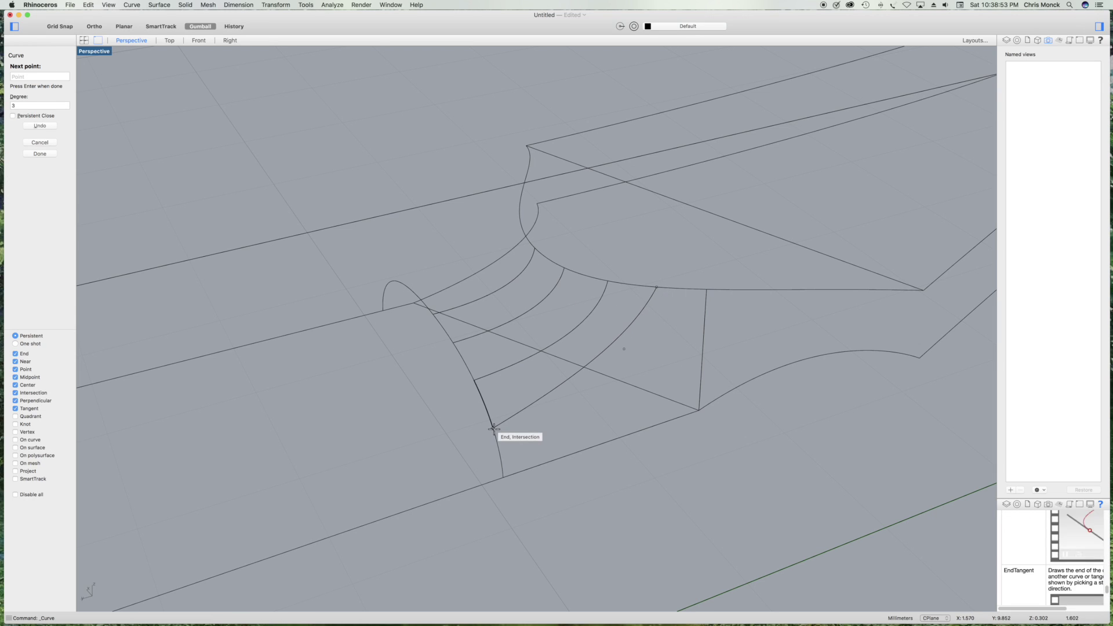
left_click(494, 428)
key("Return")
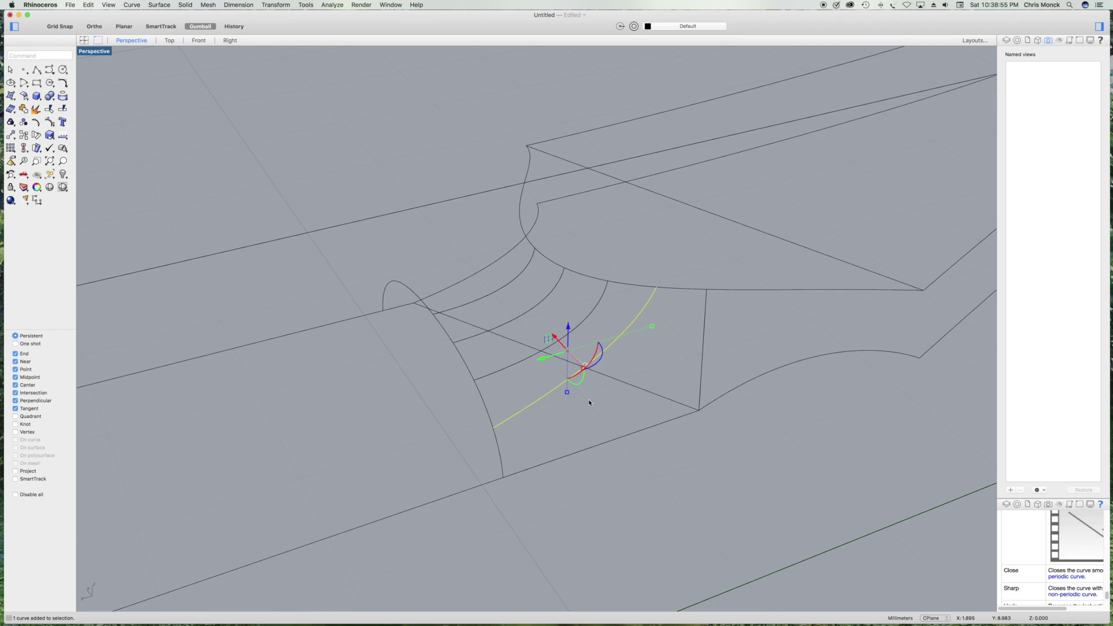
- Raise the fourth connecting curve's middle control point in the side view, align it with the endpoints in the top view, and turn its points off
right_click(589, 402)
left_click(615, 434)
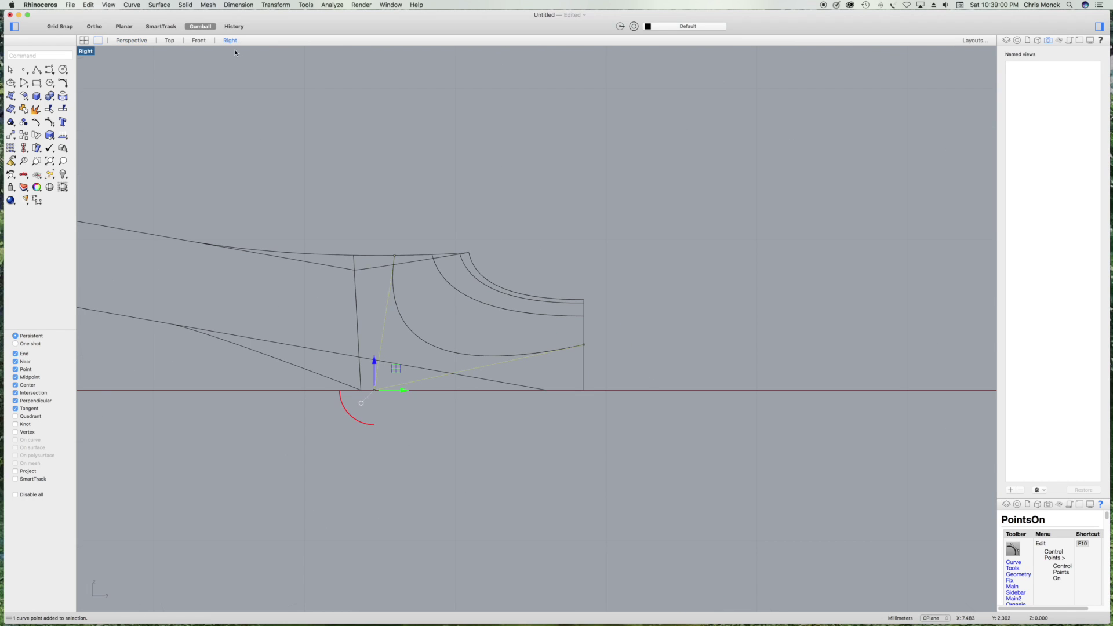
left_click_drag(400, 390, 408, 390)
left_click_drag(408, 359, 412, 317)
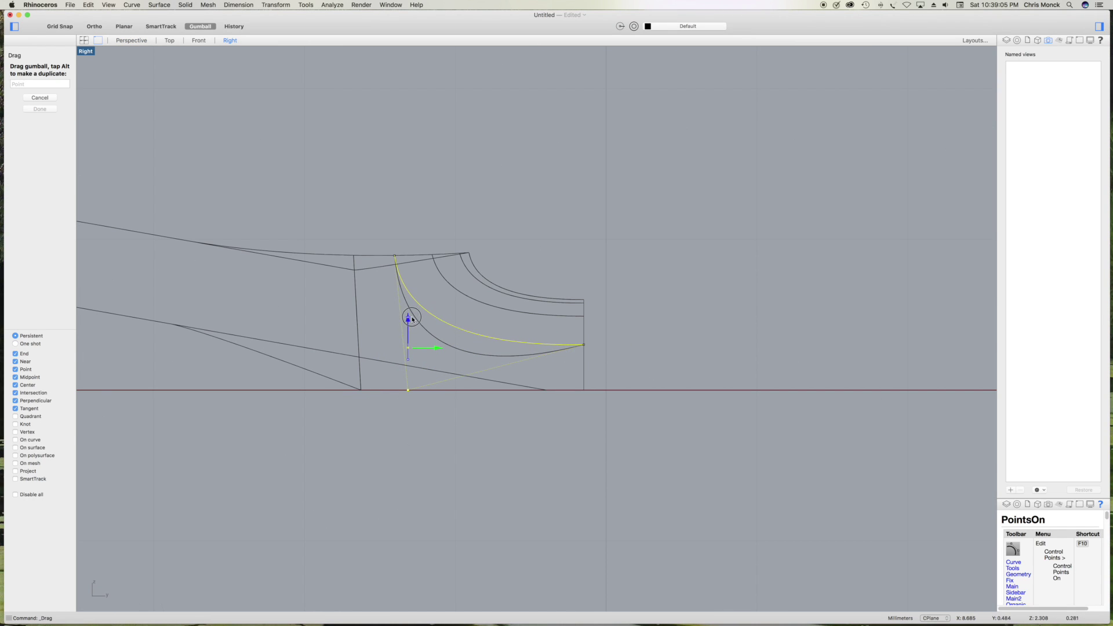
left_click_drag(413, 319, 409, 318)
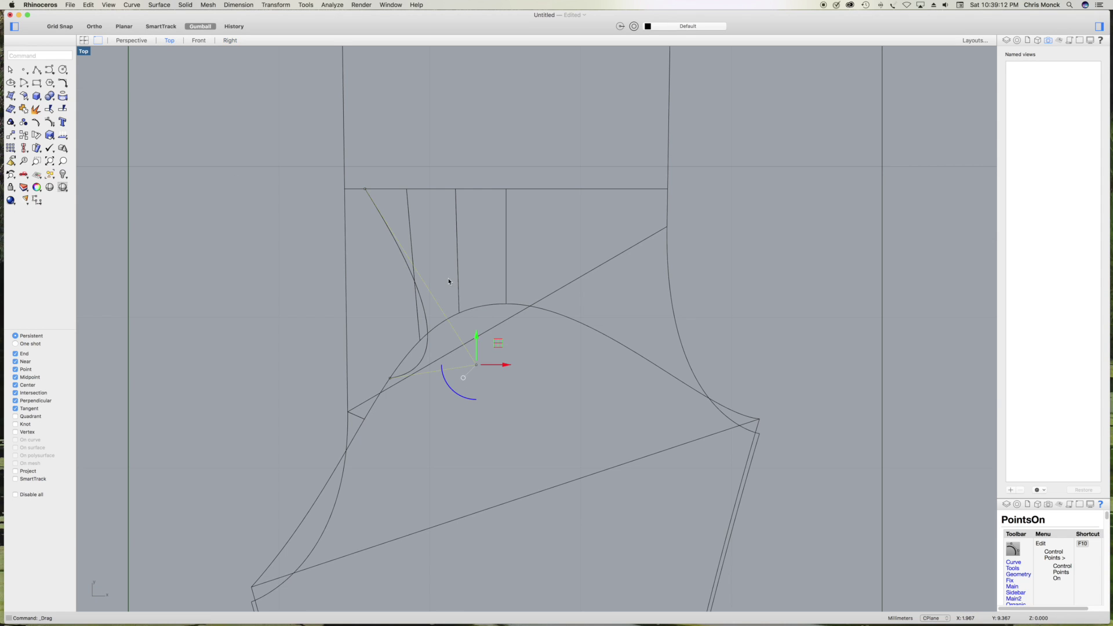
left_click_drag(436, 363, 400, 361)
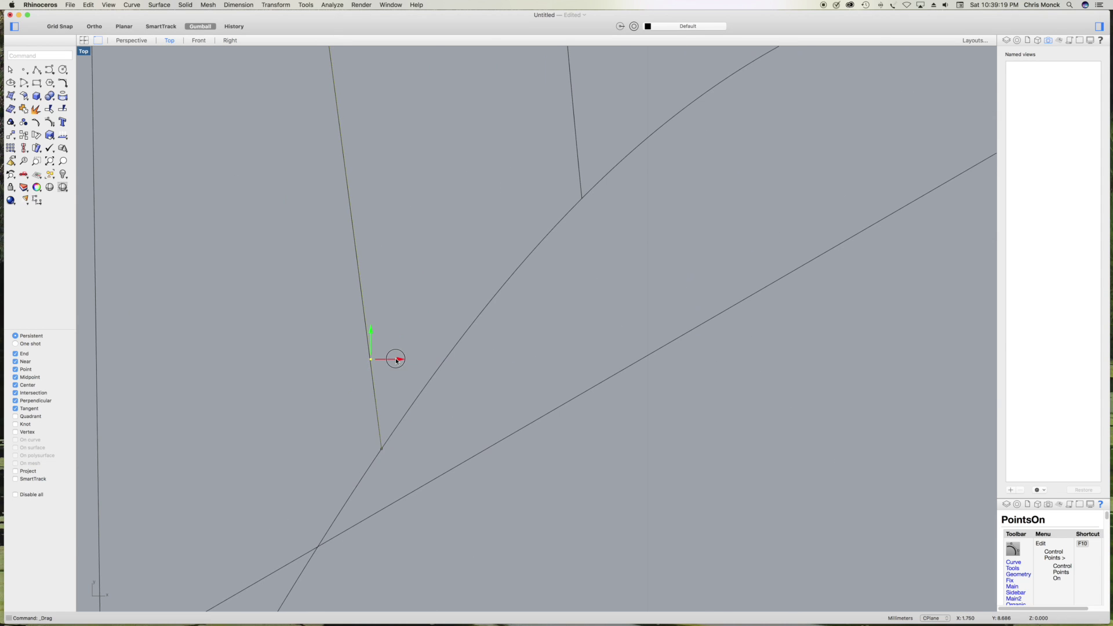
scroll(377, 371, "down", 4)
right_click(471, 429)
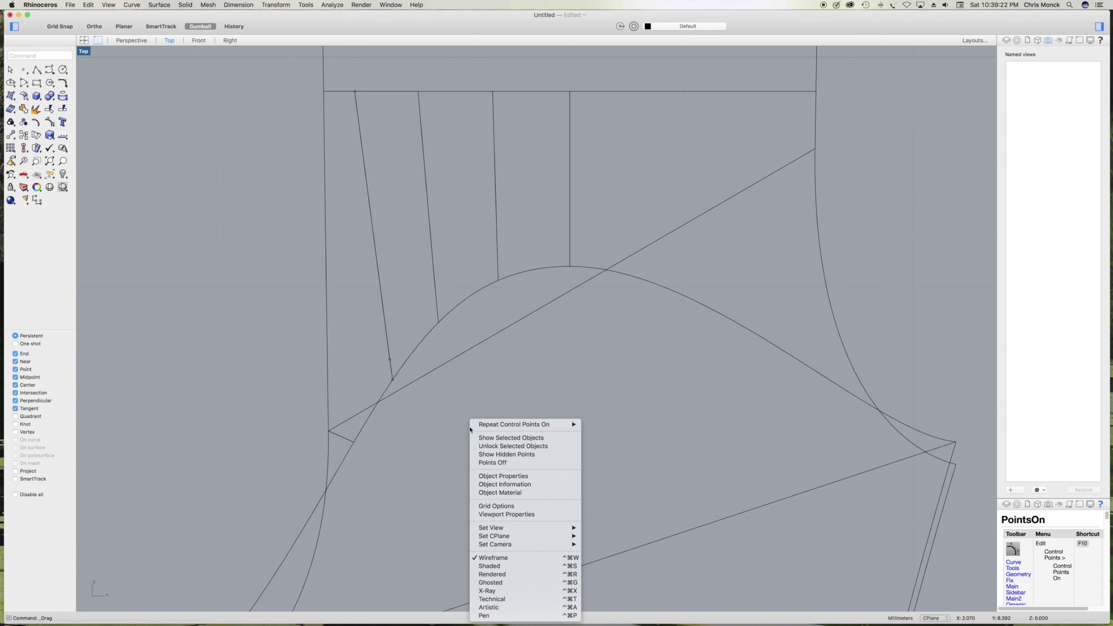
left_click(492, 462)
- Create a curve network surface with Position edge matching between the crown curve and the second connecting curve
left_click(133, 42)
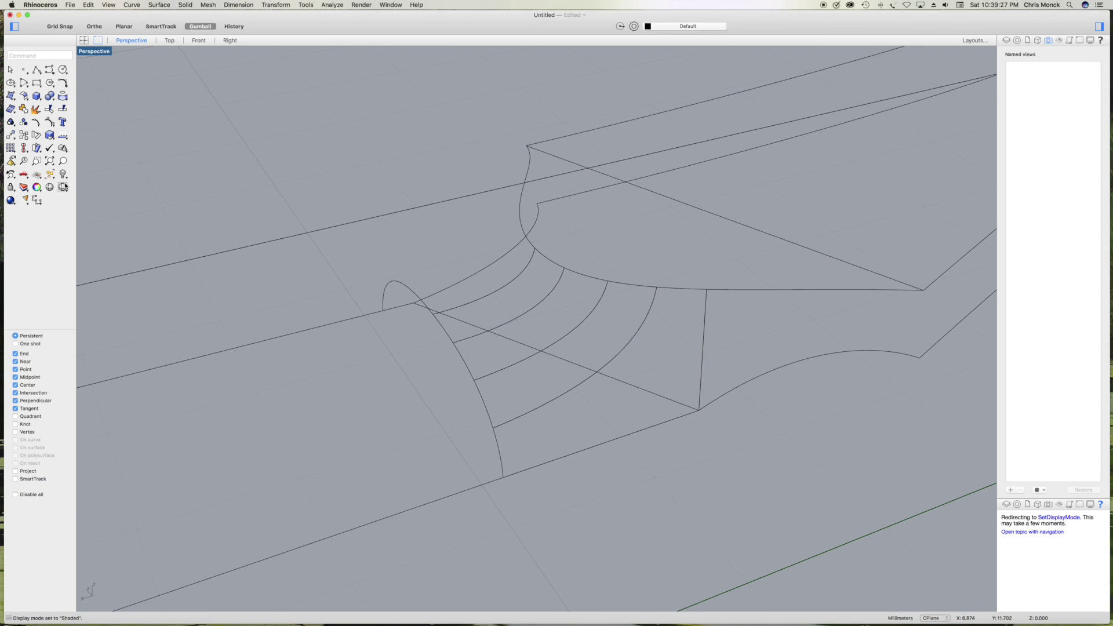
left_click(11, 95)
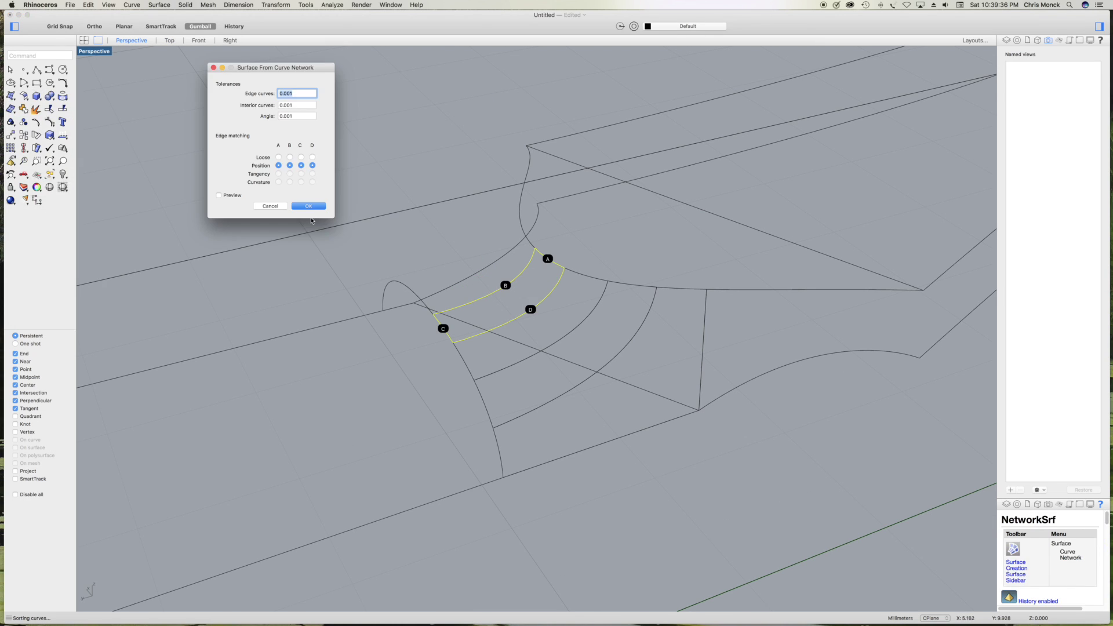
left_click(313, 215)
- Create a curve network surface with Position edge matching between the second and third connecting curves
left_click(560, 302)
left_click(566, 309)
left_click(10, 96)
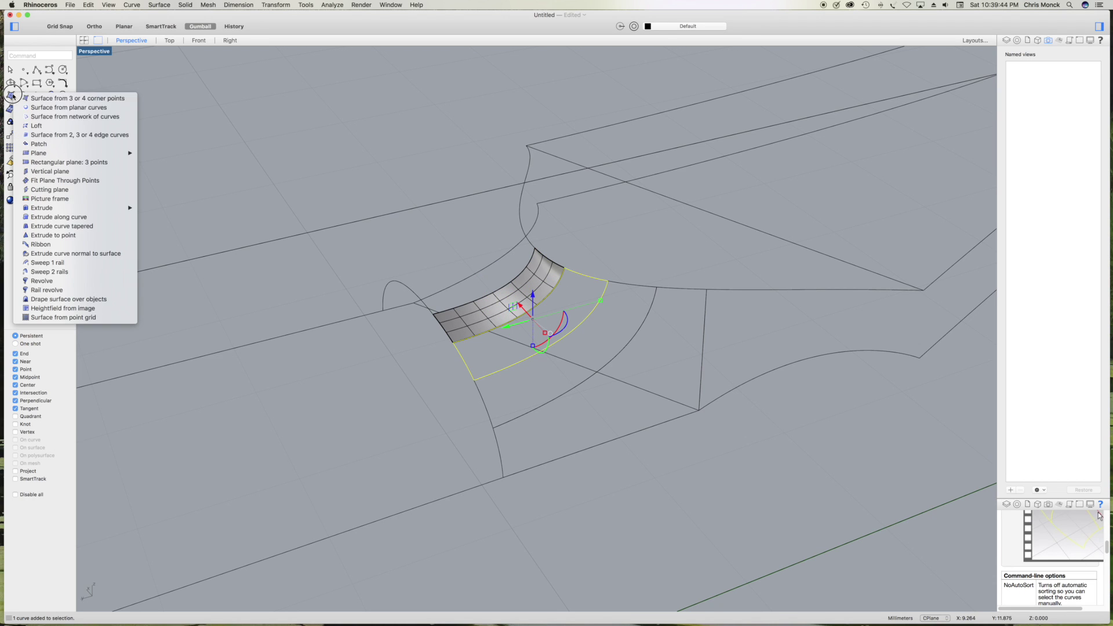
left_click(64, 112)
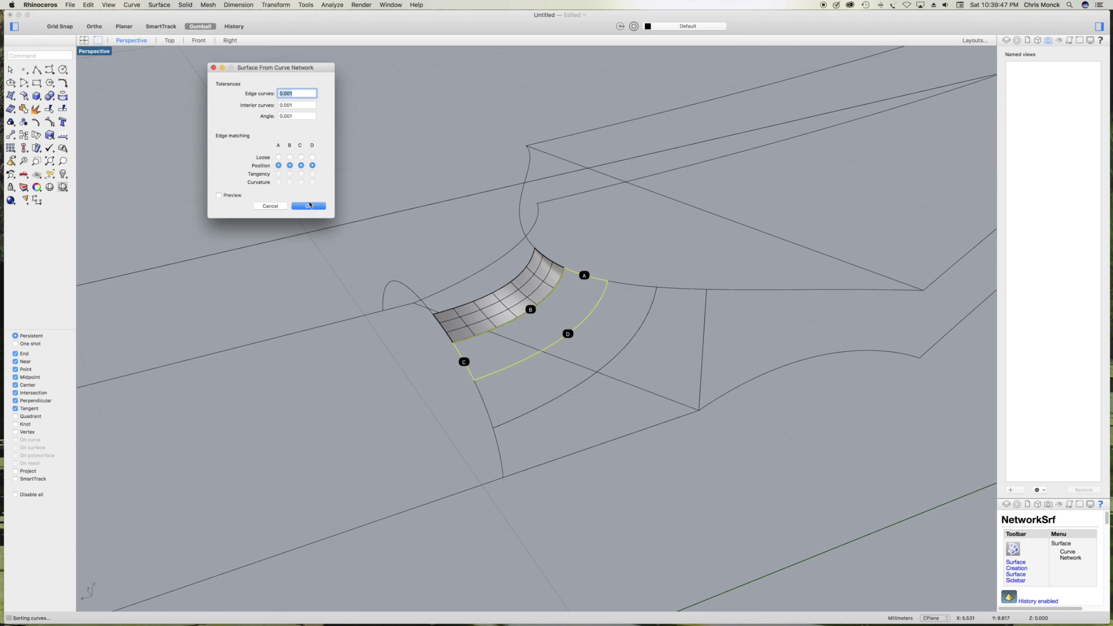
left_click(309, 206)
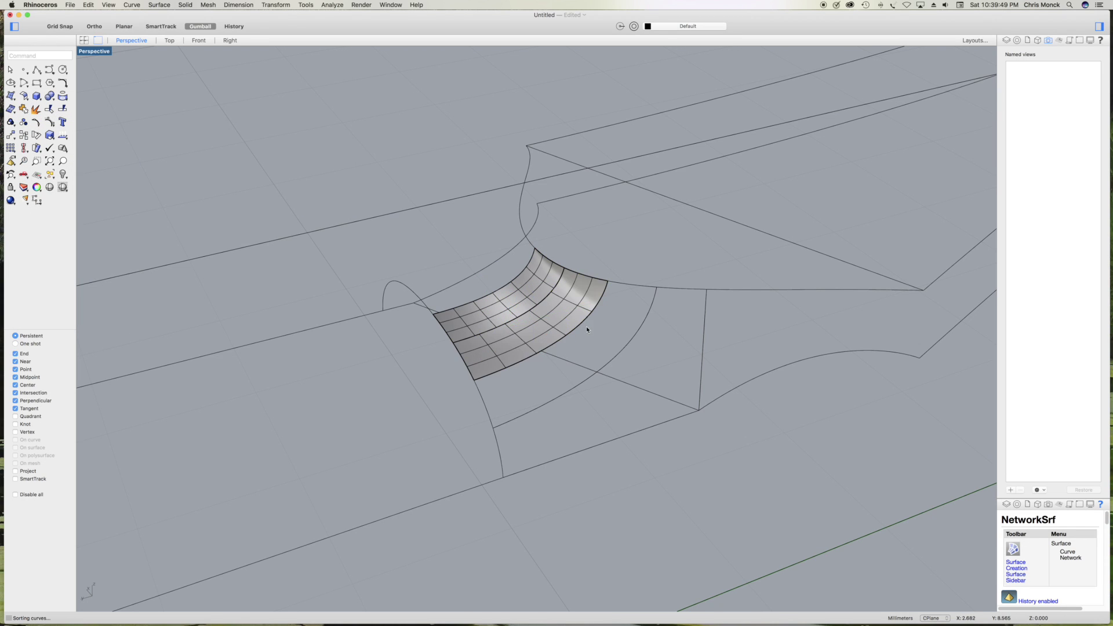
- Create a curve network surface between the third and fourth connecting curves
left_click(586, 330)
left_click(597, 331)
left_click(11, 96)
left_click(64, 116)
left_click(308, 207)
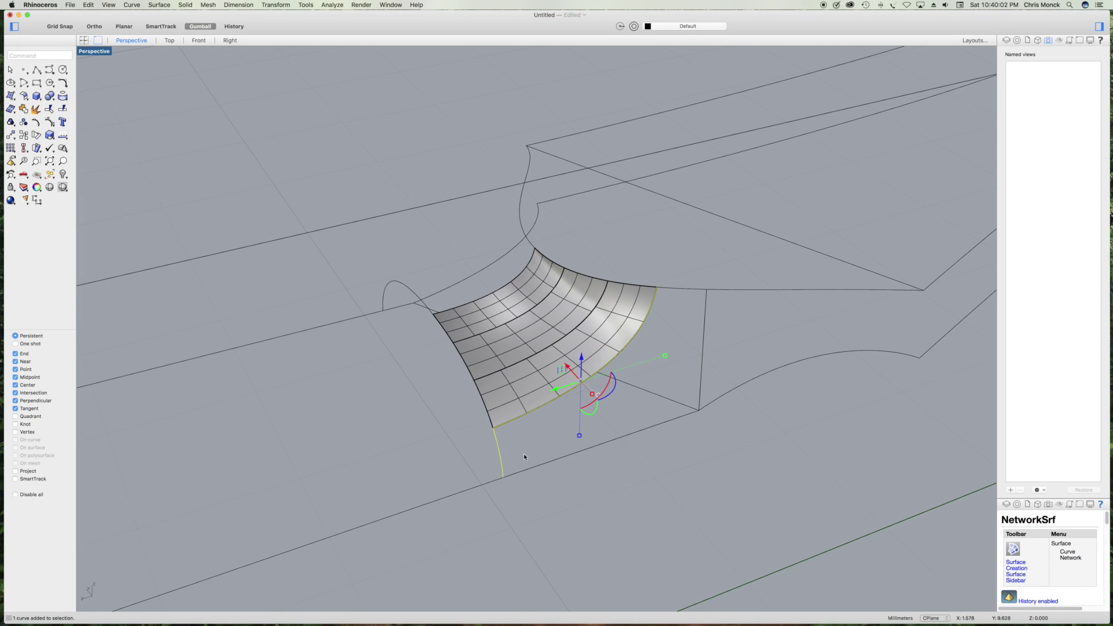
- Create a Patch surface from the fourth connecting curve and the boundary lines beside it, with spacing 1, 6 U and 6 V spans
left_click(523, 453)
left_click(542, 480)
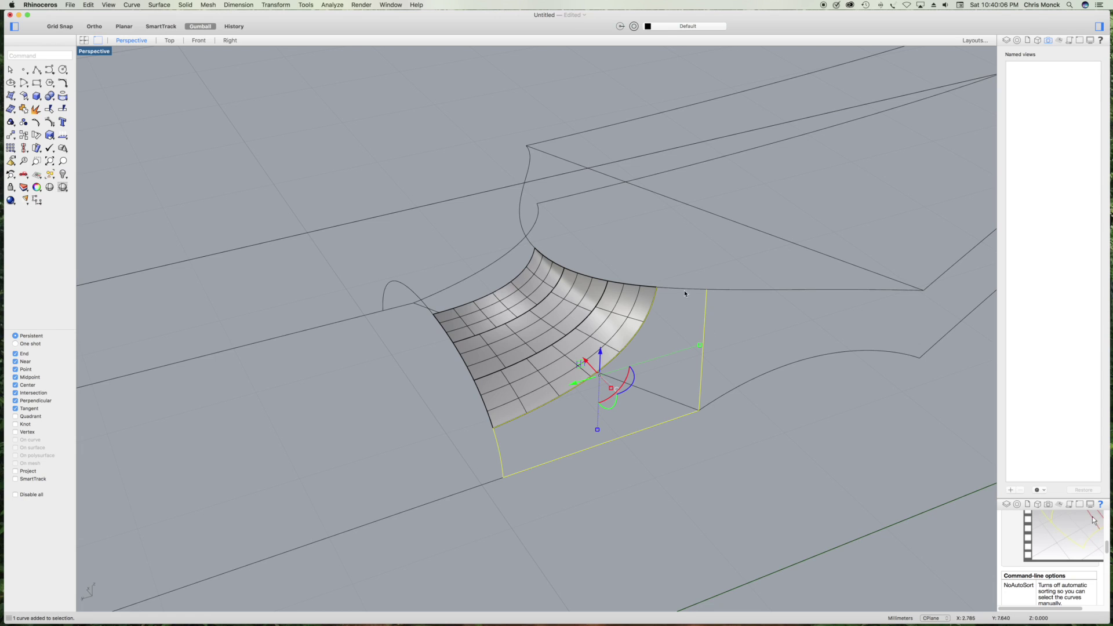
left_click(10, 96)
left_click(64, 142)
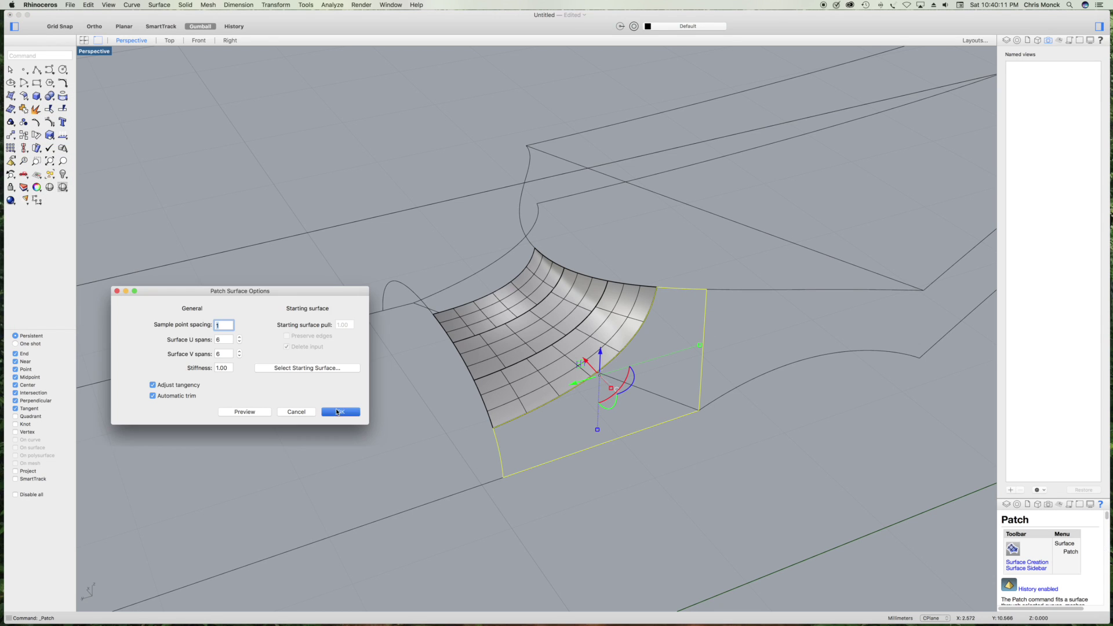
left_click(341, 412)
- Draw a line joining the upper and lower outline endpoints at the near headstock corner
right_click_drag(611, 489, 615, 491)
right_click_drag(664, 316, 465, 272, "shift")
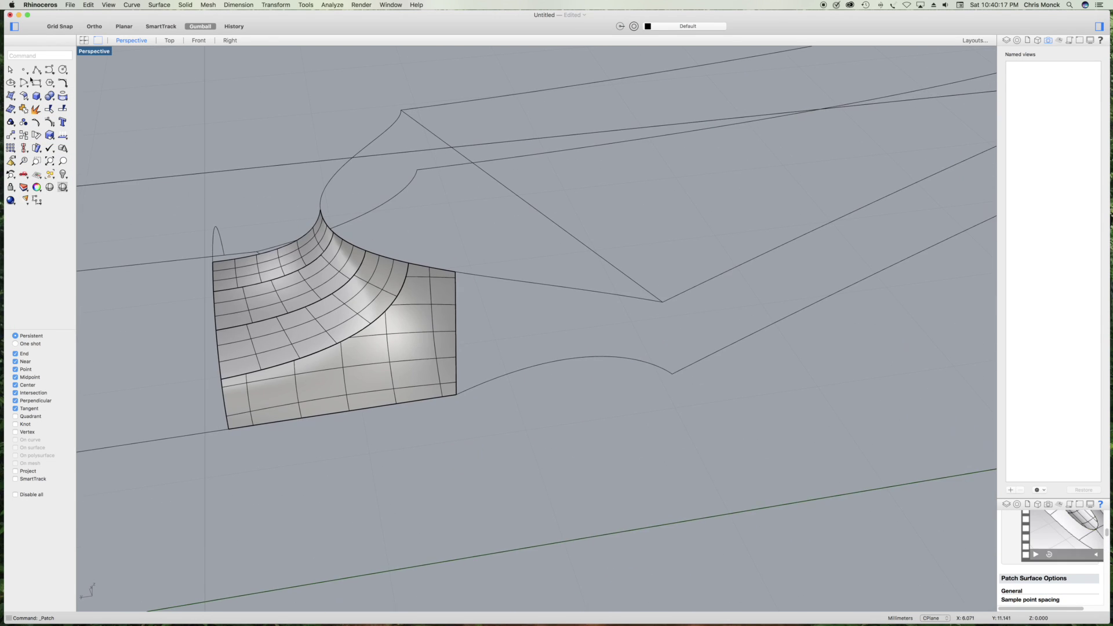
left_click(37, 70)
left_click(61, 70)
left_click(663, 302)
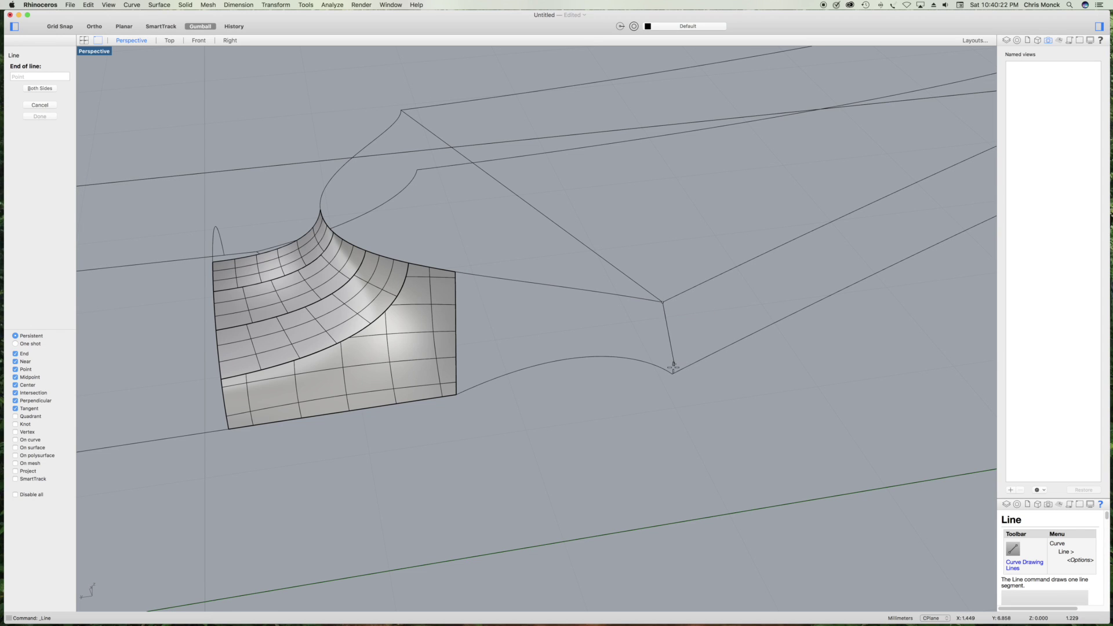
left_click(672, 374)
right_click(672, 374)
- Create a curve network surface on the side wall between the patch's outer edge and the new corner line
left_click(667, 345)
left_click(612, 360, "shift")
left_click(545, 284, "shift")
left_click(457, 318, "shift")
left_click(490, 330)
left_click(29, 100)
left_click(37, 116)
left_click(307, 206)
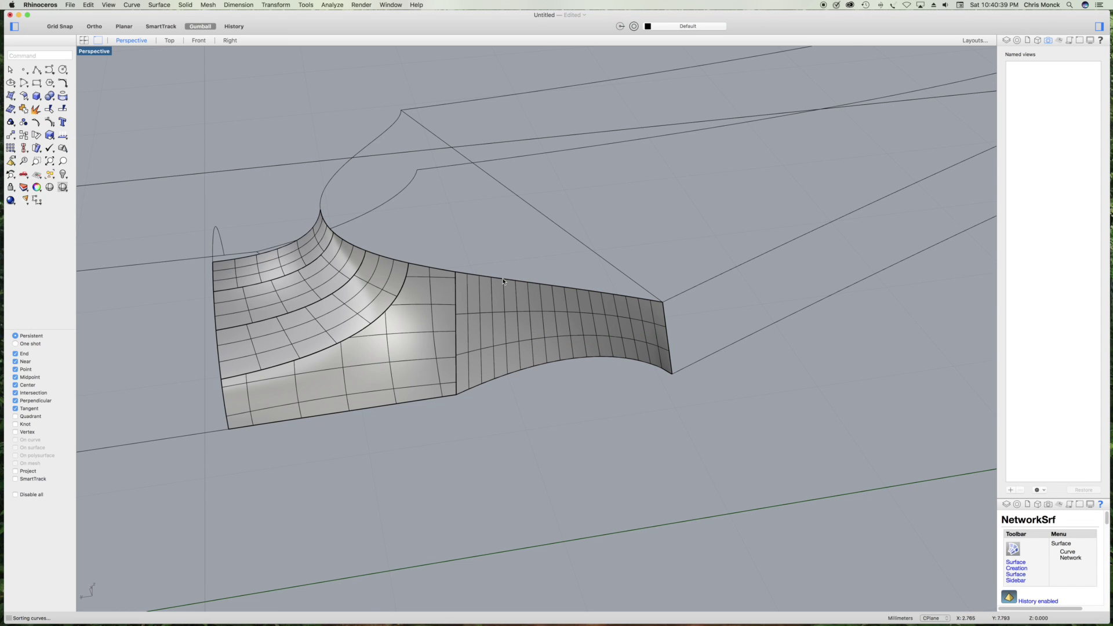
- Join the upper edge curve segments that run from the crown to the near headstock corner
left_click(504, 282)
left_click(524, 288)
left_click(385, 257, "shift")
left_click(414, 268)
left_click(360, 246, "shift")
left_click(390, 260)
left_click(325, 220, "shift")
left_click(355, 234)
left_click(356, 233)
key("super+j")
- Join the edge curve segments that run from the crown to the far headstock corner
left_click(584, 247)
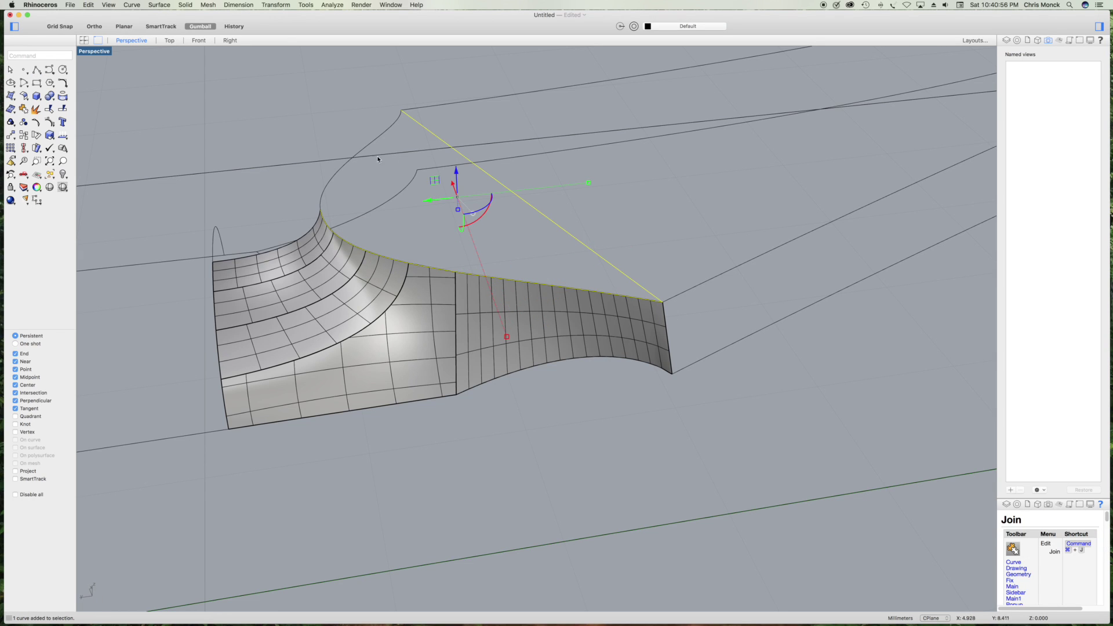
key("Escape")
left_click(328, 190)
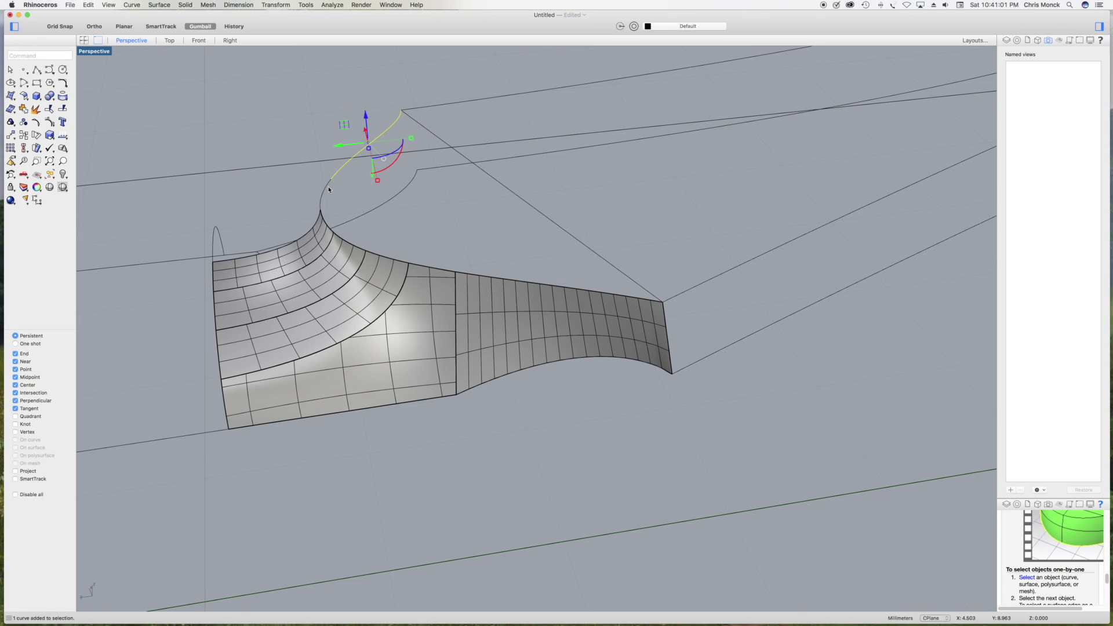
key("super+j")
- Create a curve network surface from the two joined edge curves and the diagonal line, using Position edge matching
left_click(529, 204, "shift")
left_click(516, 281, "shift")
left_click(532, 291)
left_click_drag(11, 96, 52, 119)
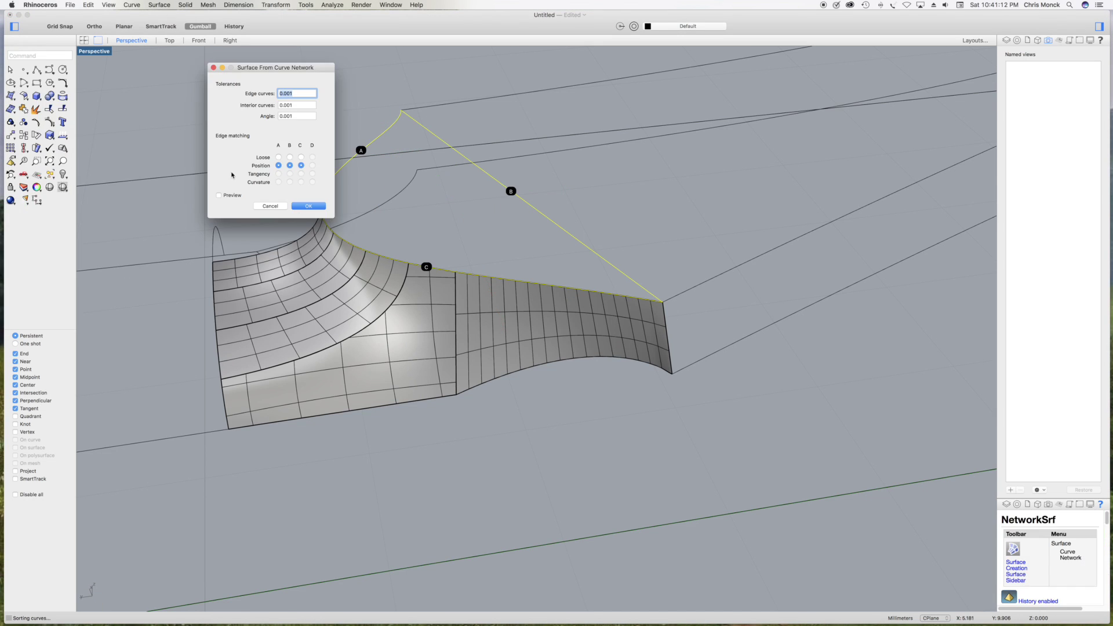
left_click(308, 207)
- Explode the joined edge curve on the opposite side of the headstock transition back into its segments
right_click_drag(479, 313, 549, 280)
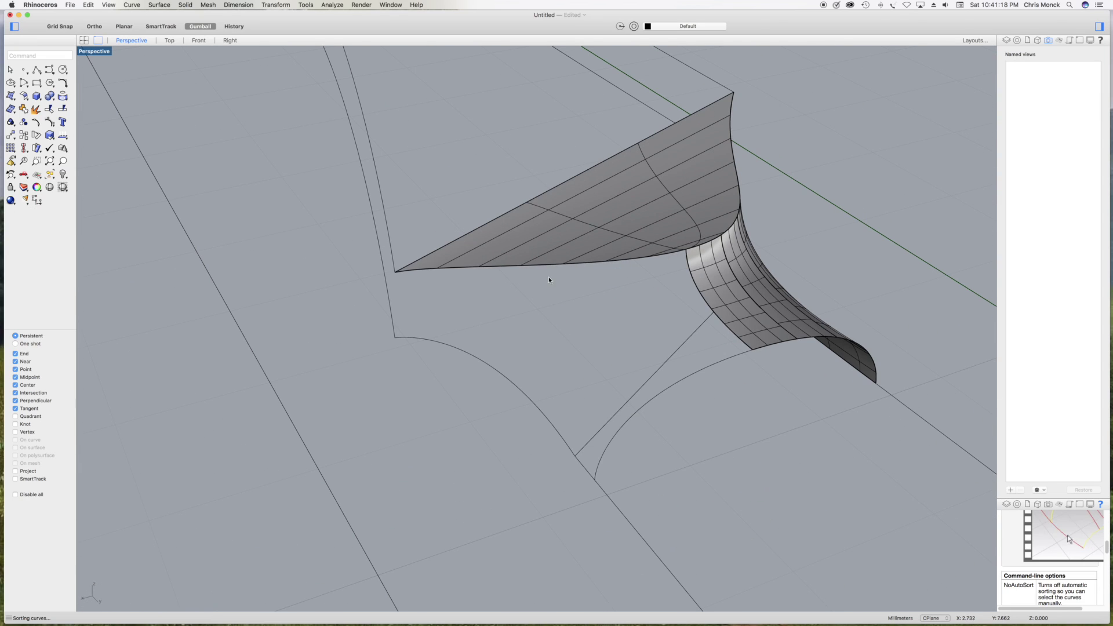
left_click(244, 247)
left_click(438, 268)
left_click(419, 297)
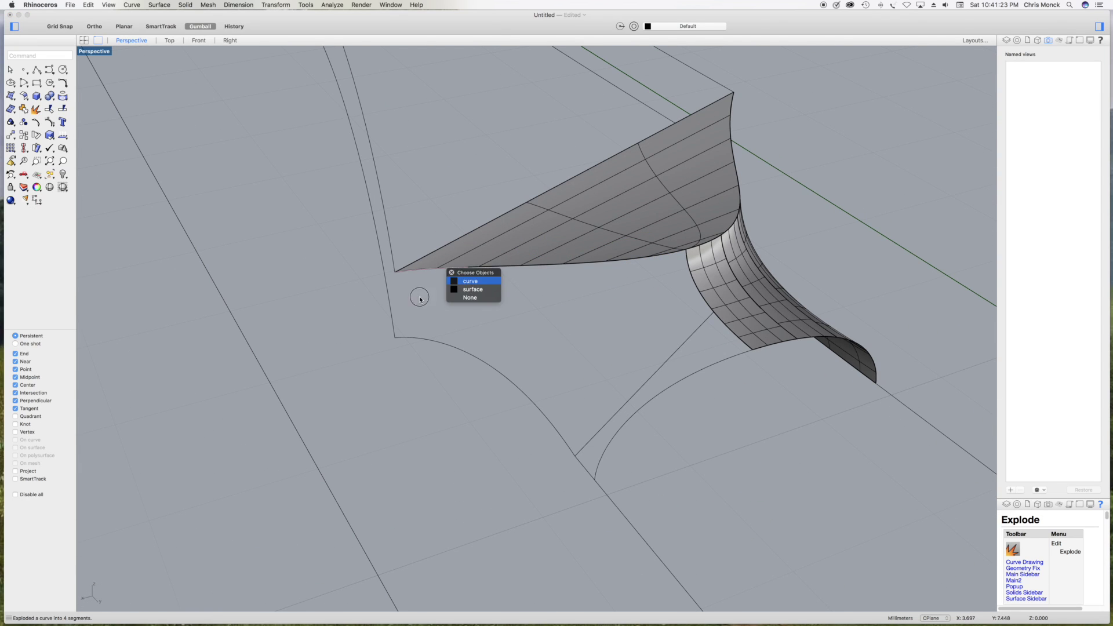
- Draw the first control-point curve on the opposite side, connecting the upper edge's segment endpoint to the neck profile arc
left_click(40, 72)
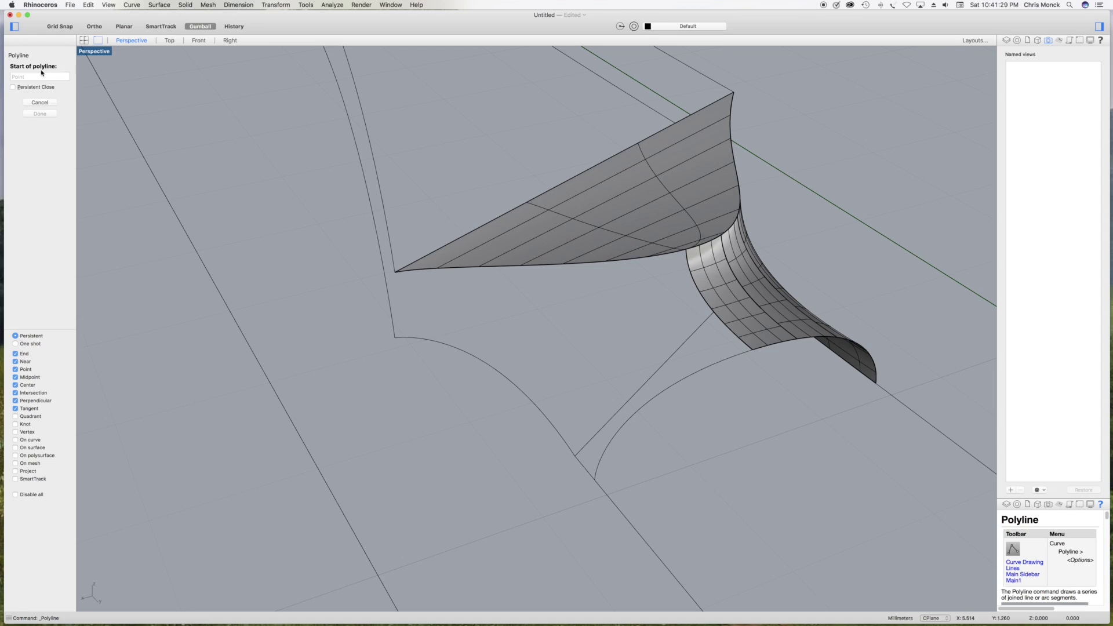
key("Escape")
left_click(50, 72)
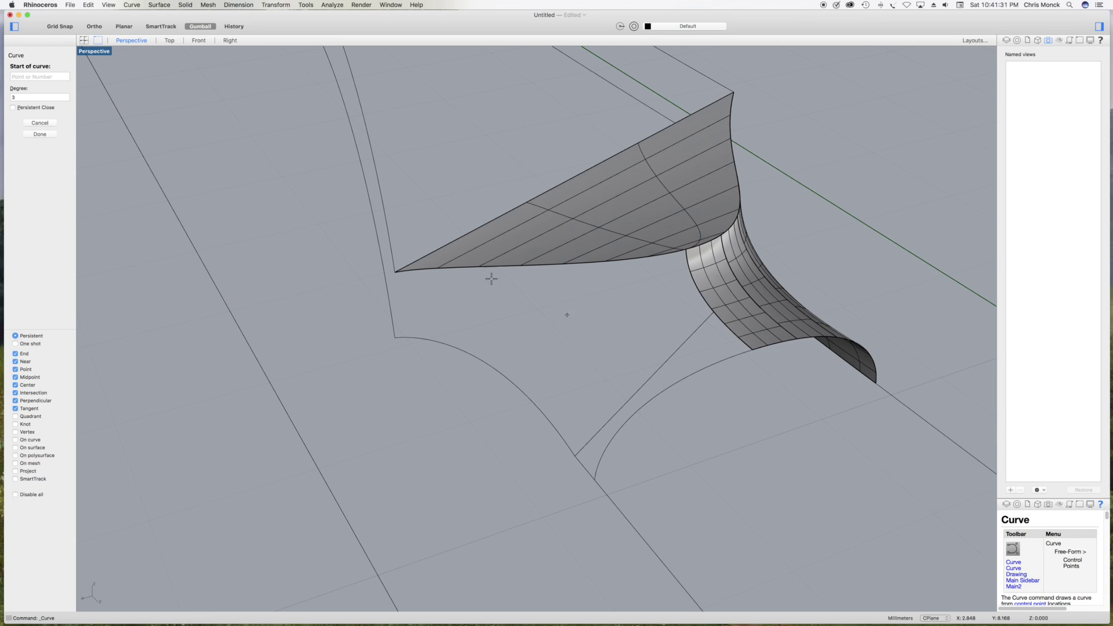
left_click(615, 261)
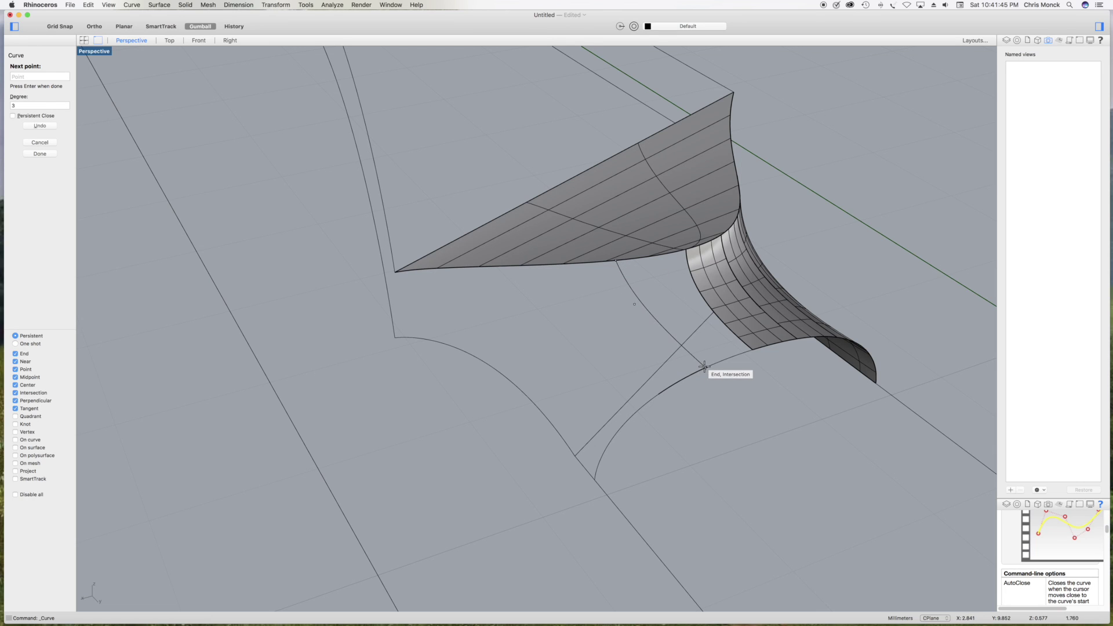
left_click(696, 369)
key("Return")
- Show the first opposite-side curve's control points and adjust the middle point's height in the side view
left_click(664, 337)
right_click(569, 305)
left_click(610, 342)
left_click(230, 40)
left_click_drag(374, 389, 504, 396)
left_click_drag(473, 358, 472, 341)
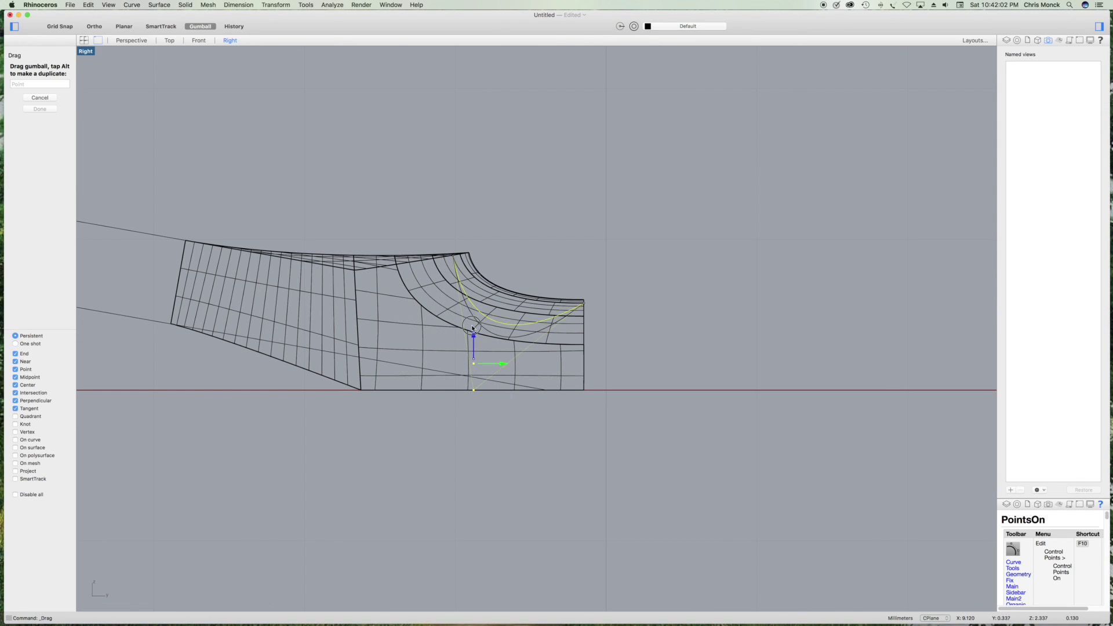
left_click_drag(469, 279, 470, 277)
scroll(471, 277, "up", 10)
left_click_drag(480, 325, 477, 352)
- Align the first opposite-side curve's middle control point with its endpoints in the top view and turn the points off
left_click(176, 43)
left_click_drag(691, 276, 702, 277)
left_click(718, 290)
right_click(718, 288)
left_click(747, 331)
- Hide the triangular network surface so the edge segments beneath it can be picked
left_click(147, 41)
left_click(50, 70)
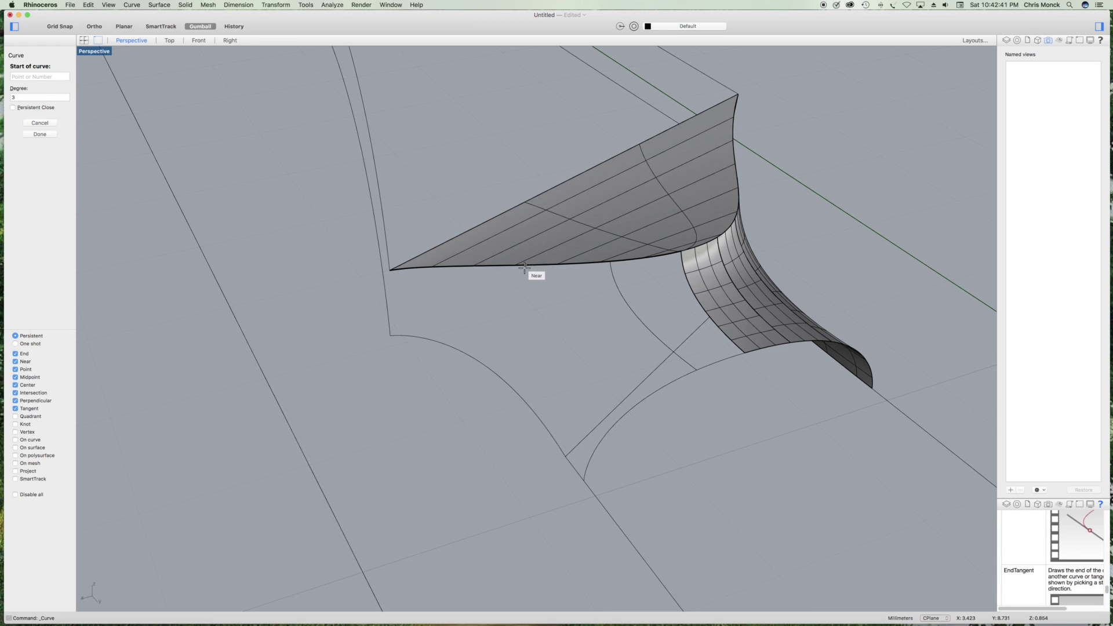
left_click(31, 123)
left_click(542, 215)
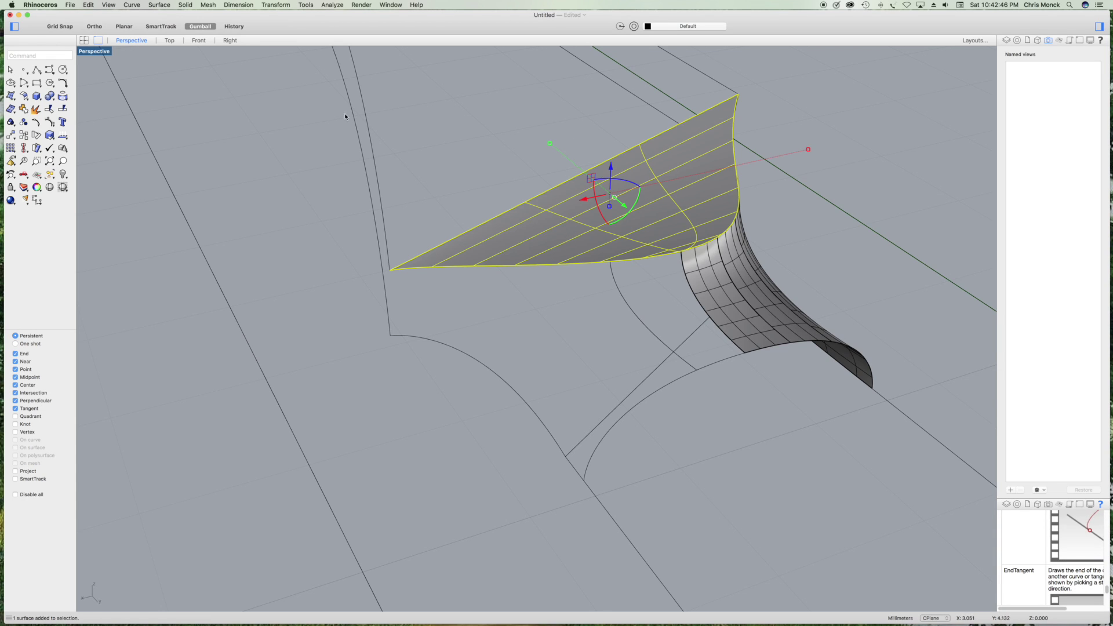
left_click(88, 5)
mouse_move(149, 99)
left_click(214, 96)
- Draw the second opposite-side control-point curve from the next edge segment endpoint to the neck profile arc
left_click(540, 266)
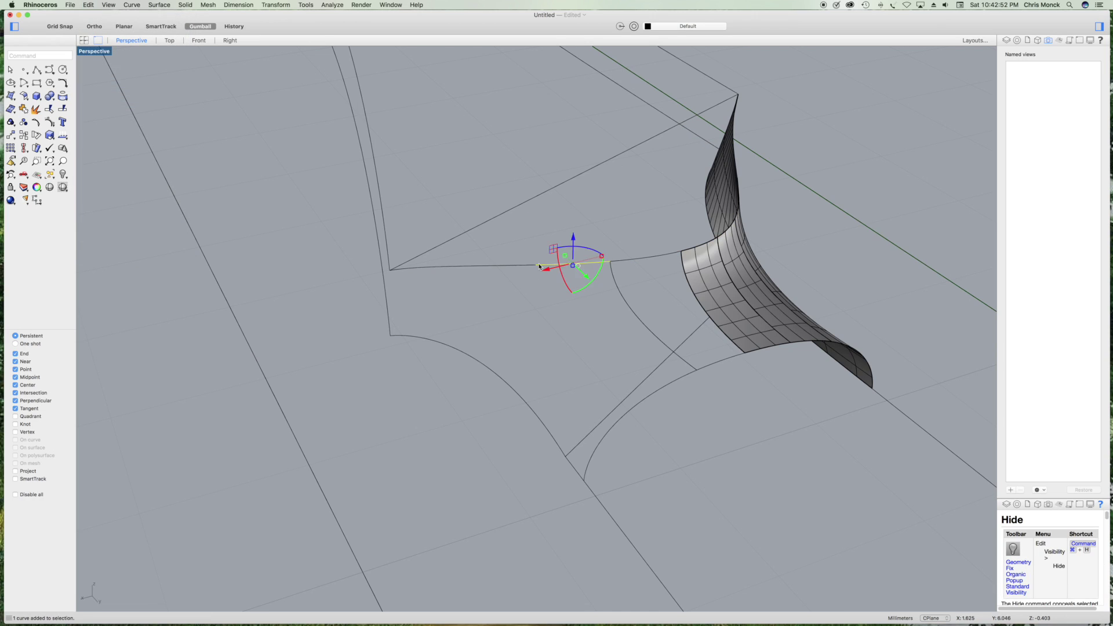
left_click(49, 69)
left_click(536, 266)
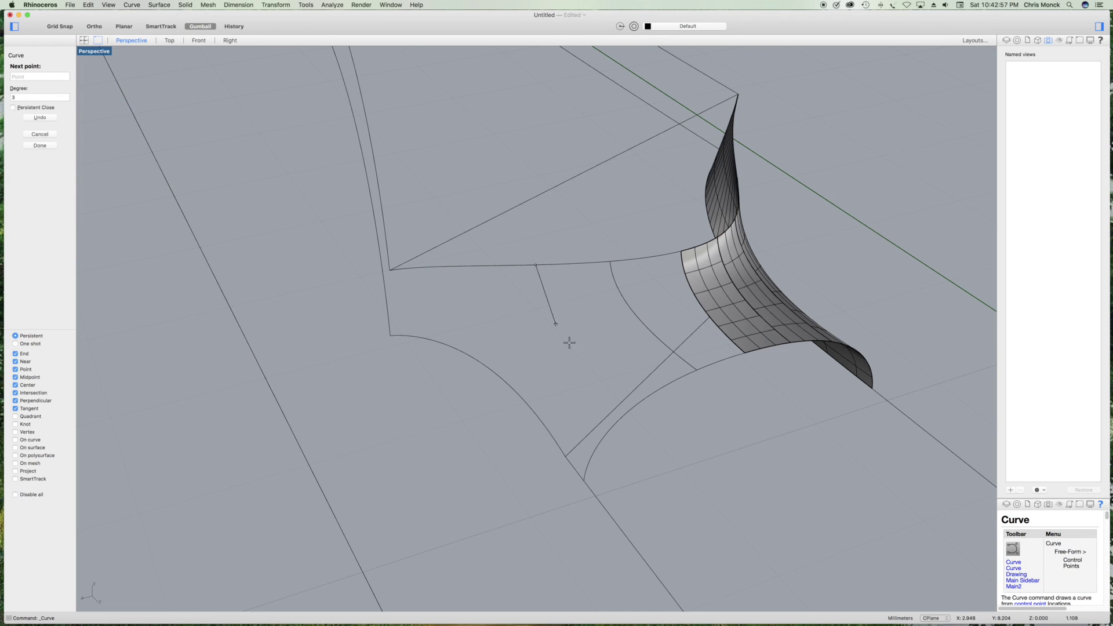
left_click(568, 345)
- Raise the second opposite-side curve's middle control point in the side view, align it in the top view, and turn its points off
left_click(558, 352)
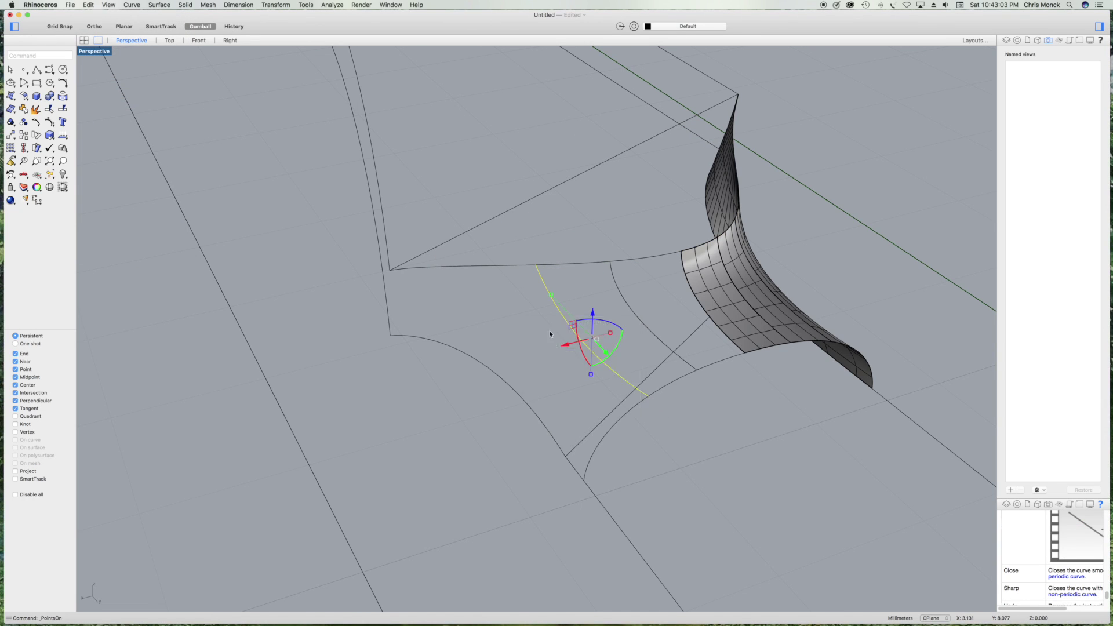
left_click(230, 40)
left_click_drag(348, 600, 396, 366)
left_click(169, 40)
left_click_drag(711, 316, 792, 315)
right_click(676, 355)
left_click(731, 403)
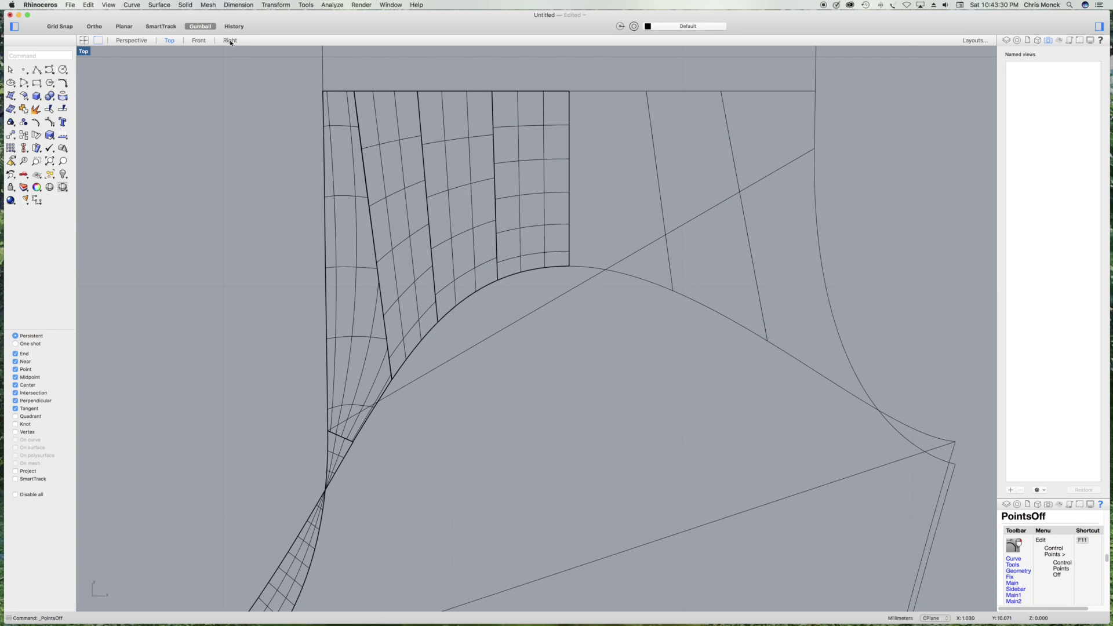
- Draw the third opposite-side control-point curve from the last edge segment endpoint to the neck profile arc
left_click(132, 40)
left_click(50, 70)
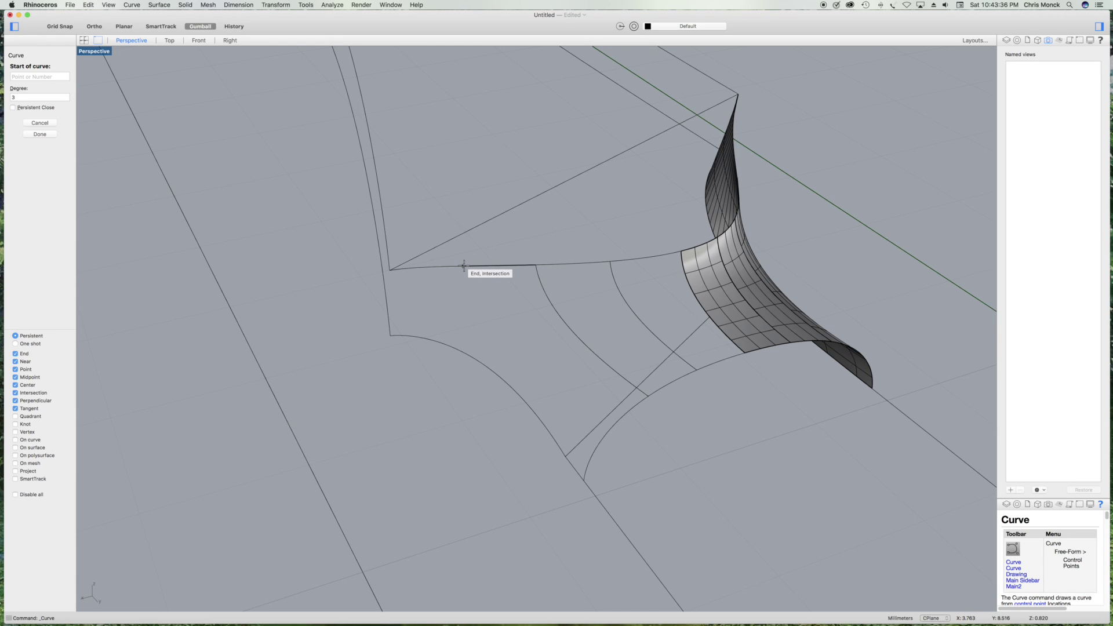
left_click(506, 344)
right_click_drag(605, 434, 599, 434)
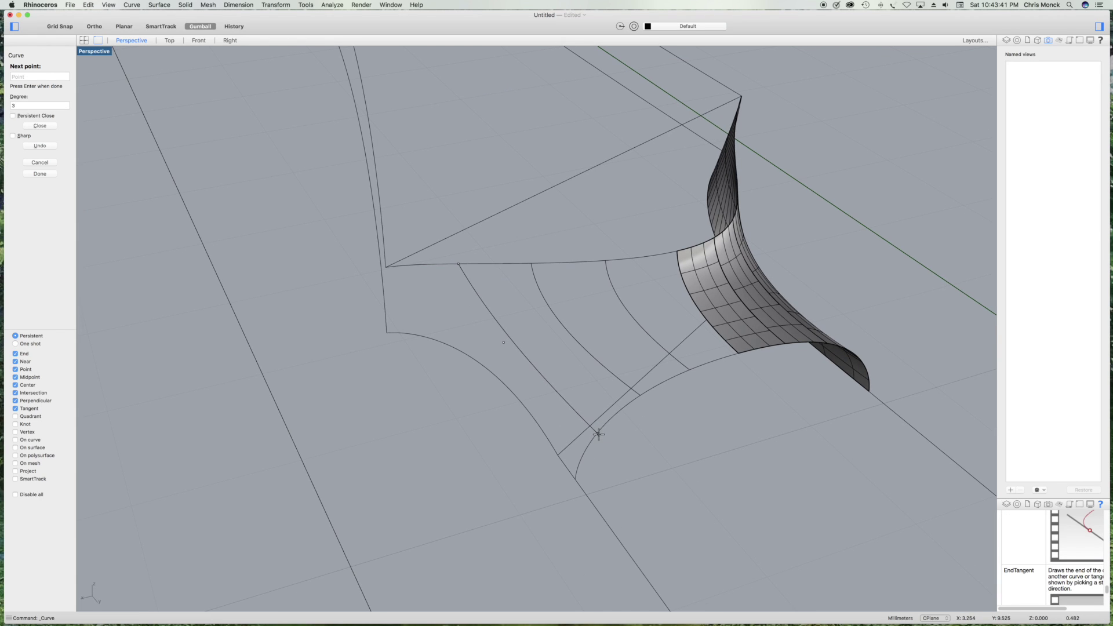
key("Return")
- Show the third opposite-side curve's control points and raise the middle point in the side view
left_click(545, 379)
right_click(367, 357)
left_click(400, 393)
left_click(503, 343)
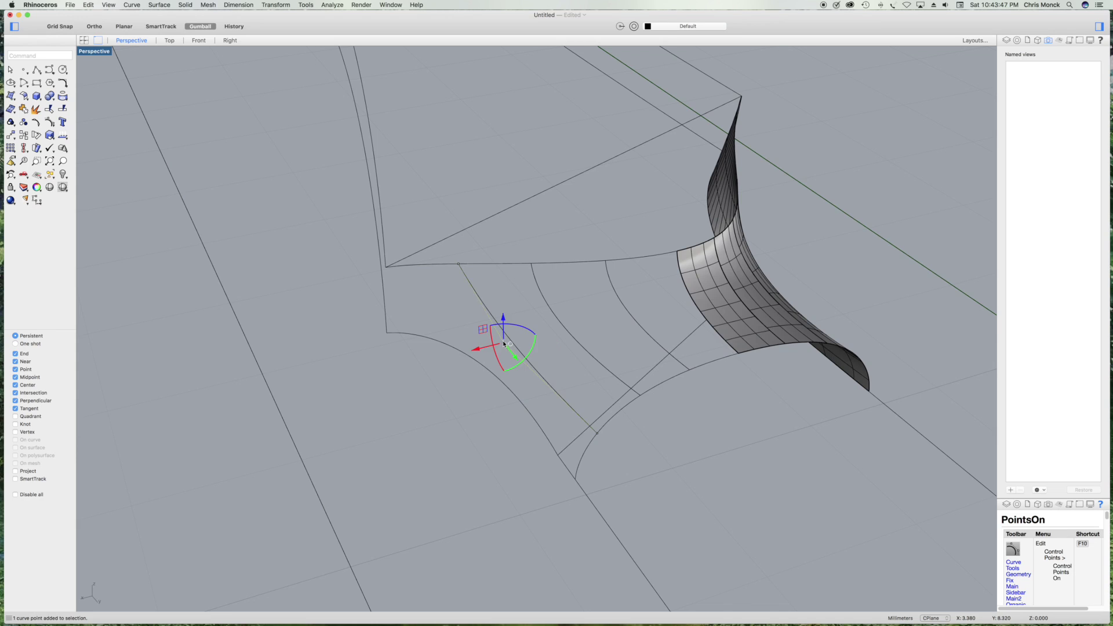
left_click(230, 41)
left_click_drag(301, 603, 307, 610)
left_click_drag(279, 572, 295, 442)
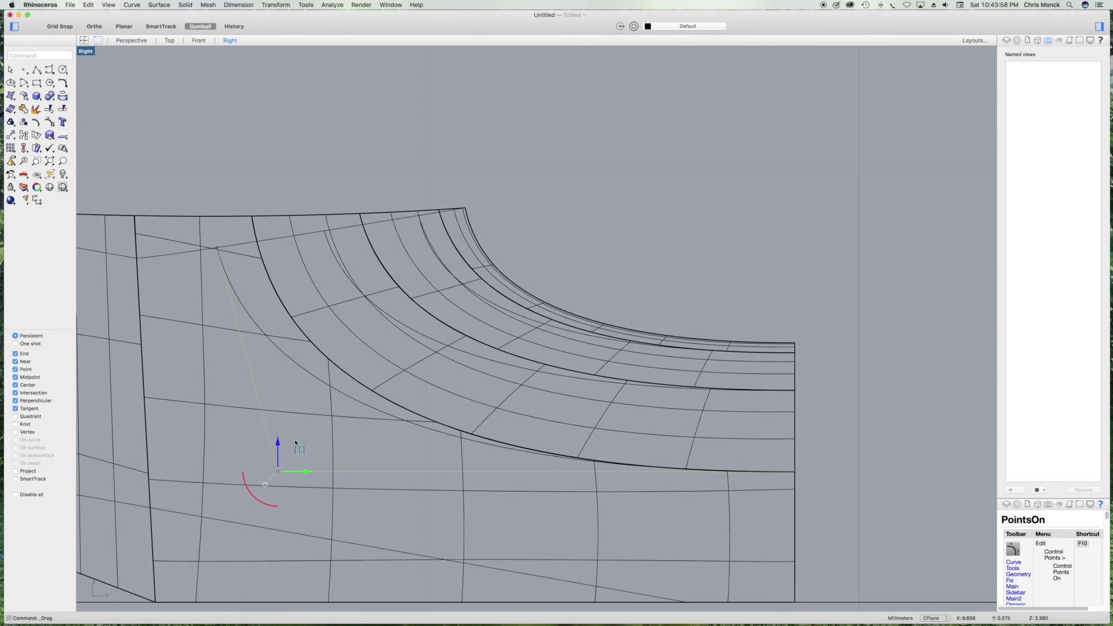
- Align the third opposite-side curve's middle control point with its endpoints in the top view and turn the points off
left_click(169, 41)
left_click_drag(800, 365, 882, 366)
right_click(897, 348)
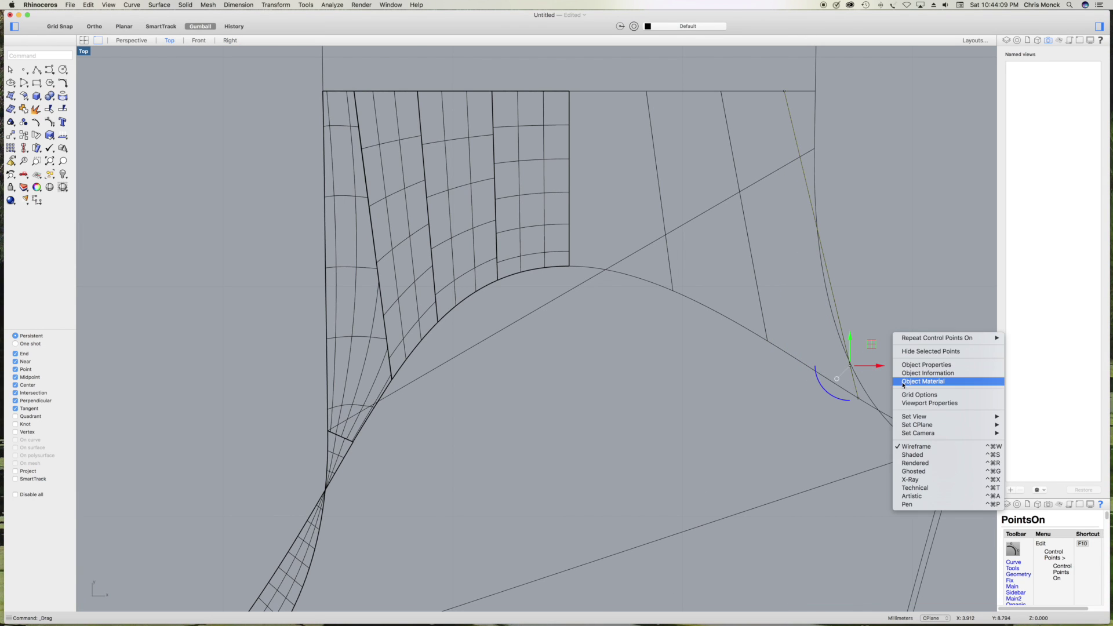
left_click(873, 308)
left_click(873, 300)
right_click(872, 297)
left_click(887, 338)
- Draw a line joining the upper and lower outline endpoints at the opposite headstock corner
left_click(132, 40)
right_click_drag(736, 405, 667, 449)
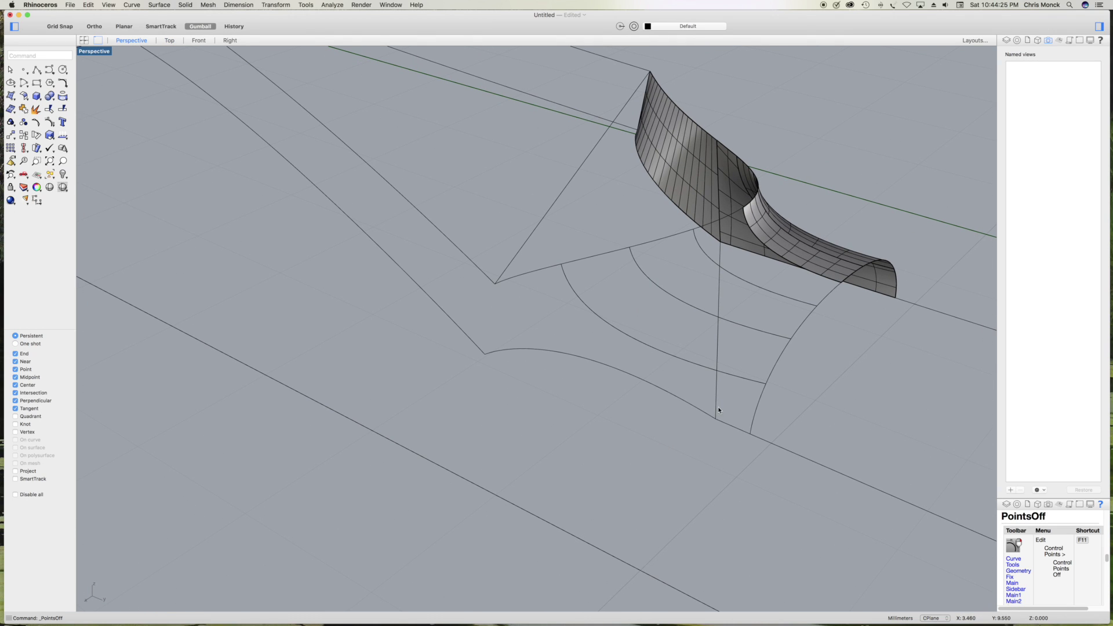
right_click_drag(815, 376, 658, 316)
left_click(37, 70)
left_click(423, 236)
left_click(418, 311)
key("Return")
- Create a curve network surface between the crown curve and the first opposite-side connecting curve
right_click_drag(782, 352, 713, 302)
left_click(702, 290)
left_click(726, 301)
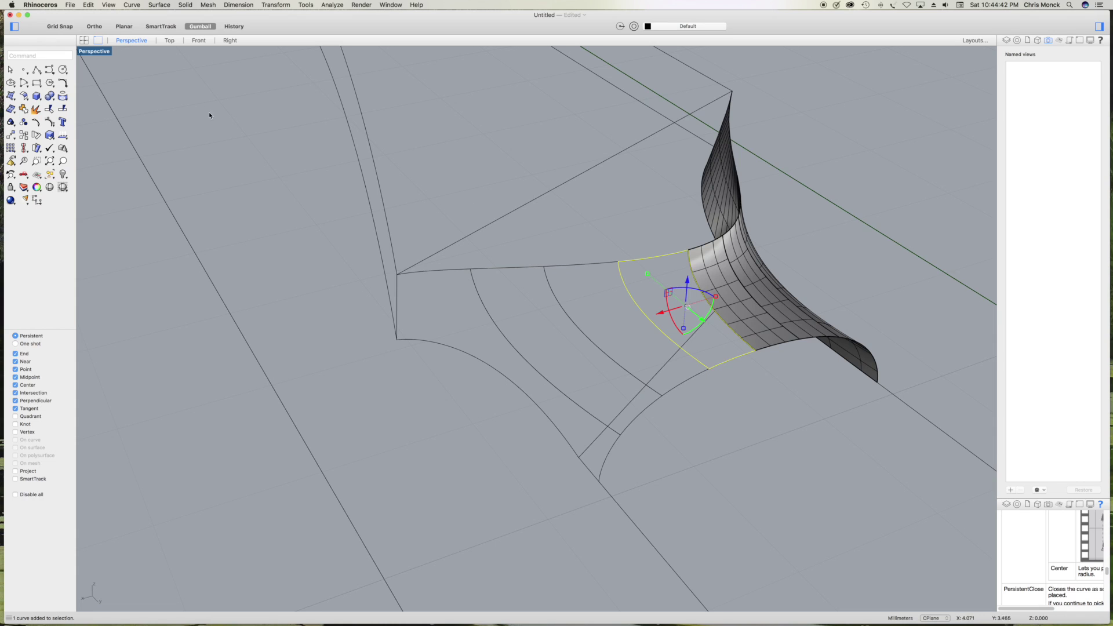
left_click(13, 98)
left_click(69, 118)
left_click(318, 207)
- Create a curve network surface between the first and second opposite-side connecting curves
left_click(580, 265)
left_click(654, 322, "shift")
left_click(681, 331)
left_click_drag(24, 96, 63, 114)
left_click(311, 207)
- Create a curve network surface between the second and third opposite-side connecting curves
left_click(521, 268)
left_click(523, 360, "shift")
left_click(639, 412, "shift")
left_click(596, 344, "shift")
left_click(622, 354)
left_click_drag(24, 96, 58, 111)
left_click(311, 207)
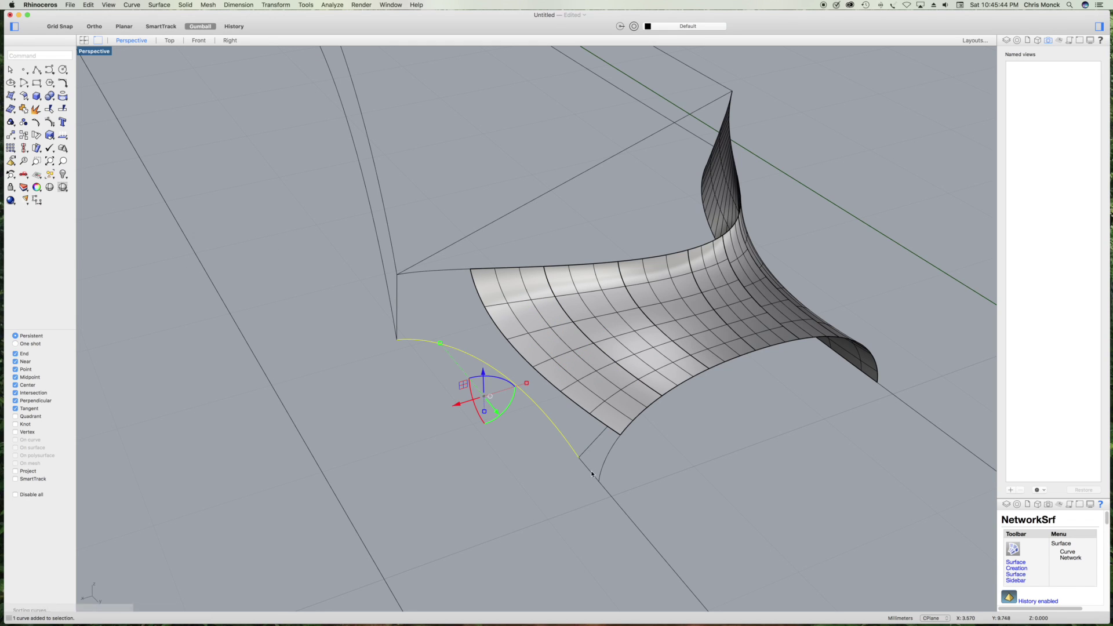
- Create a Patch surface over the remaining opposite-side area bounded by the third connecting curve, lower outline and corner line
left_click(594, 475, "shift")
left_click(622, 492)
left_click(606, 460, "shift")
left_click(590, 413, "shift")
left_click(616, 423)
left_click(398, 313, "shift")
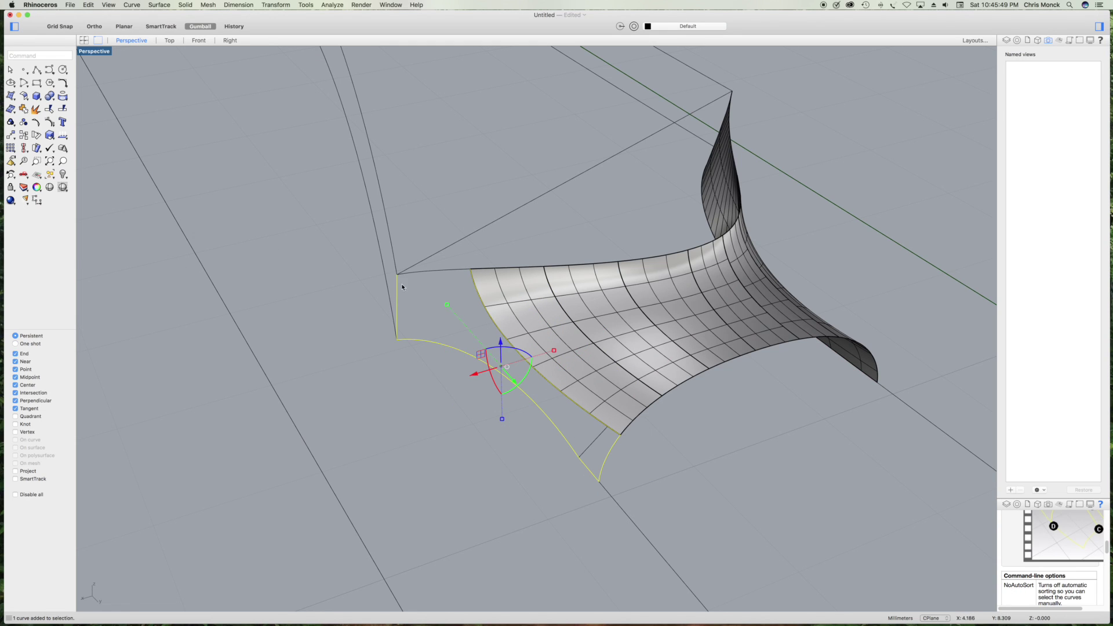
left_click_drag(11, 94, 44, 137)
left_click(251, 413)
left_click(338, 412)
- Show the hidden triangular surface again
right_click_drag(340, 413, 348, 447)
left_click(88, 4)
mouse_move(58, 100)
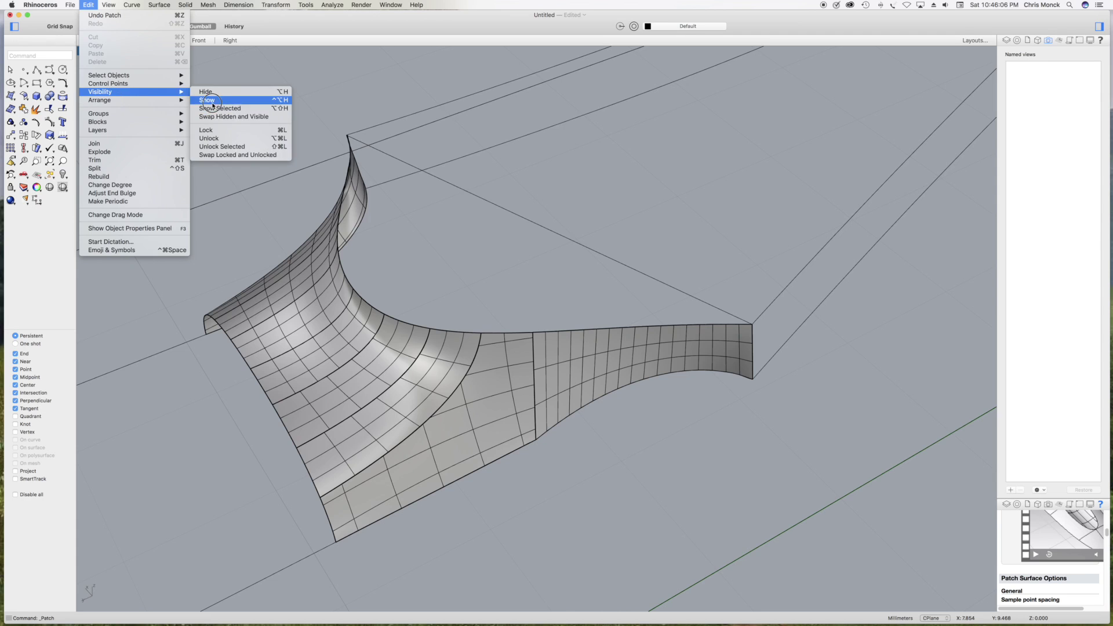
left_click(214, 116)
- Draw two lines connecting the upper and lower outlines at both corners of the headstock's tip
right_click_drag(215, 116, 361, 342)
left_click(36, 70)
left_click(382, 314)
left_click(378, 344)
right_click(378, 344)
right_click_drag(378, 344, 446, 389)
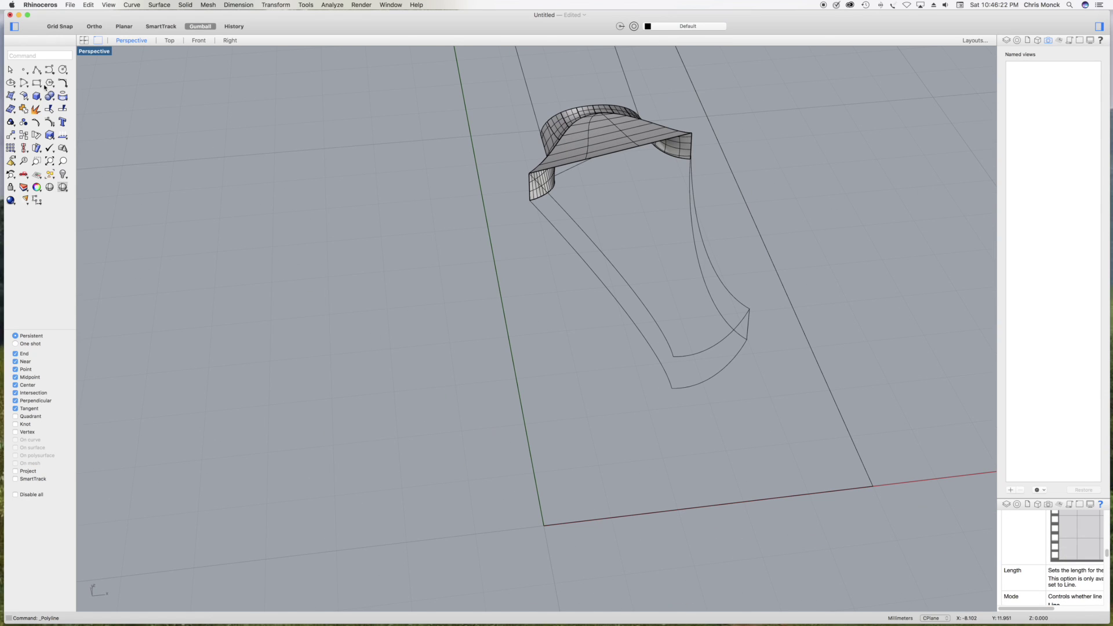
left_click(36, 70)
left_click(675, 378)
left_click(672, 389)
right_click(672, 390)
- Create a curve network surface along the headstock's long side wall between the upper and lower outlines
right_click_drag(676, 390, 476, 204)
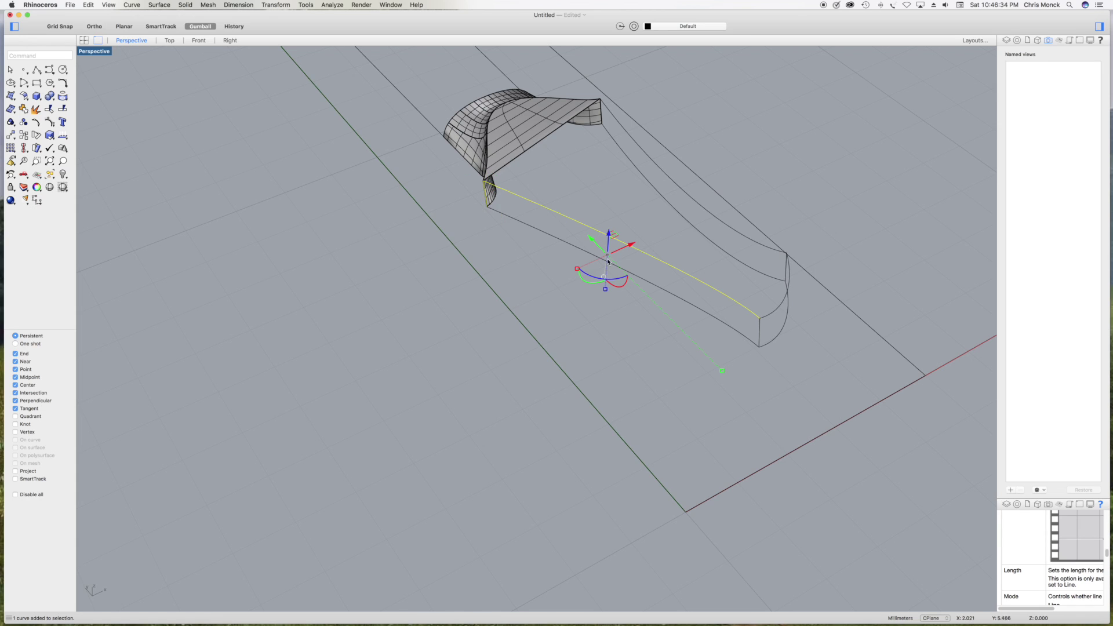
left_click(15, 92)
left_click(55, 114)
left_click(307, 207)
- Create a curve network surface across the curved end of the headstock's tip
right_click_drag(684, 374, 599, 399)
left_click(454, 414)
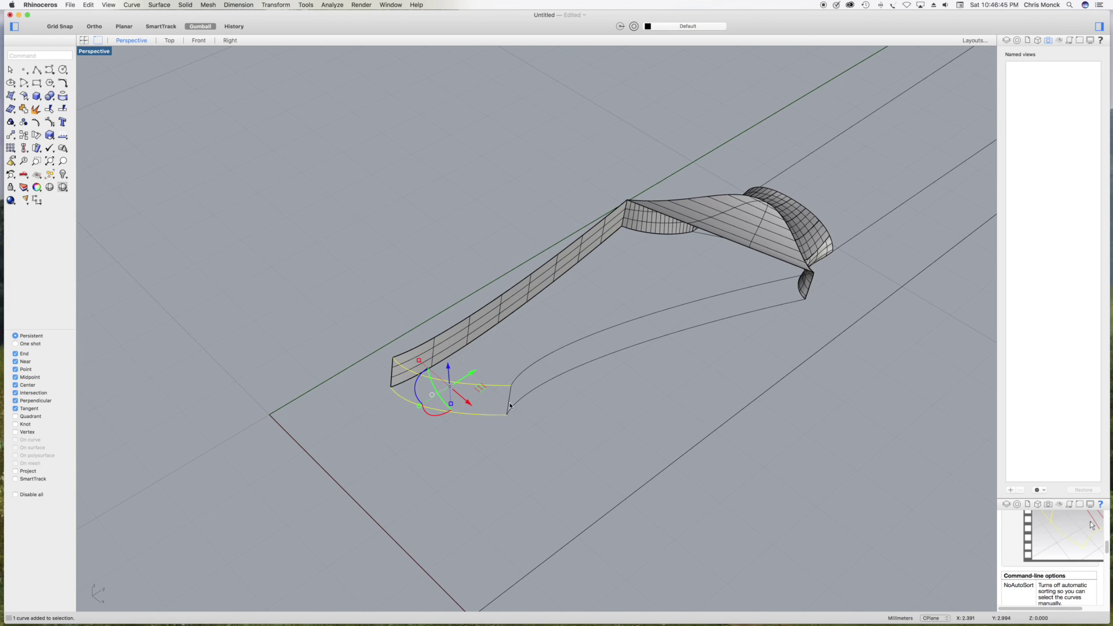
left_click(392, 374)
left_click(13, 95)
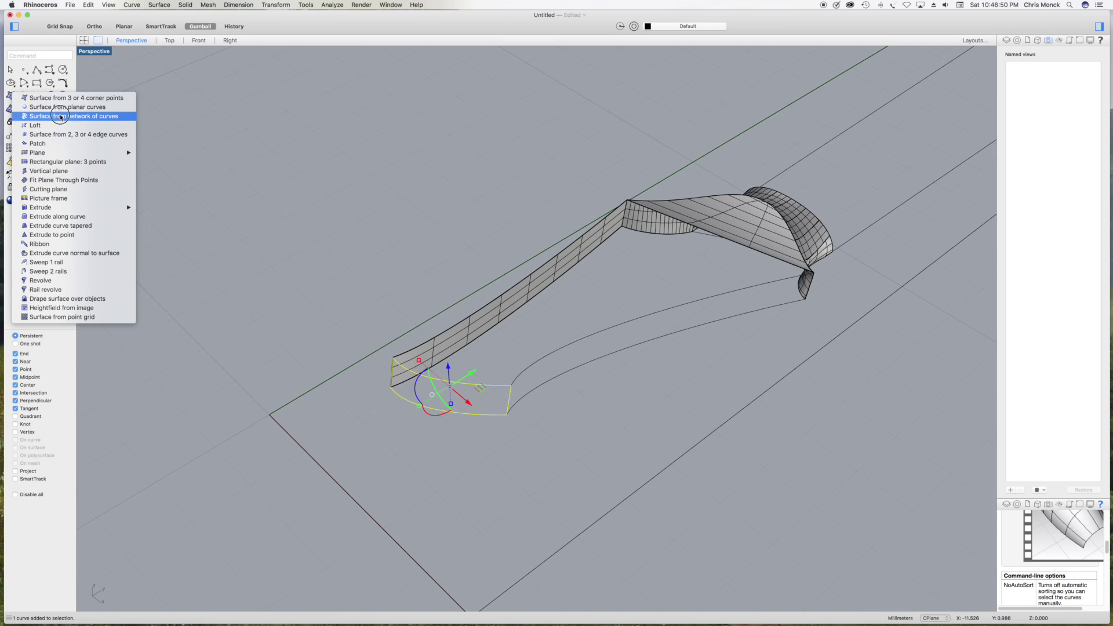
left_click(76, 107)
key("Return")
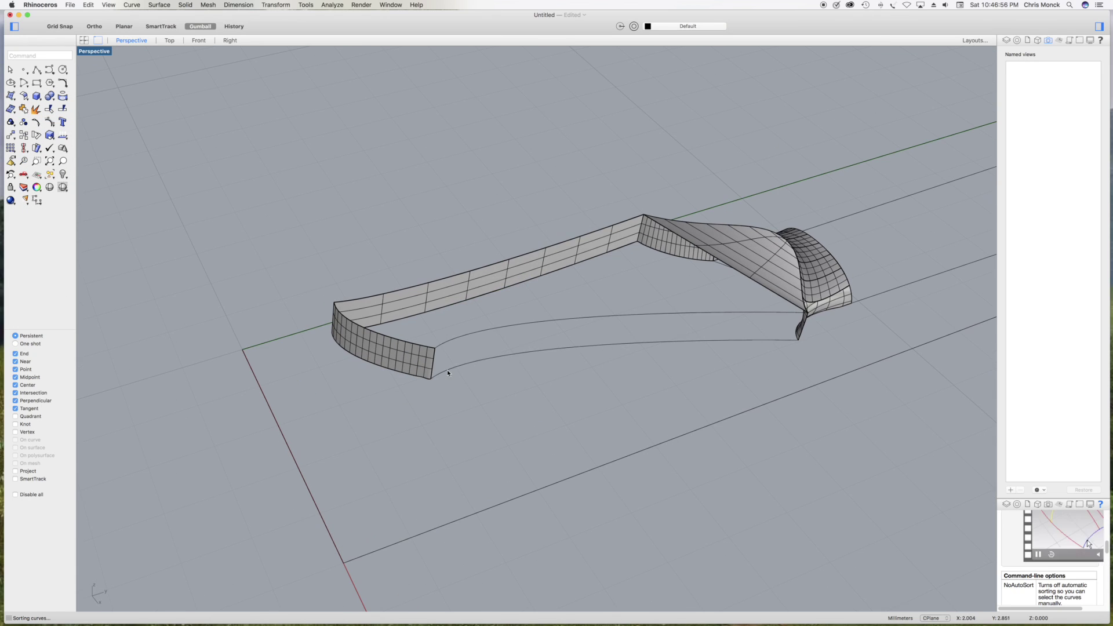
- Create a curve network surface along the headstock's remaining open long side, between its upper and lower outlines
left_click(447, 370)
left_click(465, 375)
left_click(802, 327)
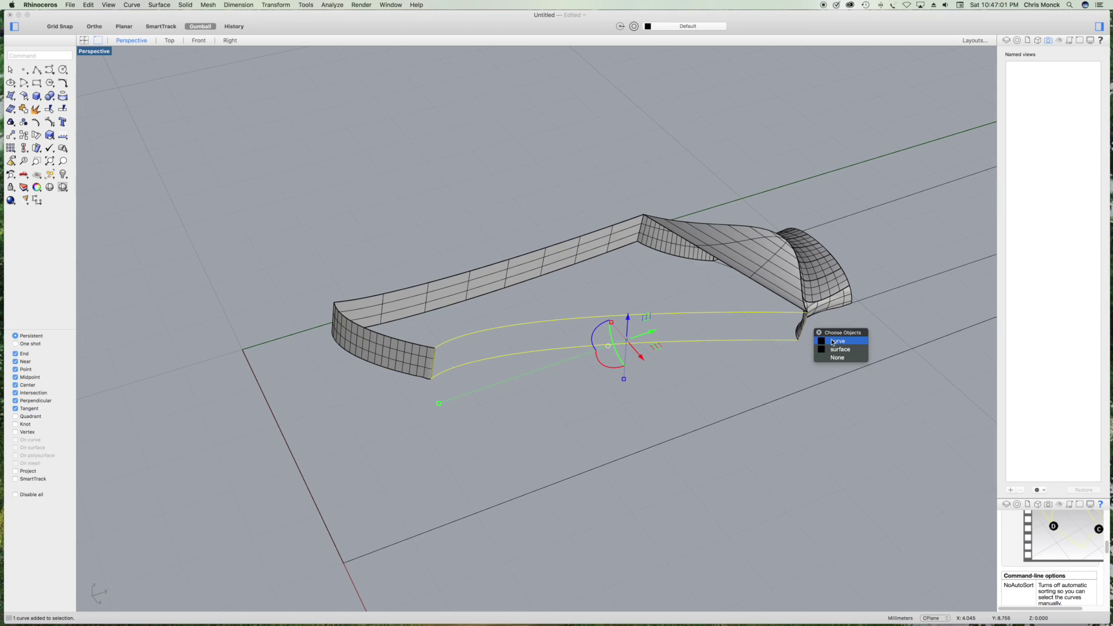
left_click(834, 342)
left_click(13, 97)
left_click(76, 117)
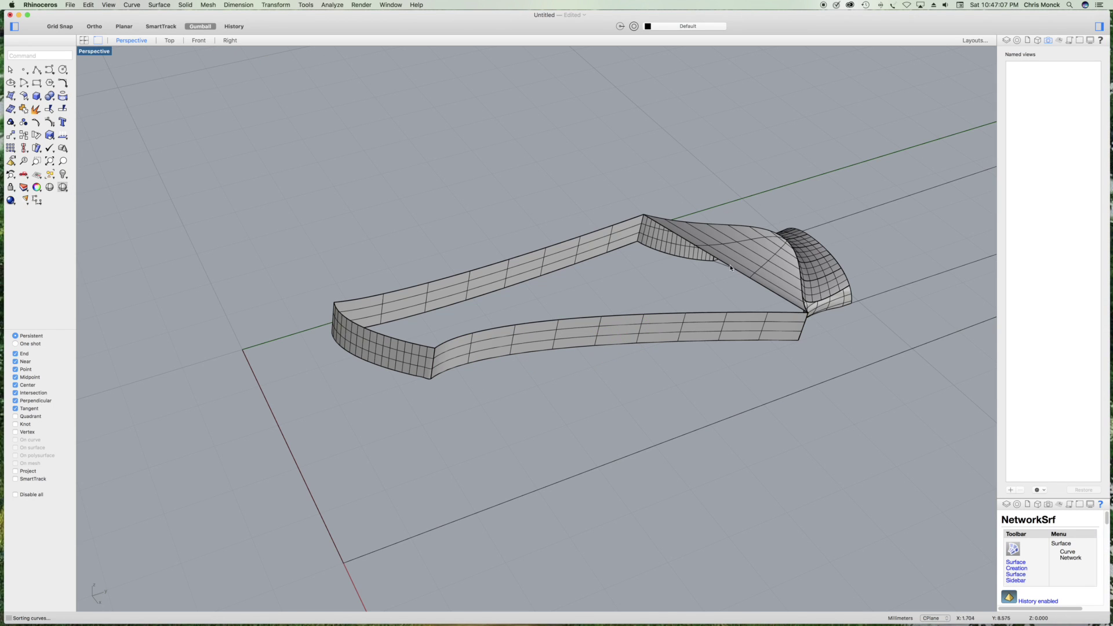
- Create a curve network surface across the headstock's top face from its upper outline curves and the transition edge
left_click(631, 219, "shift")
left_click(655, 234)
left_click(424, 345, "shift")
left_click(451, 357)
left_click(494, 330)
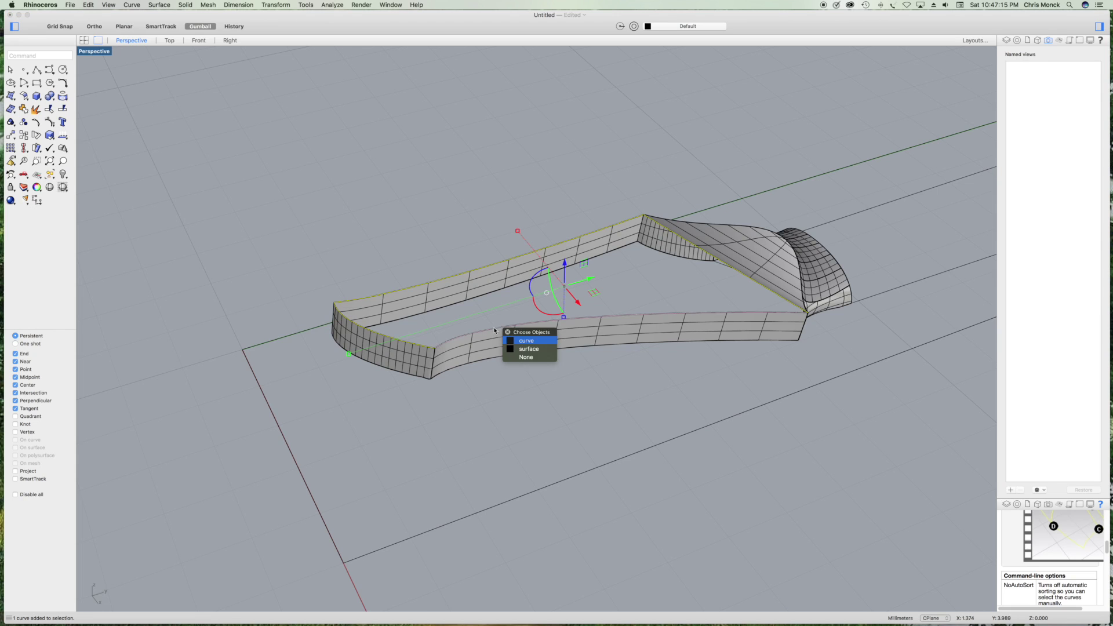
left_click(9, 95)
left_click(39, 116)
left_click(310, 206)
- Select all the curve segments along the transition's arched neck-side end and join them into one curve
right_click_drag(317, 207, 571, 250)
scroll(434, 226, "down", 6)
scroll(549, 278, "up", 16)
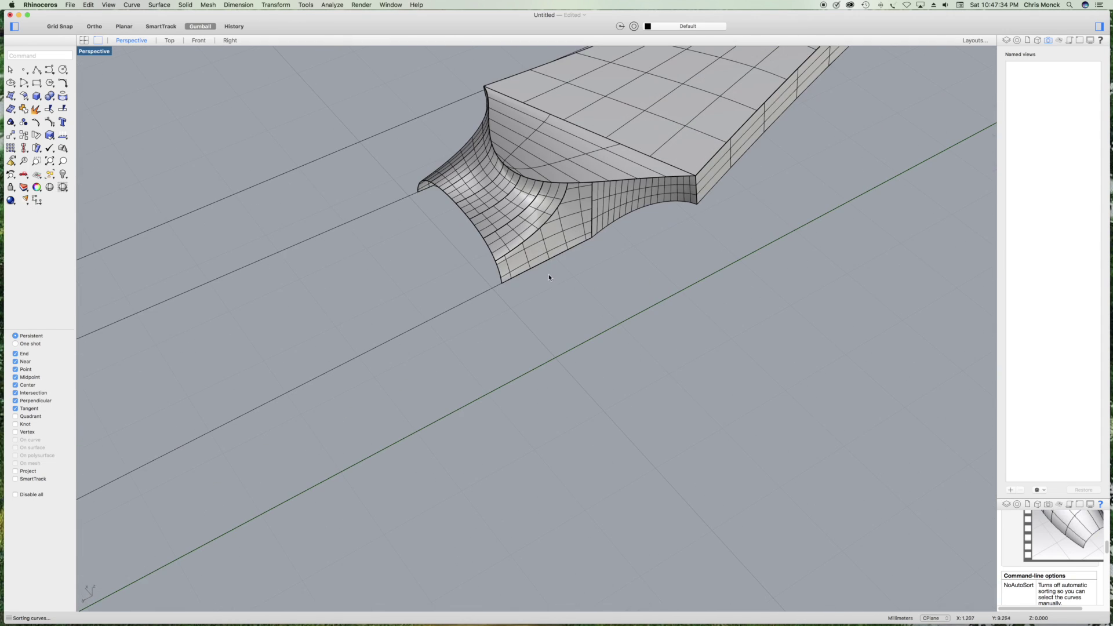
left_click(500, 277)
left_click(519, 286)
left_click(491, 250, "shift")
left_click(511, 259)
left_click(479, 232, "shift")
left_click(506, 249)
left_click(462, 211)
left_click(483, 226)
scroll(474, 225, "up", 8)
left_click(476, 227, "shift")
left_click(497, 242)
left_click(510, 275)
left_click(525, 290)
left_click(535, 335)
left_click(545, 354)
right_click_drag(406, 191, 399, 218)
left_click(329, 271, "shift")
left_click(354, 286)
left_click(263, 307)
left_click(280, 320)
left_click(226, 347)
left_click(245, 360)
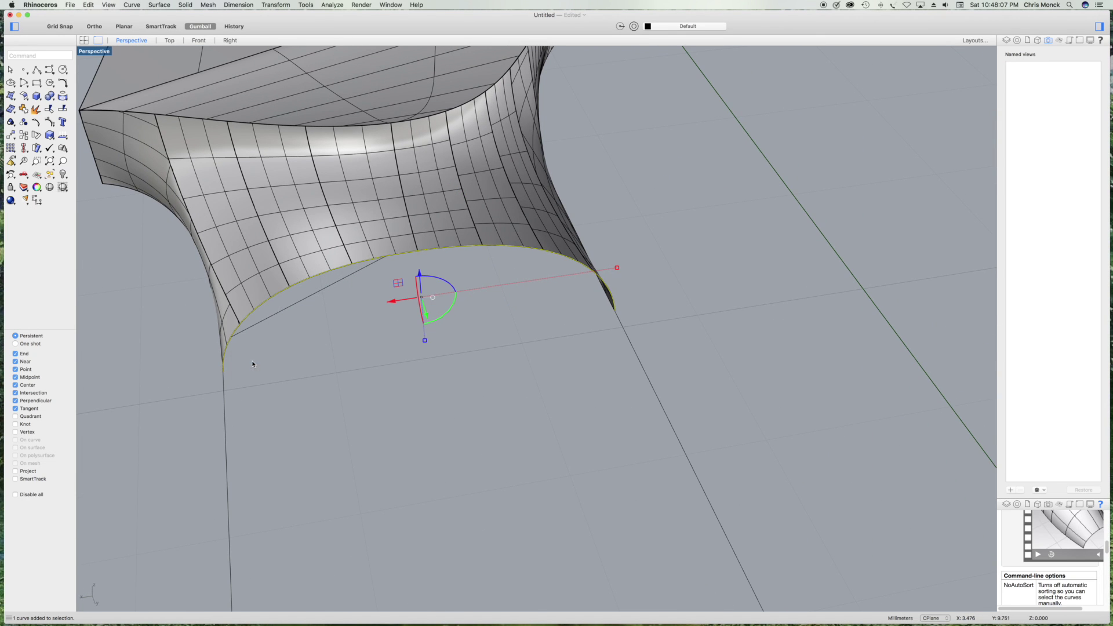
key("super+j")
- Draw a straight line from one end of the transition's arch to the matching end of the heel-side arch
scroll(253, 364, "down", 10)
right_click_drag(357, 480, 558, 333, "shift")
scroll(467, 408, "down", 5)
left_click(558, 333)
left_click(37, 70)
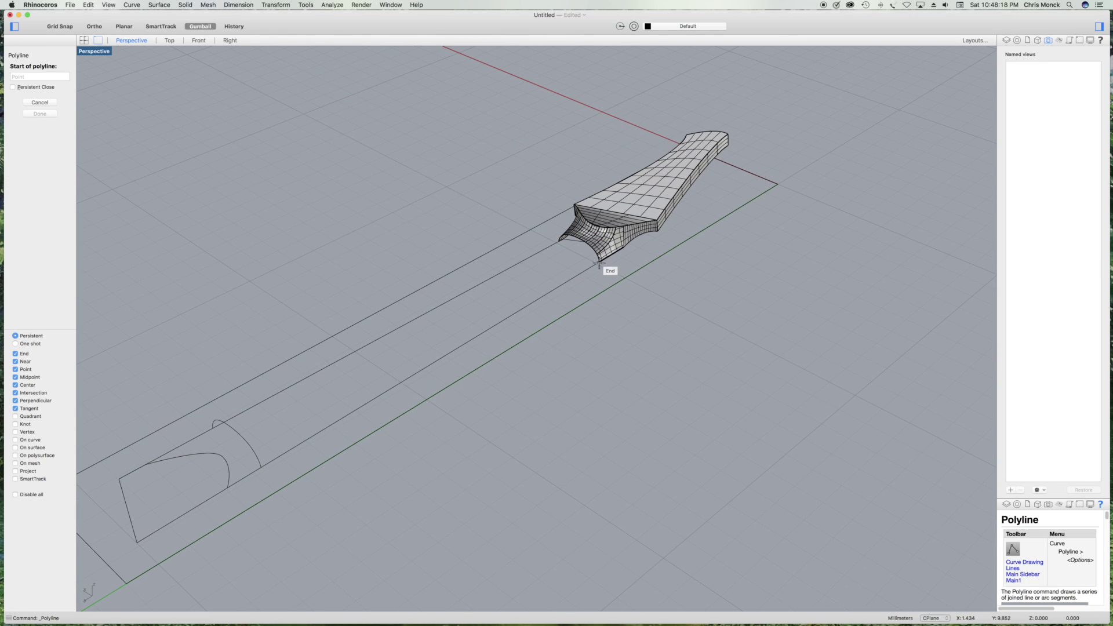
left_click(599, 265)
left_click(262, 468)
key("Return")
- Draw a second straight line between the other ends of the heel-side arch and the transition's arch
key("Return")
left_click(213, 429)
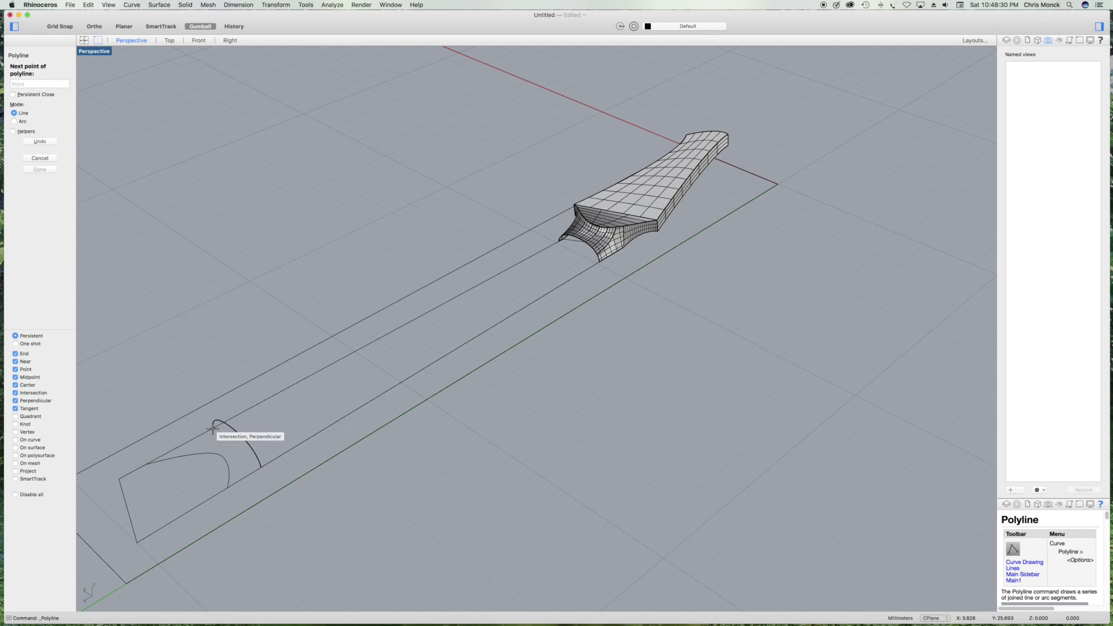
scroll(559, 247, "up", 5)
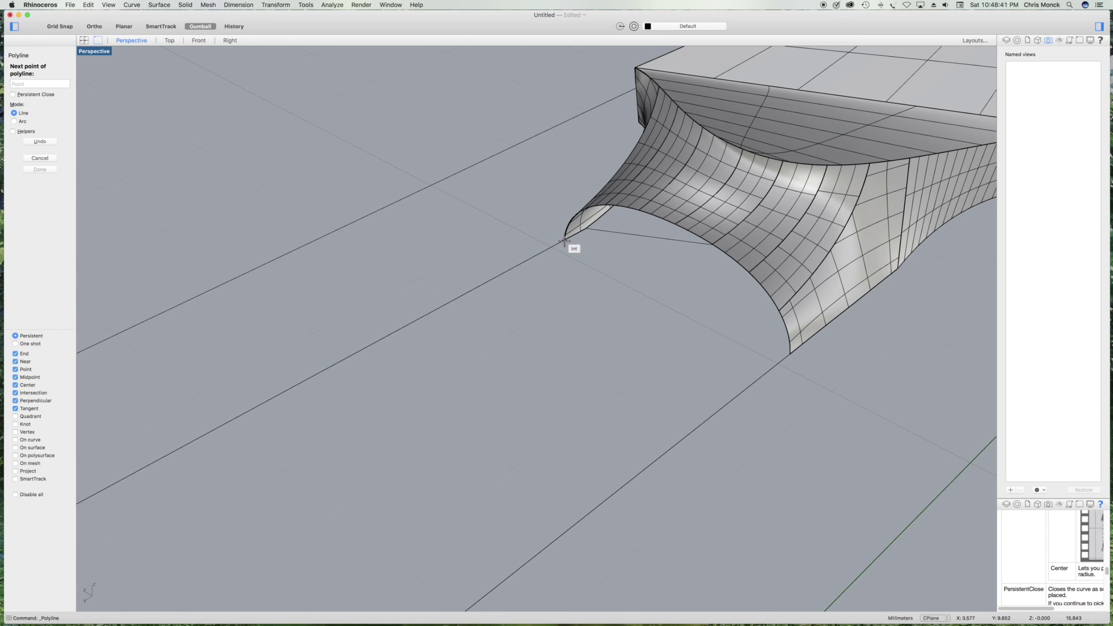
left_click(564, 243)
key("Return")
- Create a curve network surface for the neck shaft from the two end arches and the two long side lines
scroll(565, 243, "down", 5)
left_click(591, 248)
left_click(612, 261)
left_click(574, 298, "shift")
left_click(597, 311)
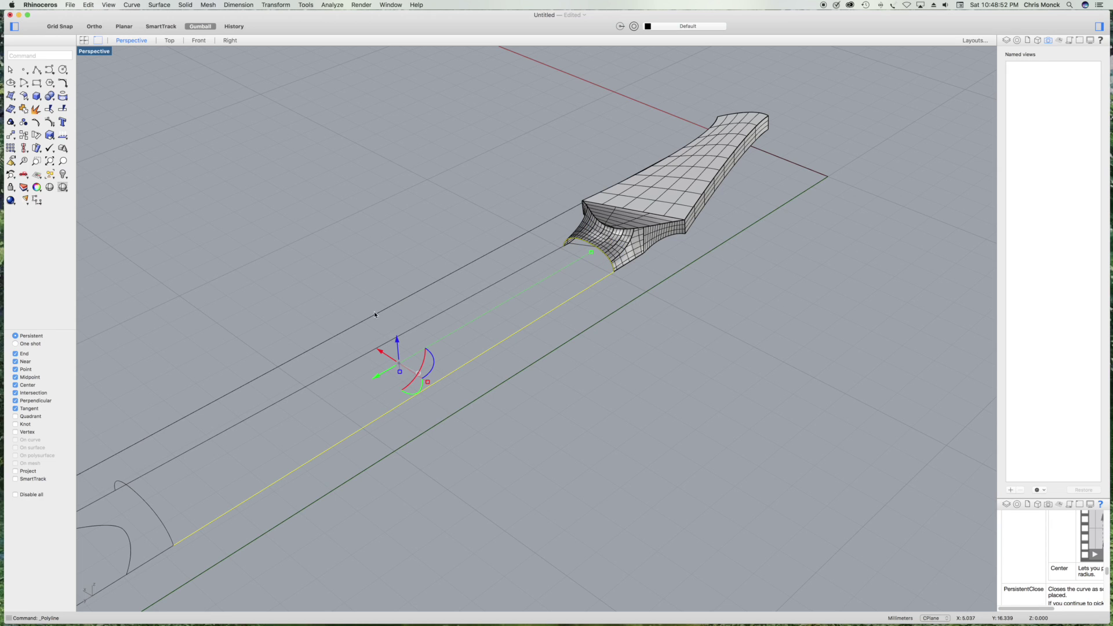
left_click(327, 379, "shift")
left_click(360, 388)
left_click(13, 97)
left_click(63, 116)
left_click(310, 207)
- Copy the closed heel outline upward by 1 in the Z direction
right_click_drag(568, 371, 726, 294)
left_click(464, 316)
left_click(393, 321)
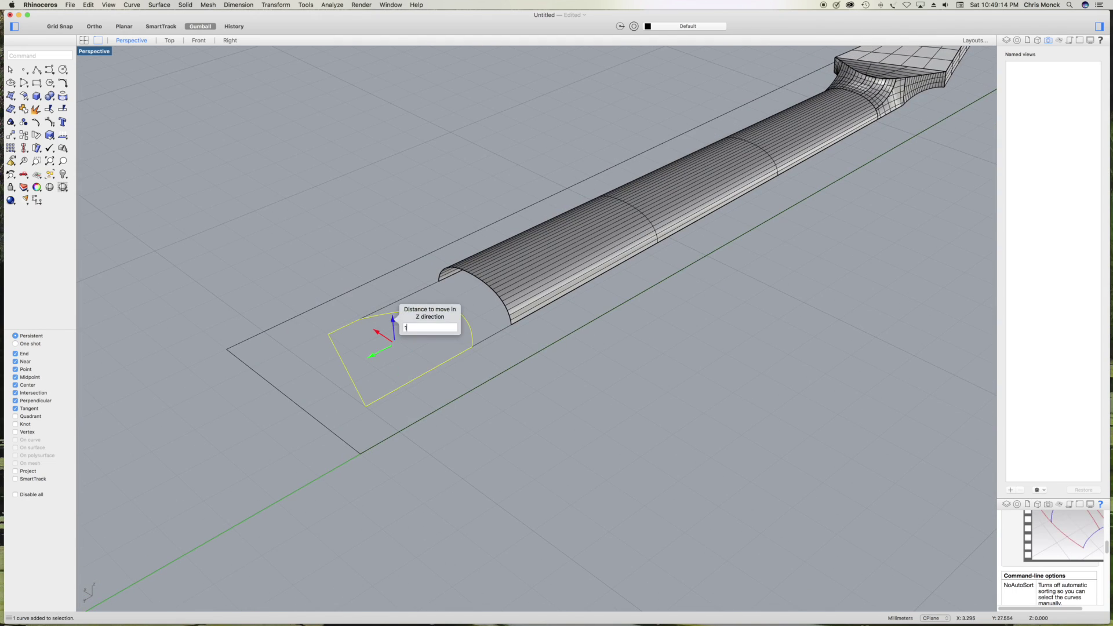
type("1")
key("Return")
- Draw vertical lines connecting the lower and upper heel outlines at both corners of the heel's far end
right_click_drag(431, 453, 442, 444)
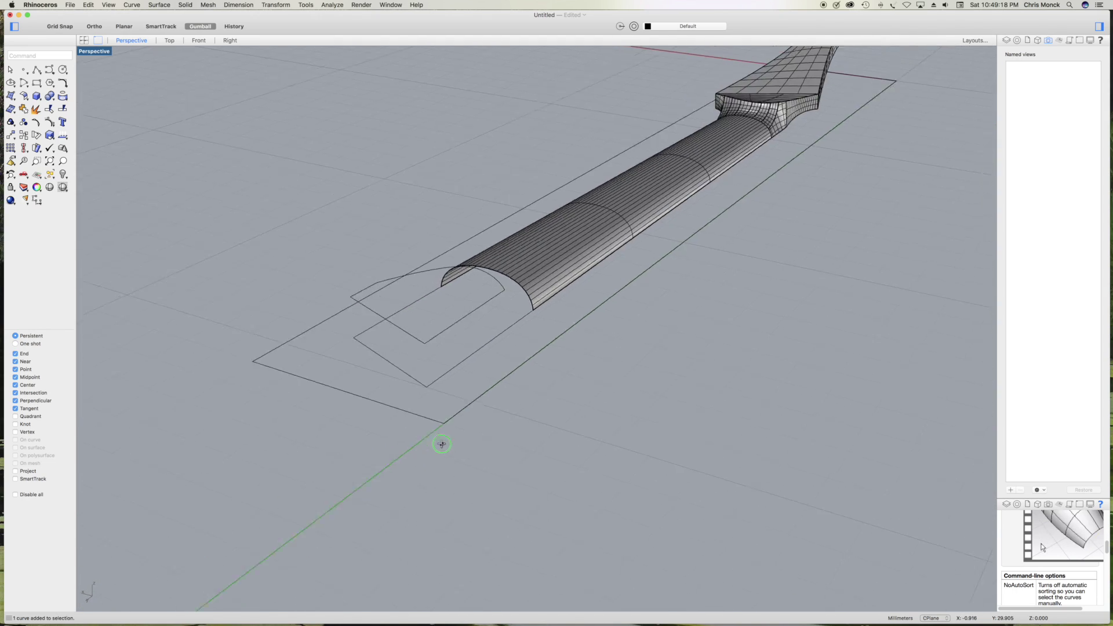
left_click(36, 70)
left_click(424, 344)
left_click(427, 387)
key("Return")
right_click_drag(351, 415, 580, 413)
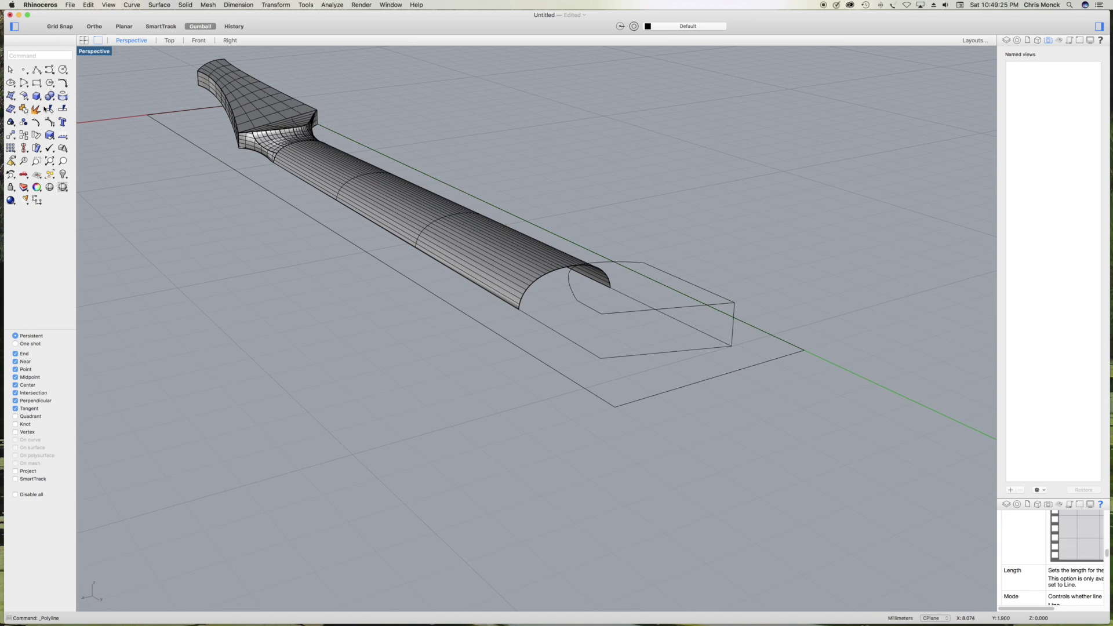
left_click(601, 314)
left_click(600, 358)
key("Return")
- Hide the neck shaft surface
mouse_move(575, 371)
right_mouse_down()
mouse_move(582, 385)
mouse_move(571, 388)
right_mouse_up()
left_click(531, 298)
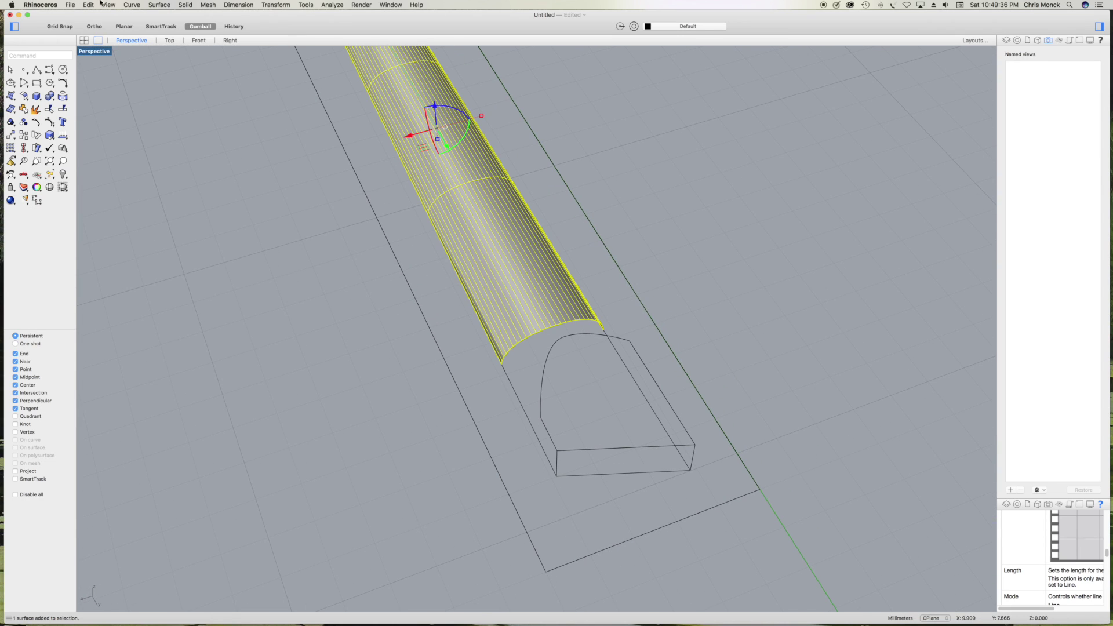
left_click(104, 5)
mouse_move(88, 4)
mouse_move(145, 91)
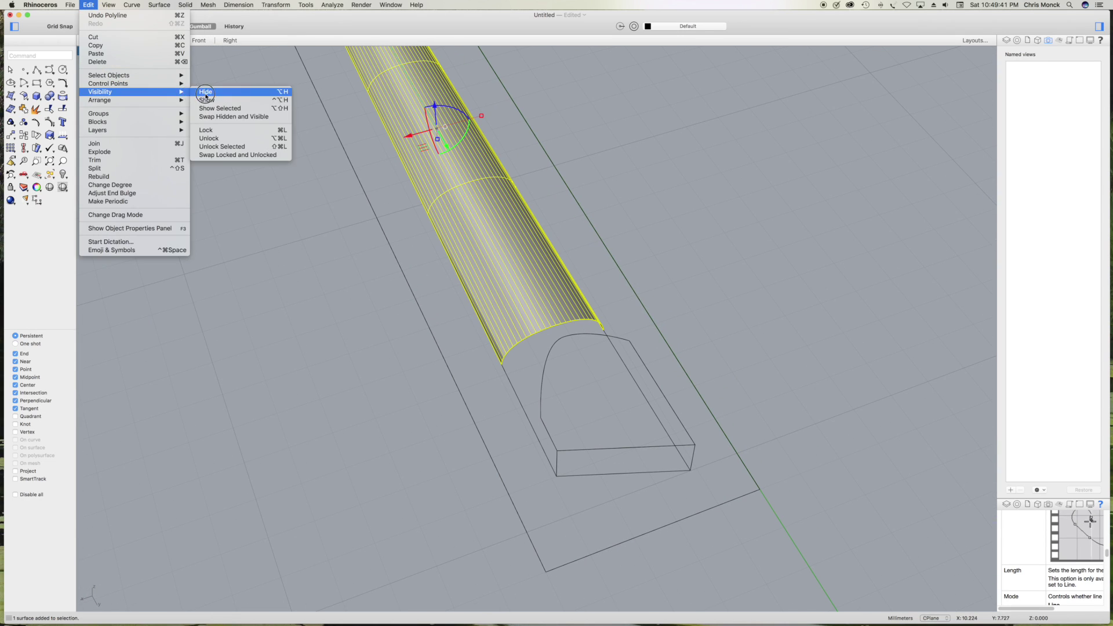
left_click(206, 93)
- Explode the arch at the heel end of the neck and split one of its halves at the middle
right_click_drag(450, 397, 545, 335)
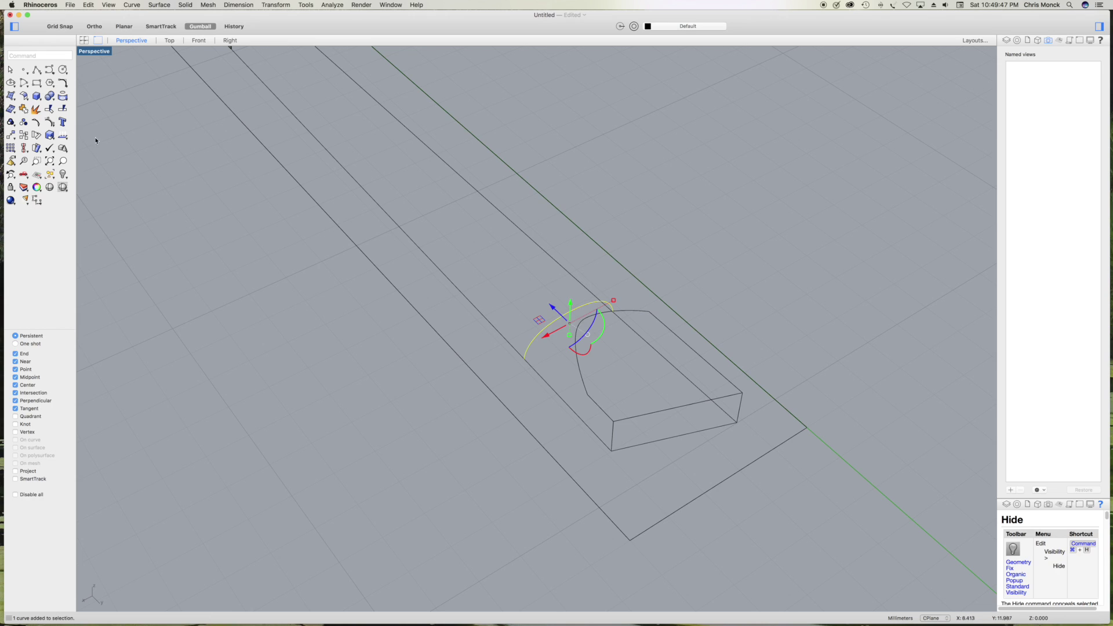
left_click(35, 109)
scroll(542, 328, "up", 3)
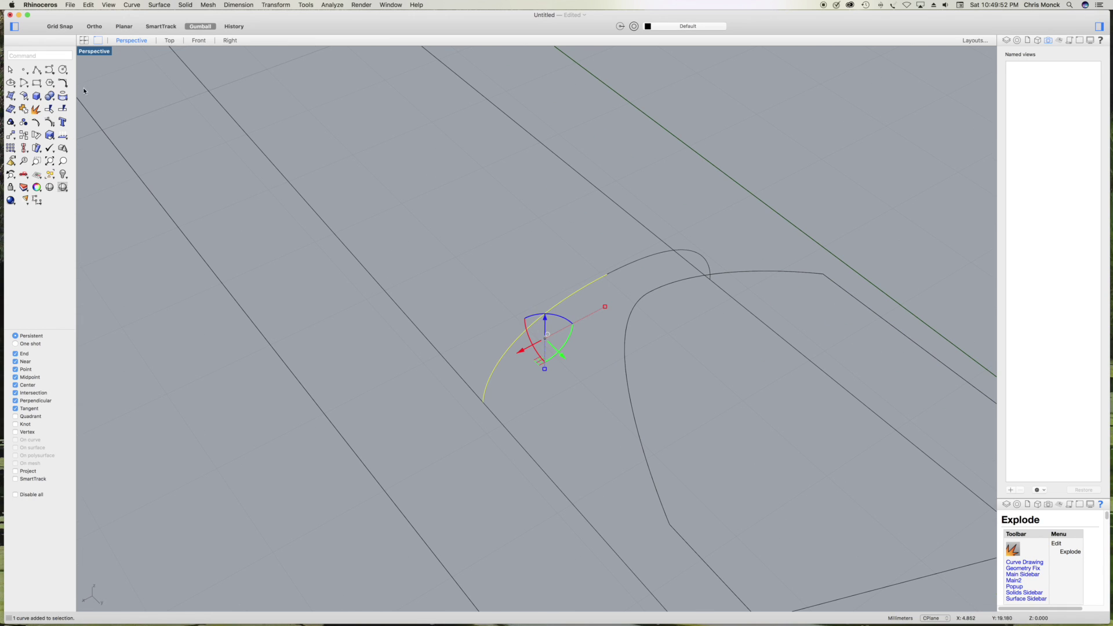
left_click(62, 109)
left_click(51, 95)
left_click(530, 327)
key("Return")
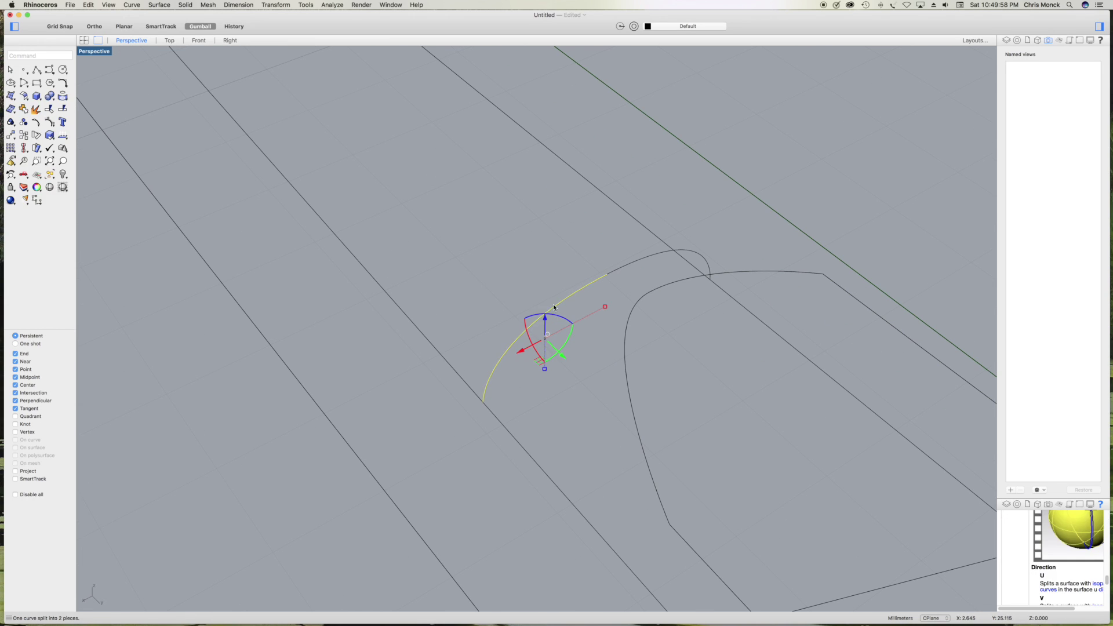
- Split both pieces of that arch half at their middles so the half consists of four segments
left_click(62, 109)
left_click(47, 97)
left_click(568, 297)
key("Return")
left_click(505, 355)
left_click(63, 109)
left_click(49, 96)
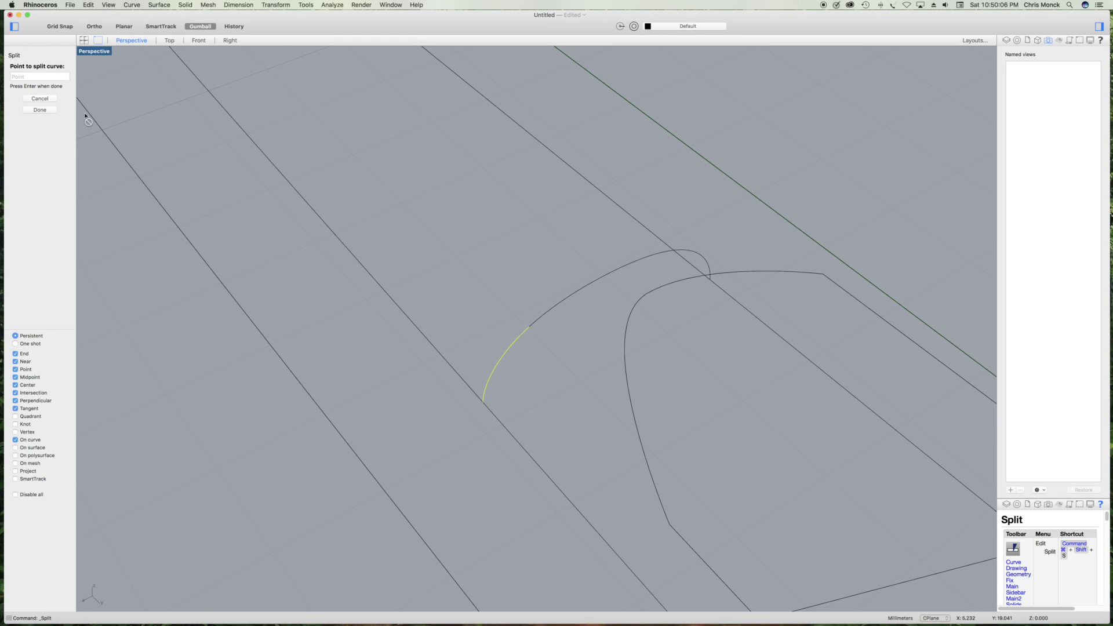
left_click(498, 365)
key("Return")
- Split the other half of the heel-side arch at its middle
right_click_drag(647, 365, 94, 77)
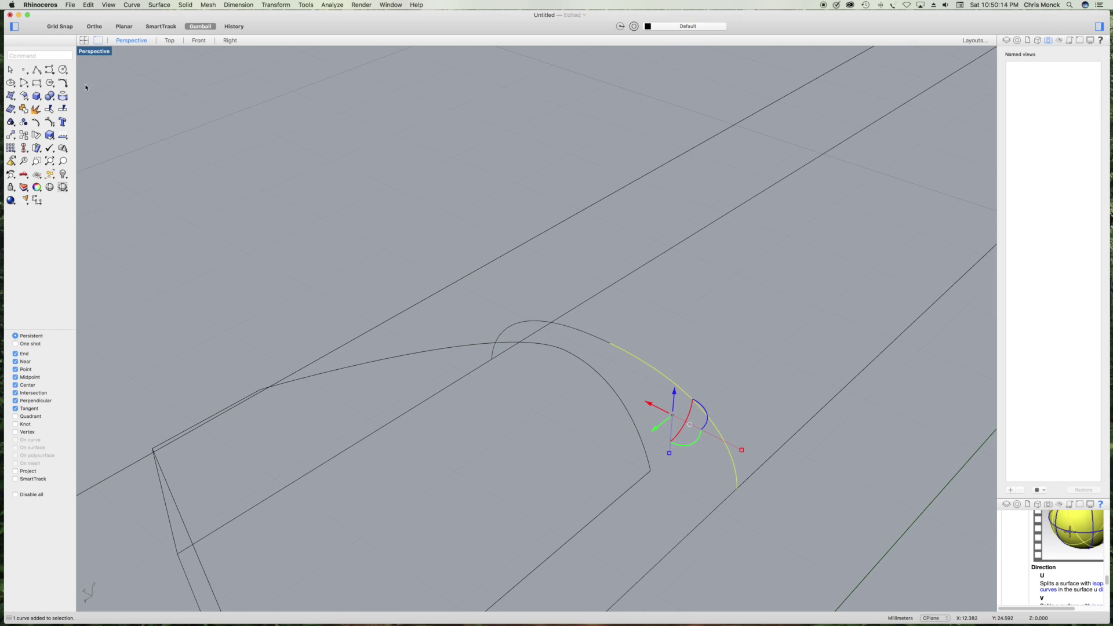
right_click_drag(538, 503, 477, 443, "shift")
left_click(63, 109)
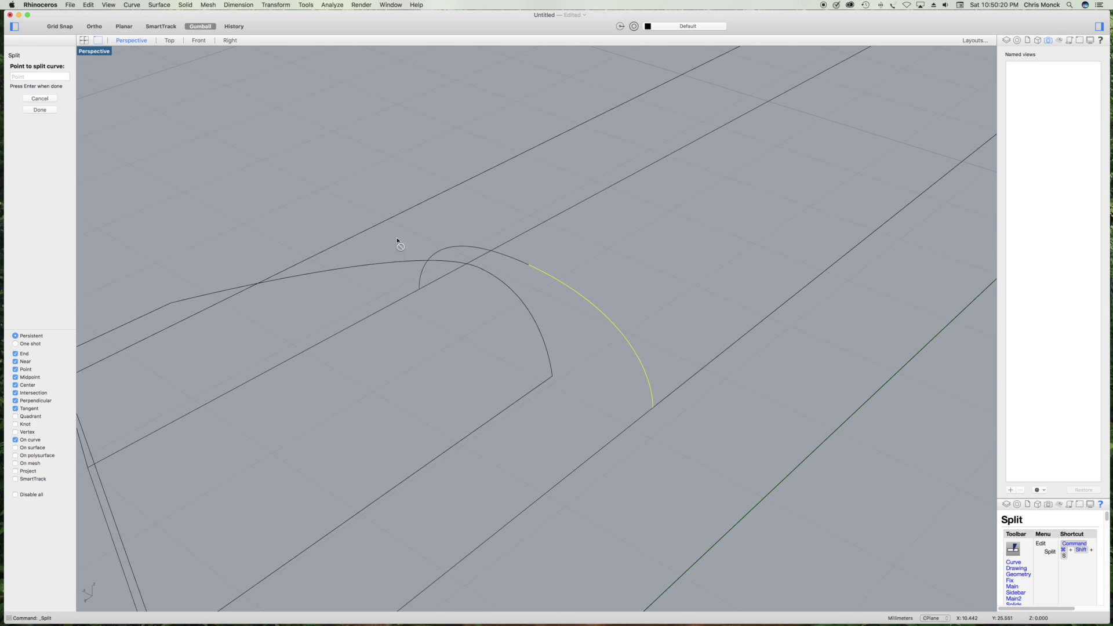
left_click(608, 318)
key("Return")
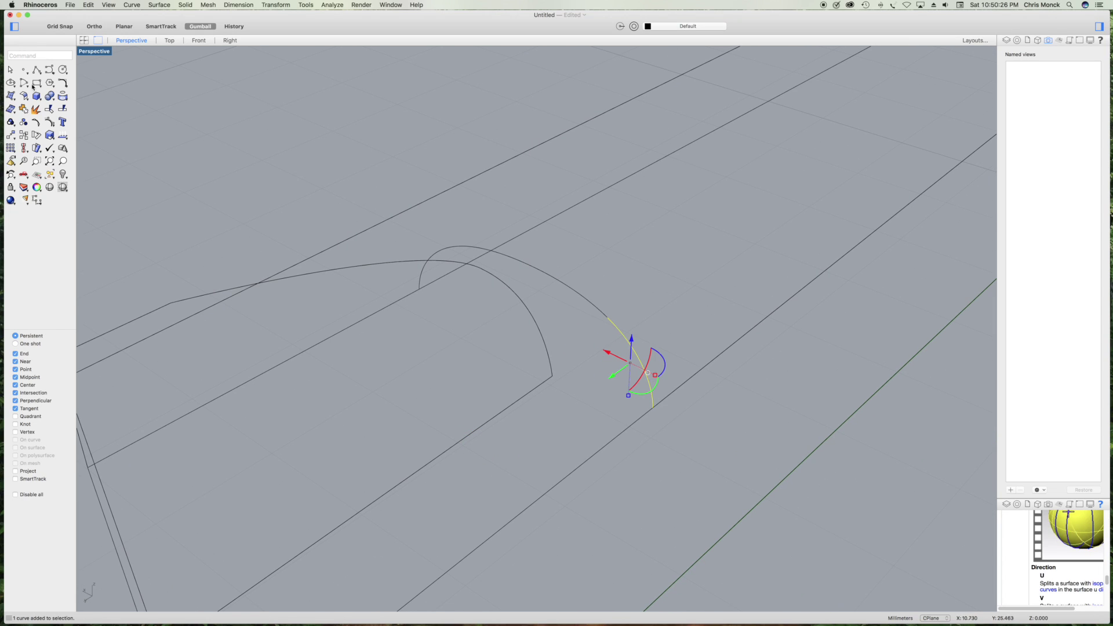
- Split the two new pieces of the second arch half at their middles
left_click(62, 109)
left_click(640, 360)
key("Return")
left_click(579, 296)
left_click(62, 108)
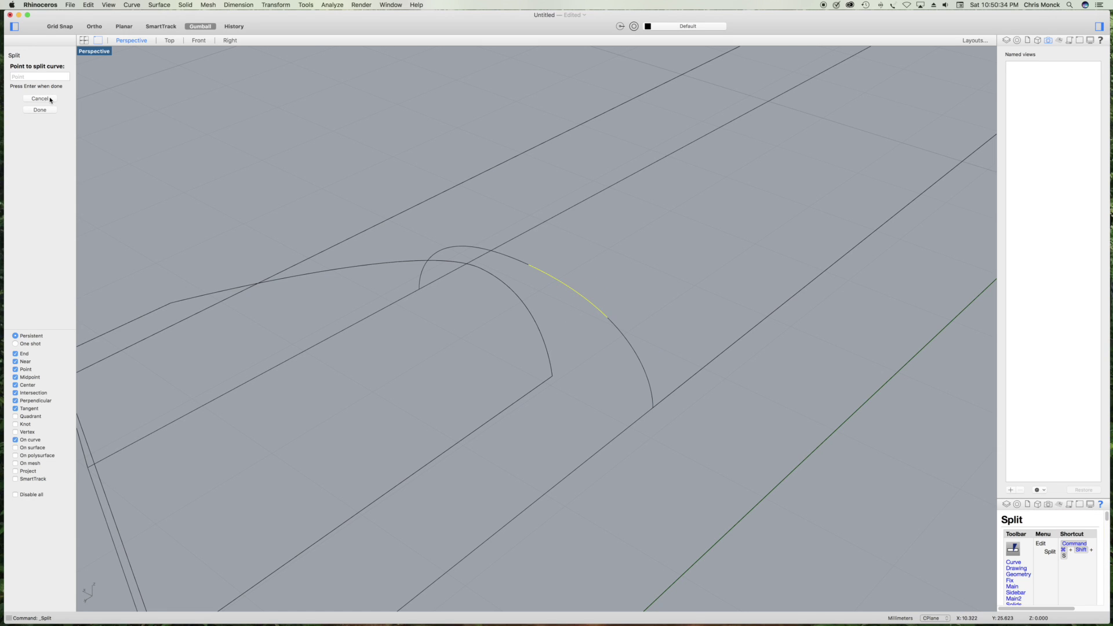
left_click(568, 286)
key("Return")
- Draw a three-point control point curve from the upper heel outline's corner down to the near end of the arch
left_click(580, 385)
right_click_drag(579, 385, 555, 382)
left_click(29, 69)
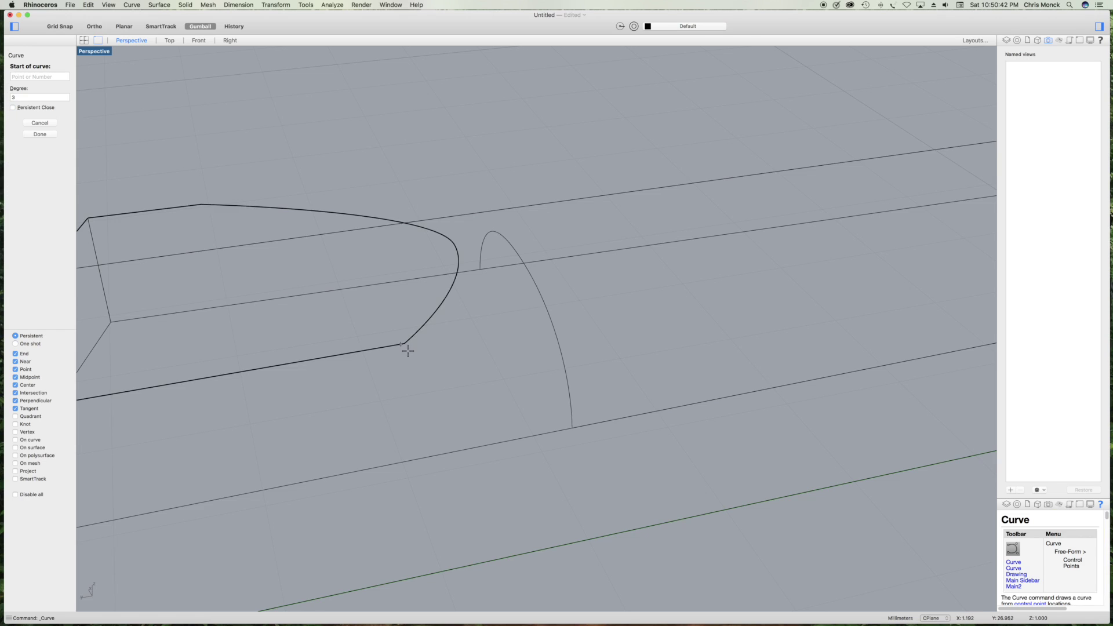
left_click(405, 345)
left_click(462, 398)
left_click(573, 428)
key("Return")
- Turn on the transition curve's control points and move its middle point toward the heel in the Right view
left_click(522, 411)
right_click(500, 331)
left_click(523, 367)
left_click(462, 400)
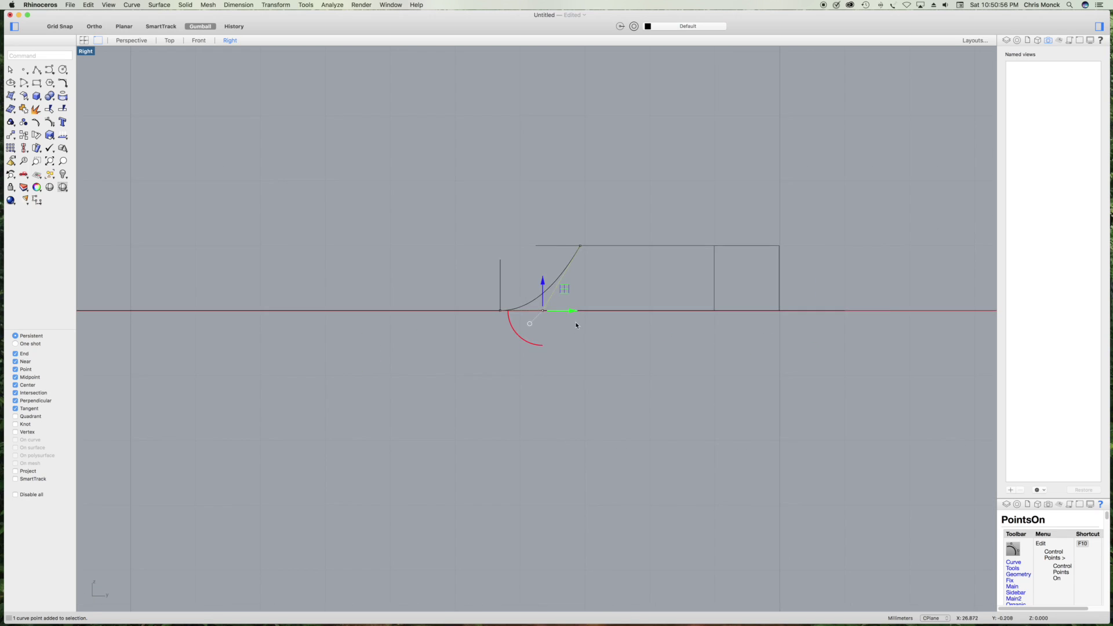
scroll(510, 313, "up", 5)
left_click_drag(508, 316, 631, 326)
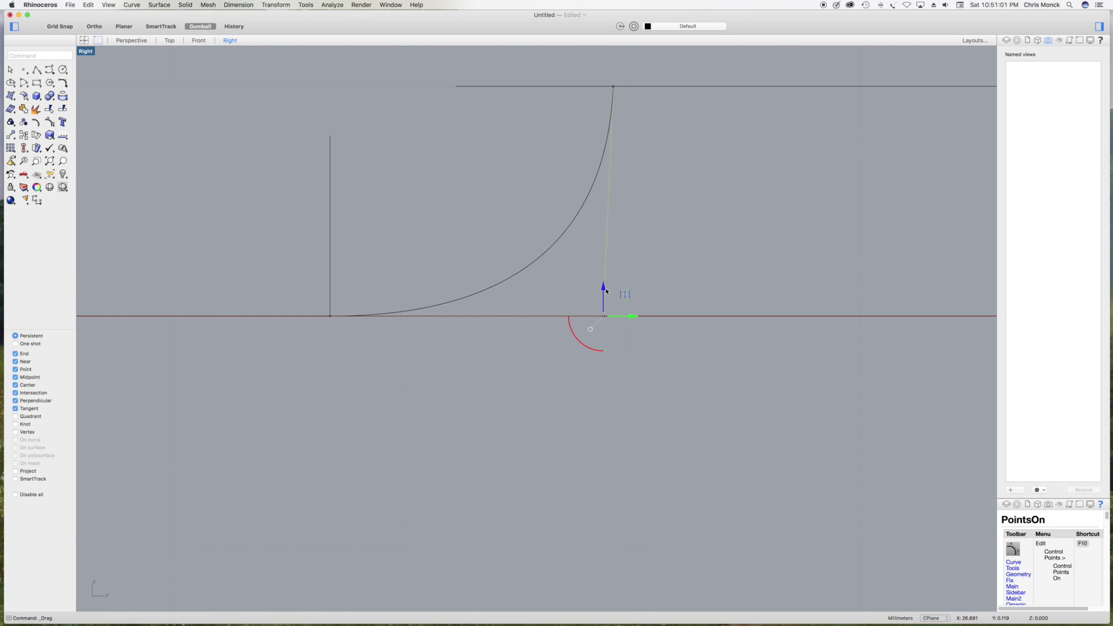
left_click_drag(635, 316, 640, 320)
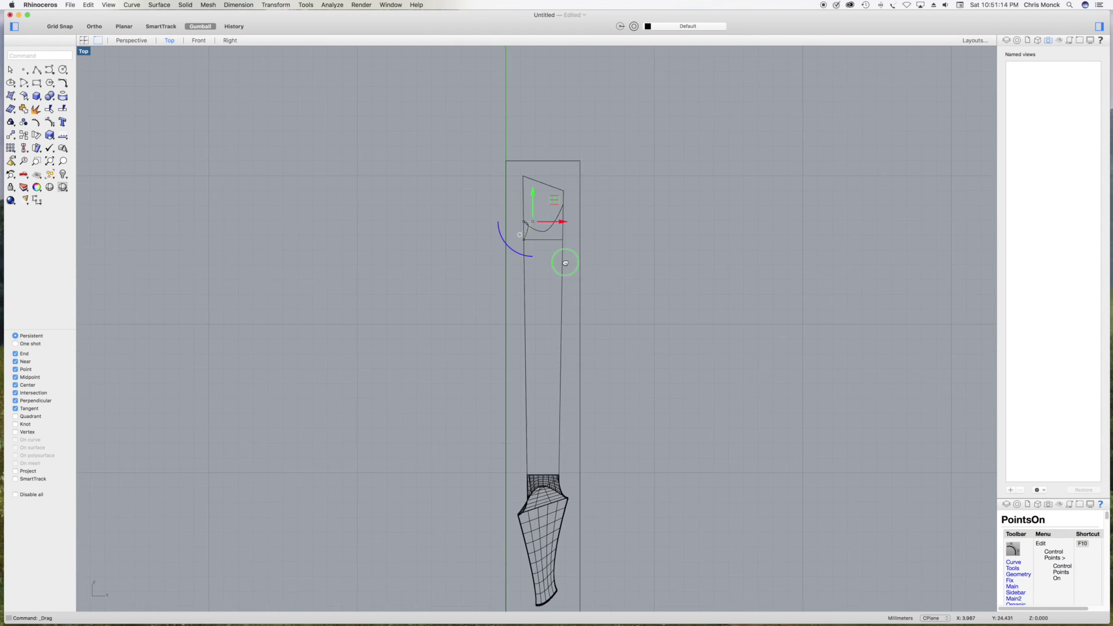
- Align the curve's middle control point with the neck's side line in the Top view and turn the control points off
scroll(565, 263, "up", 10)
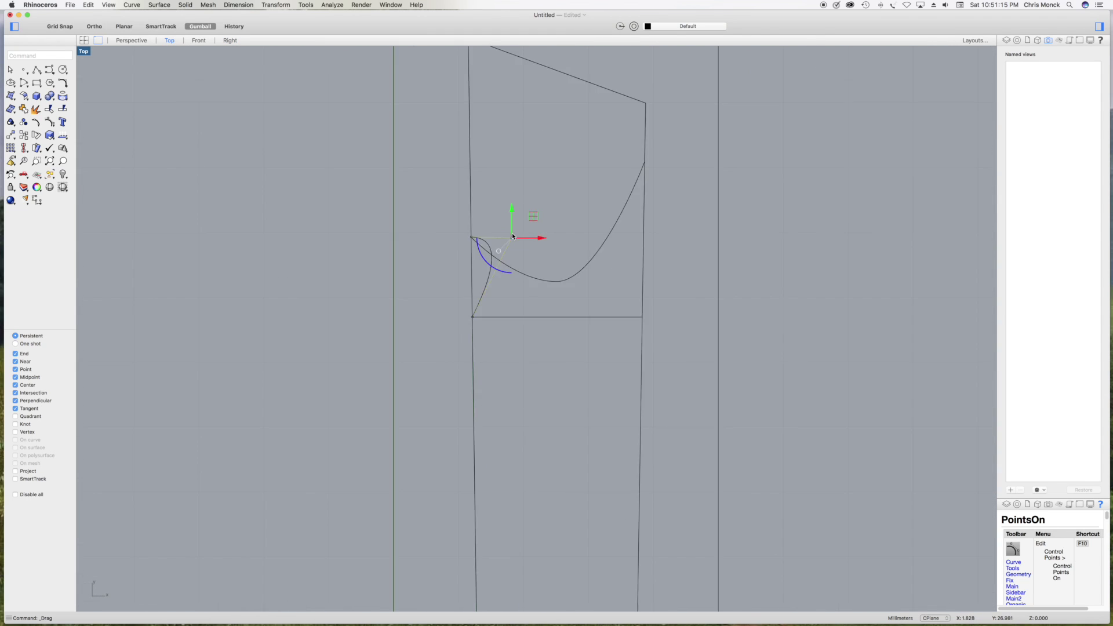
left_click_drag(532, 249, 405, 256)
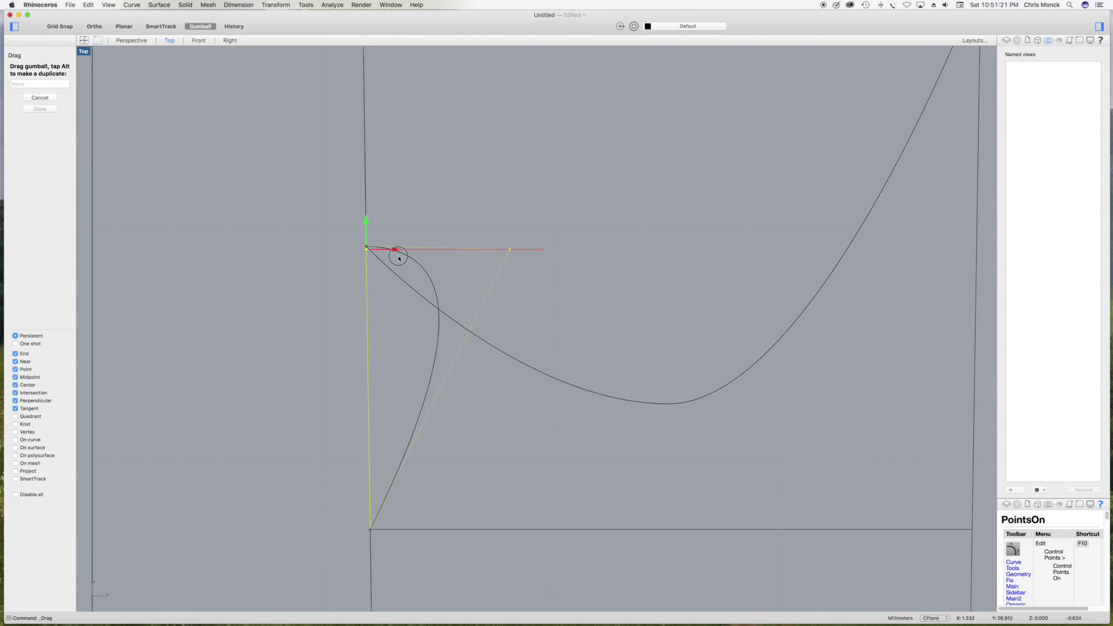
scroll(399, 259, "up", 10)
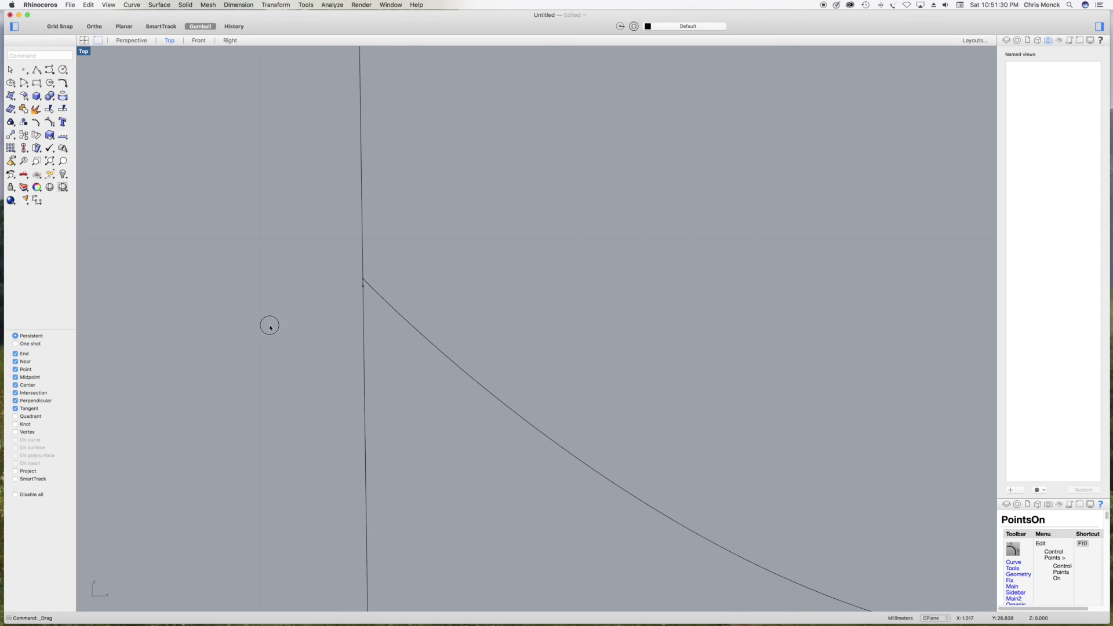
right_click(269, 326)
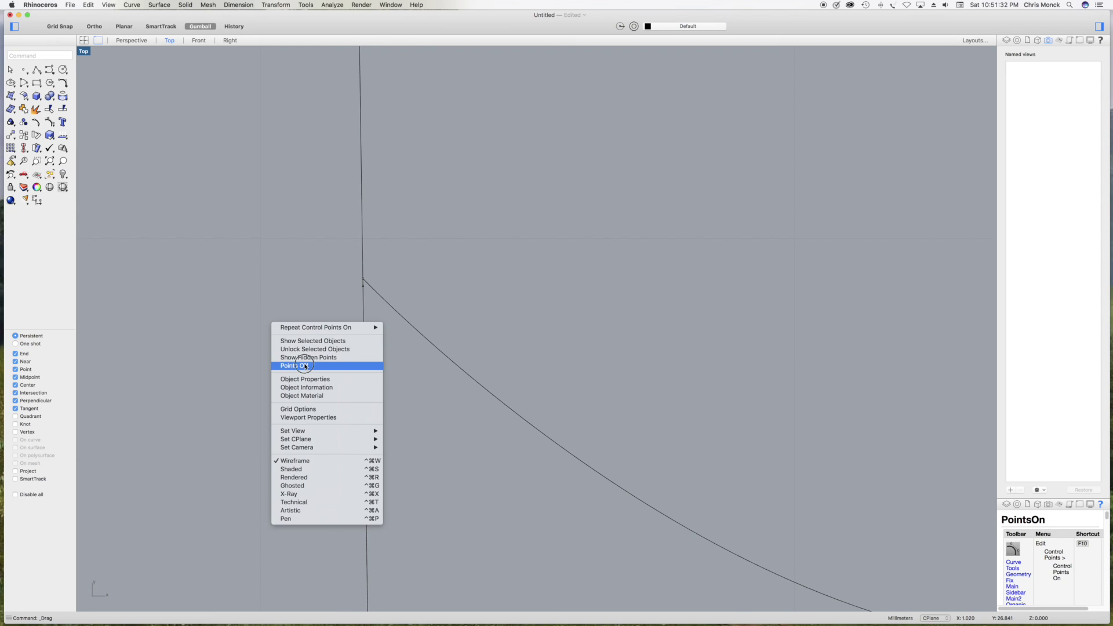
left_click(323, 378)
- Draw a matching control point curve between the upper heel outline and the arch on the opposite side of the neck
left_click(142, 42)
right_click_drag(467, 350, 405, 267)
left_click(50, 70)
left_click(635, 269)
left_click(558, 353)
left_click(412, 453)
key("Return")
- Turn on the second transition curve's control points and shift its middle point toward the heel in the Right view
left_click(539, 362)
right_click(578, 358)
left_click(607, 396)
left_click(229, 40)
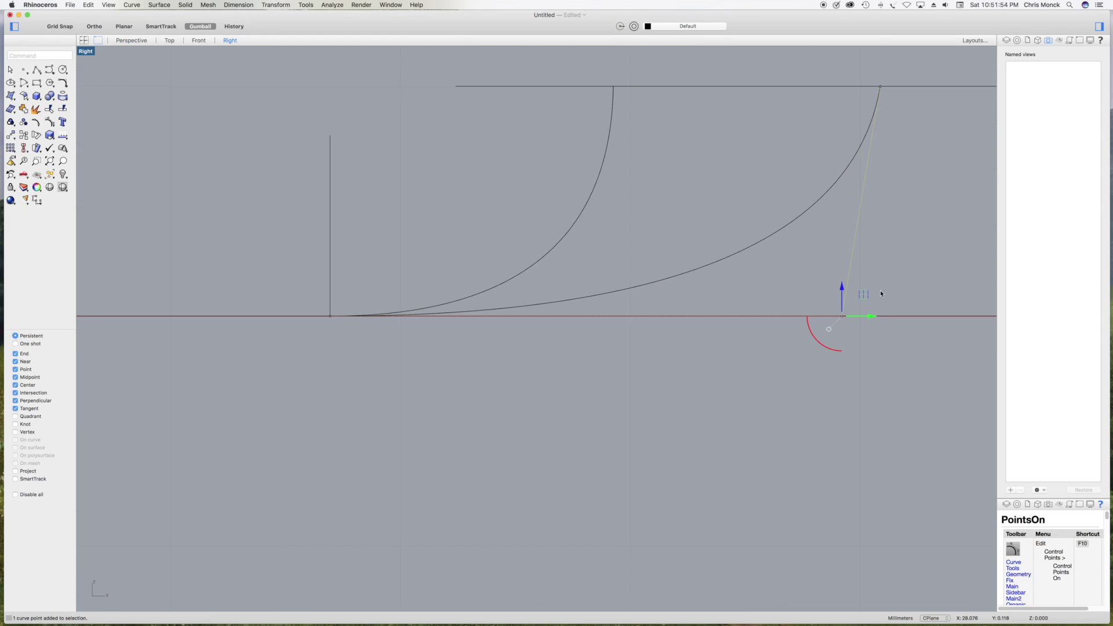
right_click_drag(879, 325, 598, 388)
left_click_drag(592, 380, 627, 380)
- Align the second curve's middle control point with the neck's other side line in the Top view and turn the points off
left_click(175, 41)
left_click_drag(557, 249, 586, 247)
scroll(596, 249, "up", 10)
scroll(597, 256, "down", 5)
key("F11")
- Explode the upper heel outline into separate curves in the Perspective view
left_click(140, 42)
right_click_drag(558, 432, 472, 445)
left_click(546, 277)
left_click(36, 109)
key("Escape")
- Split the longer curved half of the upper heel outline at its midpoint in the Perspective view
right_click_drag(511, 186, 581, 249)
left_click(717, 234)
left_click(687, 307)
right_click_drag(687, 307, 610, 288)
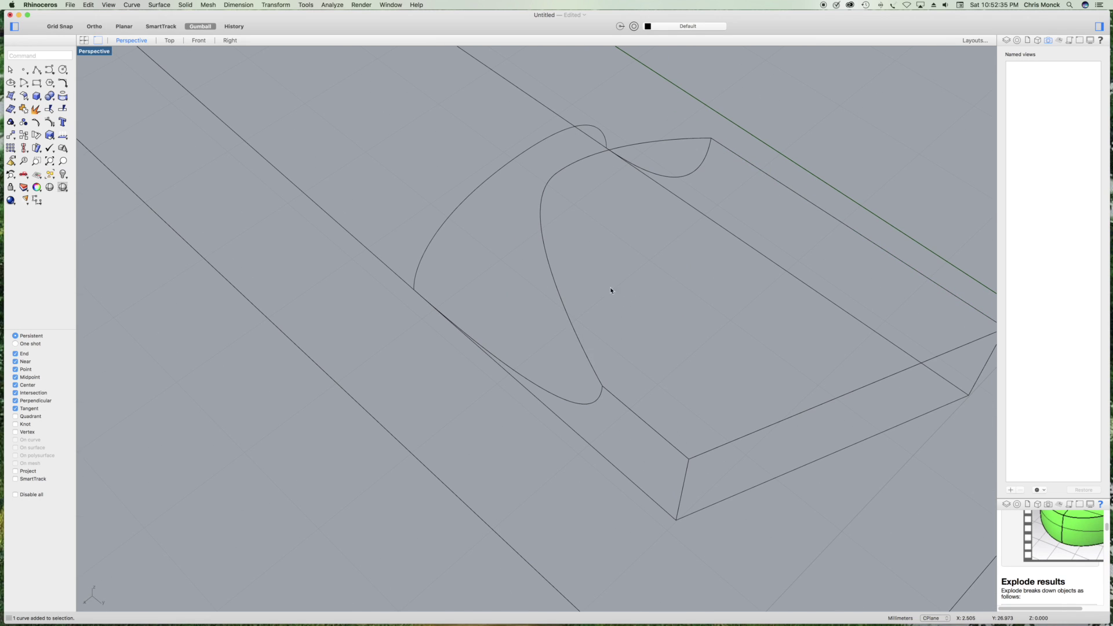
left_click(64, 109)
left_click(552, 273)
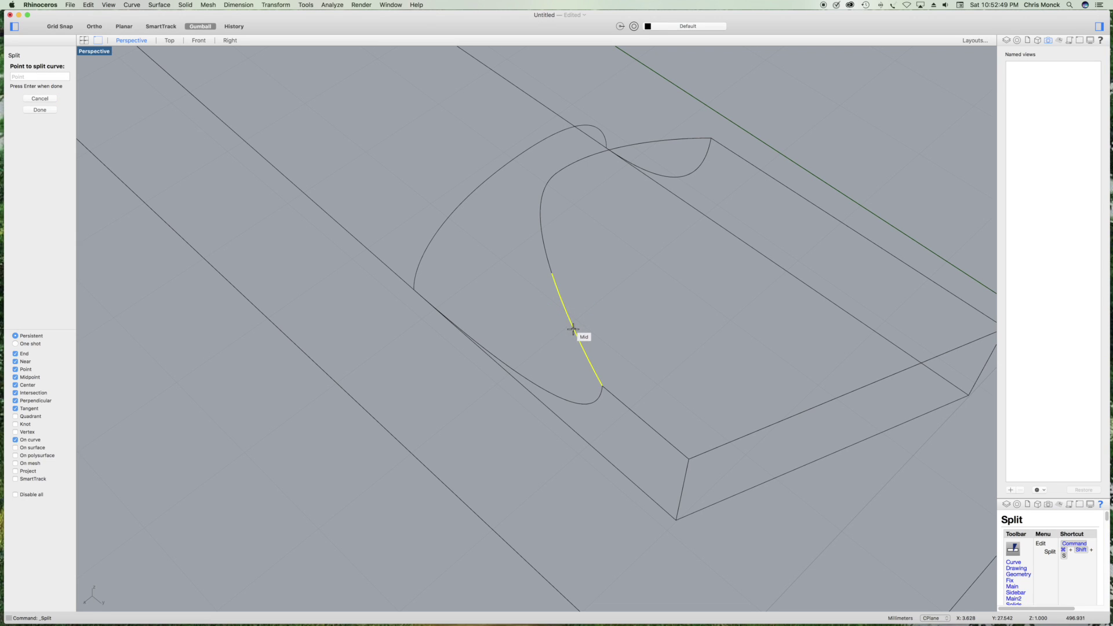
- Split the two pieces of the longer half at their midpoints to divide it into four segments
left_click(572, 330)
key("Return")
key("super+shift+s")
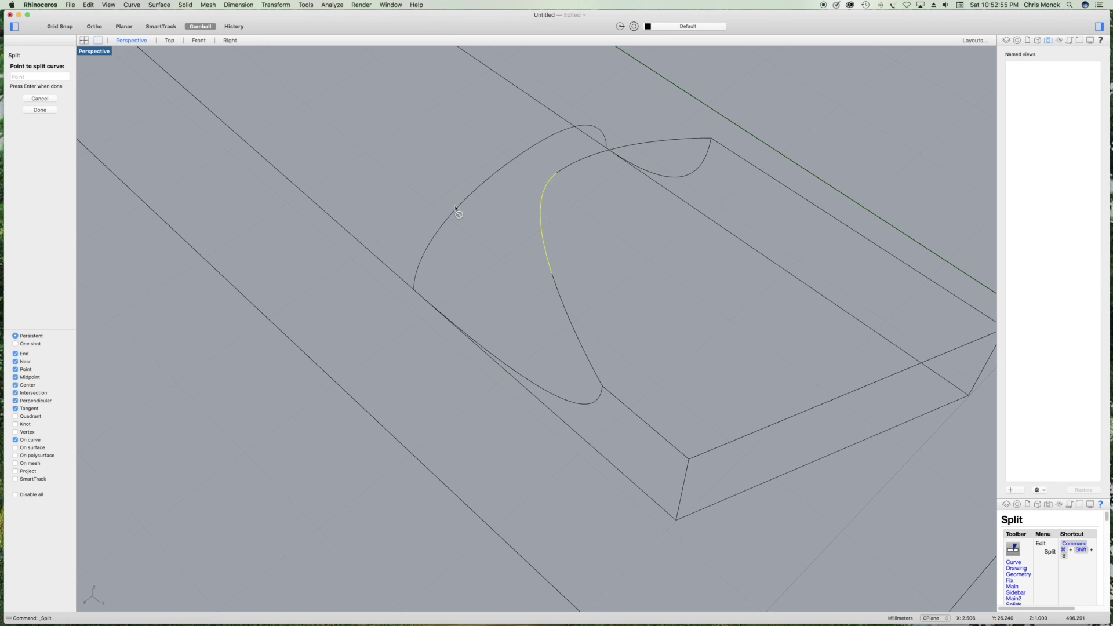
left_click(542, 219)
key("Return")
- Split the shorter curved half of the upper heel outline at its midpoint
right_click_drag(522, 290, 522, 373)
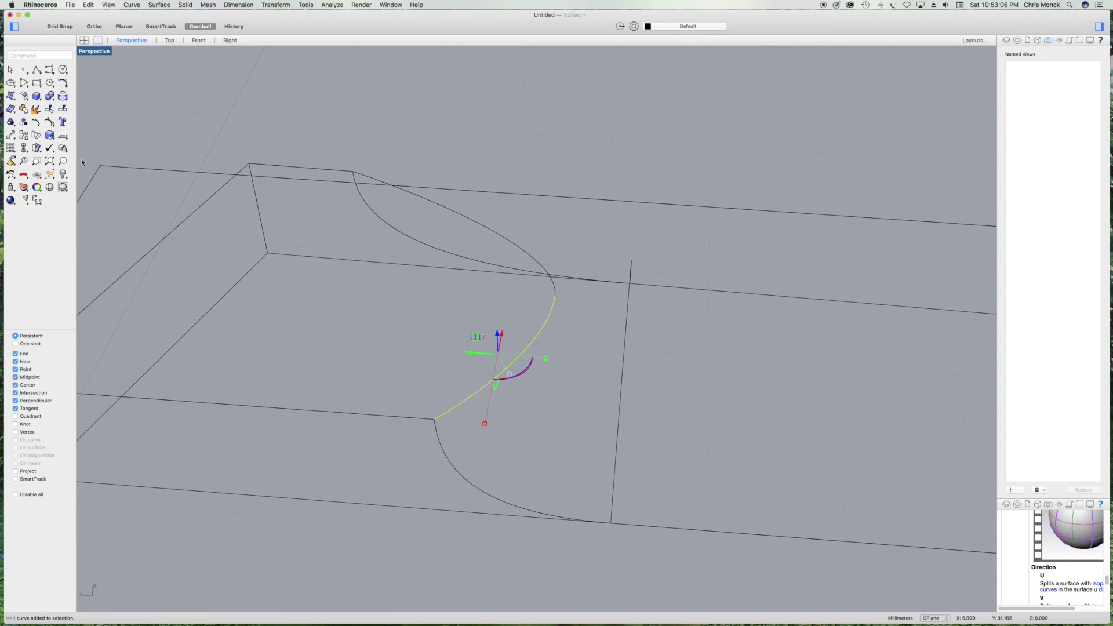
key("super+shift+s")
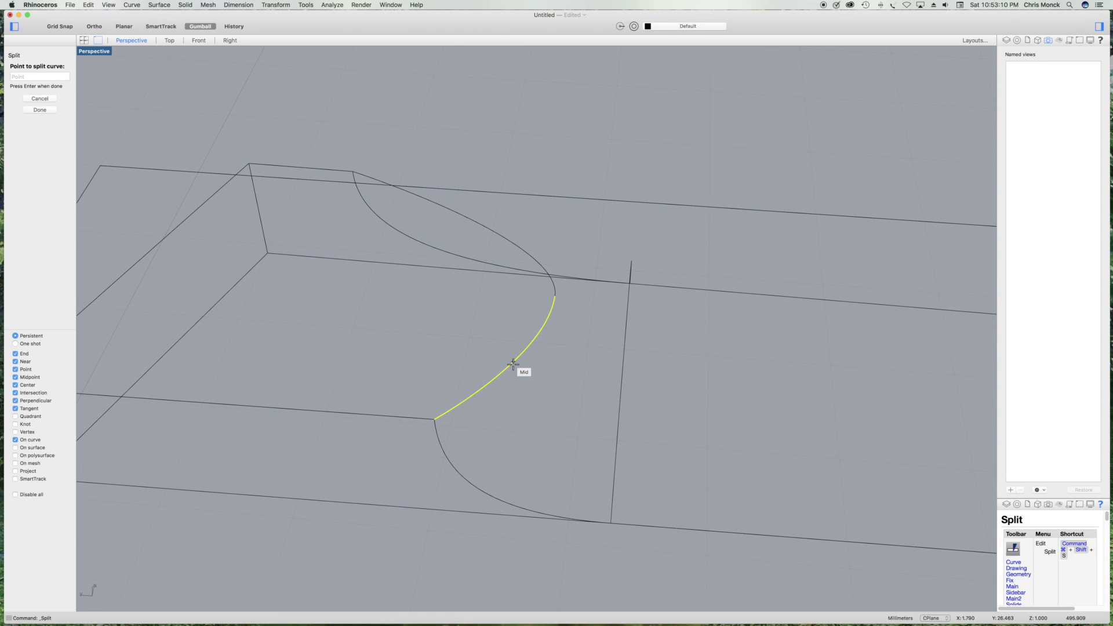
left_click(513, 365)
key("Return")
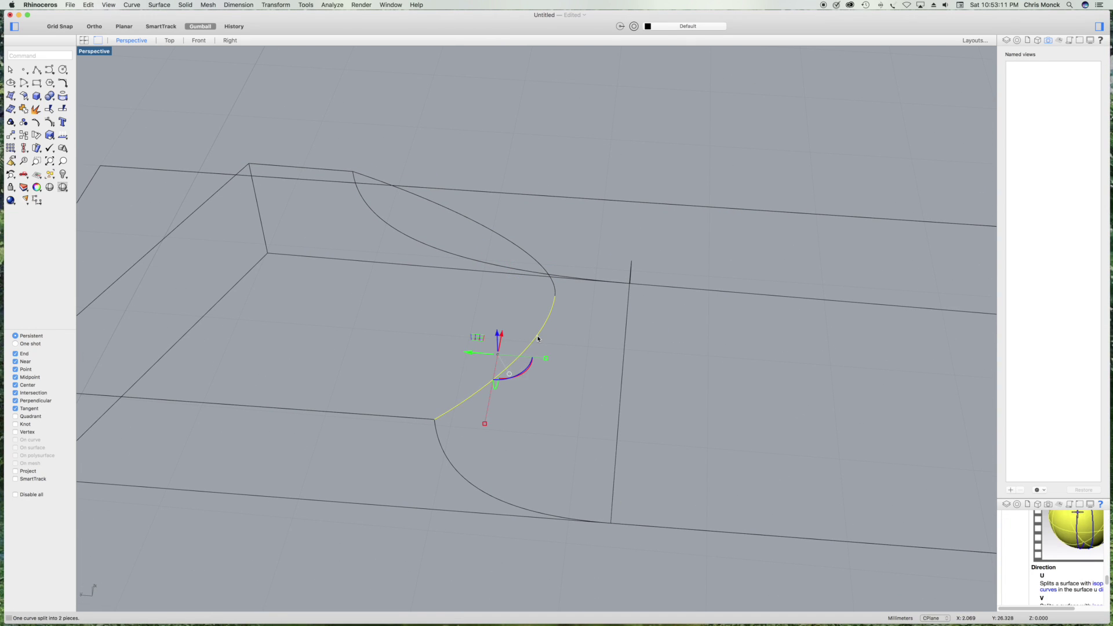
- Split both pieces of the shorter half at their midpoints and clear the selection
left_click(64, 109)
left_click(542, 330)
key("Return")
left_click(487, 386)
left_click(64, 109)
left_click(47, 97)
left_click(478, 392)
key("Return")
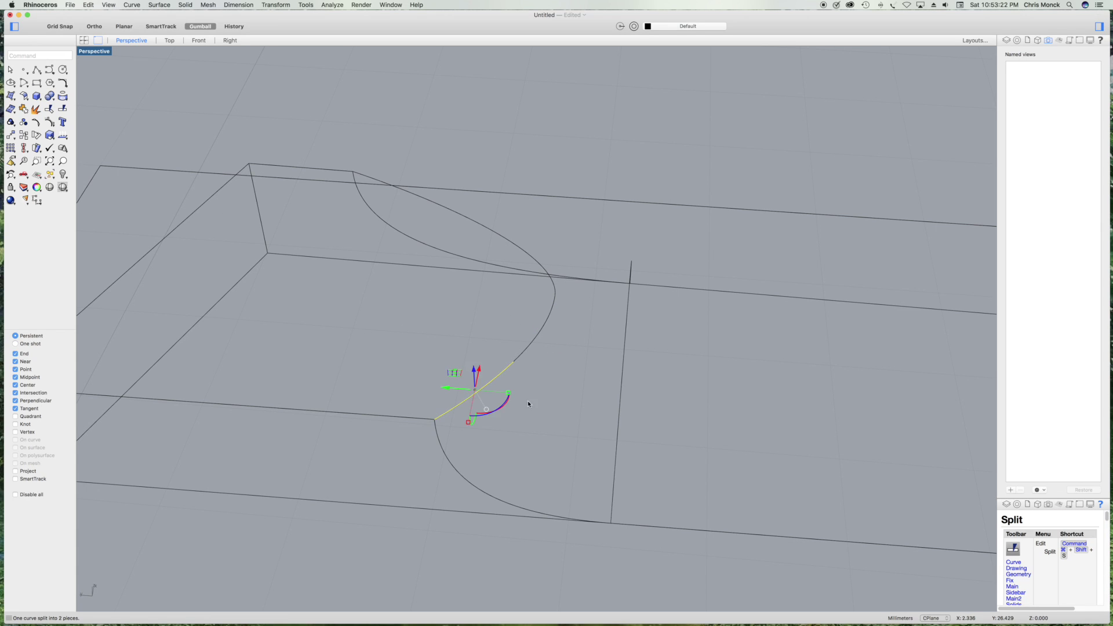
left_click(529, 441)
- Draw a control point curve from the apex of the heel outline to the peak of the neck arch
left_click(51, 71)
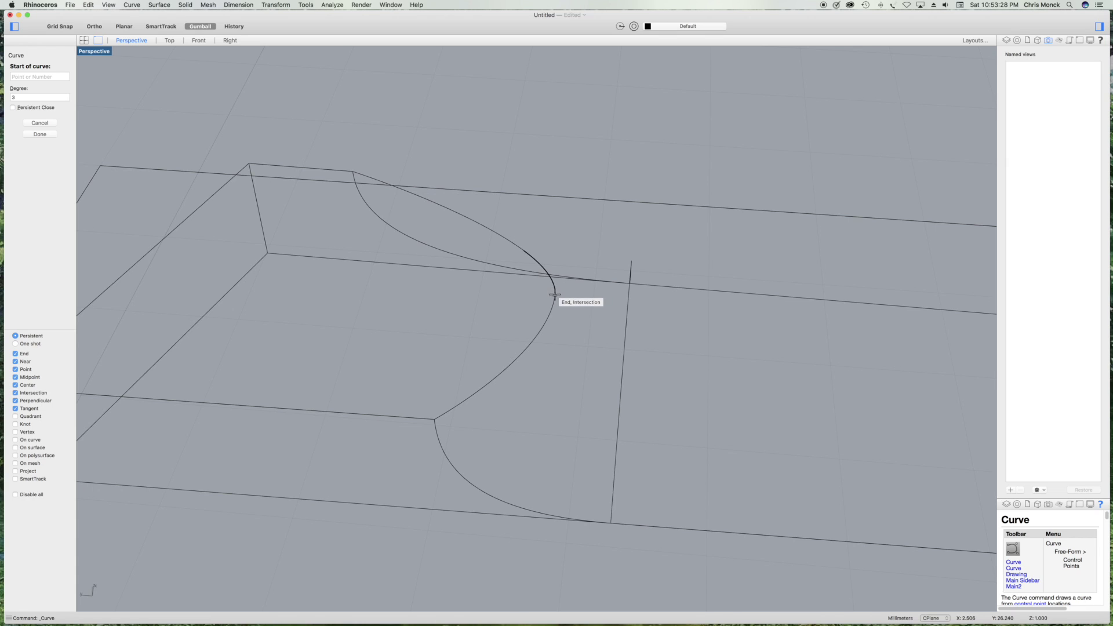
left_click(555, 295)
left_click(627, 322)
key("Return")
- Turn on the apex curve's control points and, in the Right view, move its middle point below its heel end, level with its arch end
right_click(567, 355)
left_click(597, 390)
left_click(230, 40)
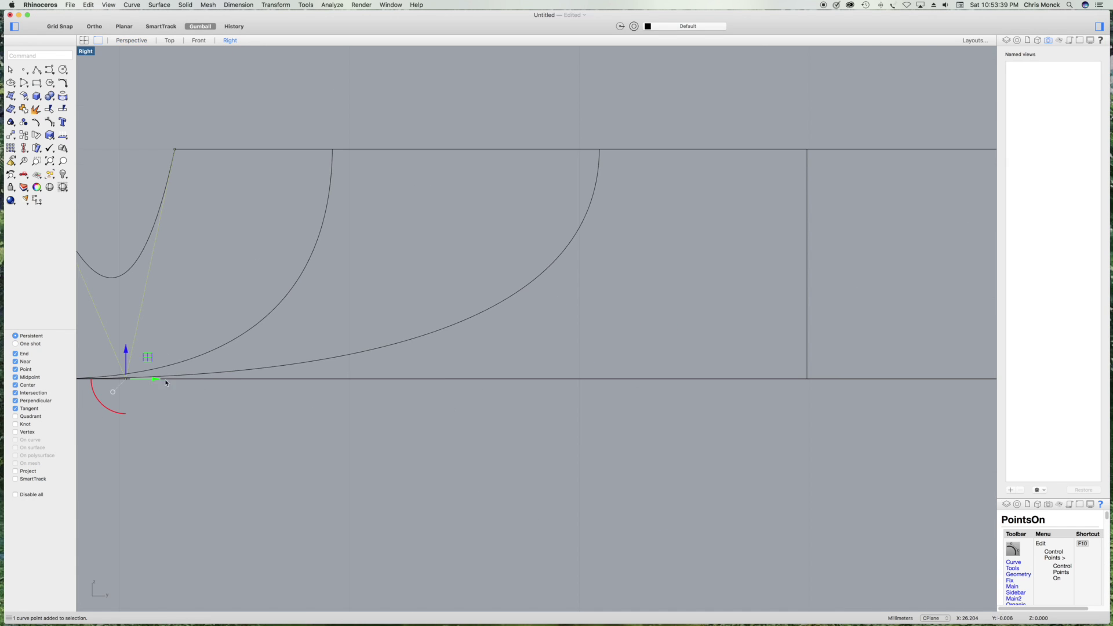
right_click_drag(166, 392, 393, 412)
left_click_drag(387, 398, 379, 243)
left_click_drag(388, 195, 396, 187)
- Align the apex curve's middle point with the line between its ends in the Top view and turn the points off
left_click(169, 40)
scroll(546, 386, "up", 10)
left_click_drag(666, 304, 439, 301)
scroll(439, 303, "up", 5)
scroll(454, 312, "down", 15)
left_click(521, 353)
right_click(520, 354)
key("Escape")
key("Escape")
- Draw a control point curve from the shorter side's division point nearest the apex to the matching arch division in the Perspective view
left_click(137, 42)
left_click(52, 72)
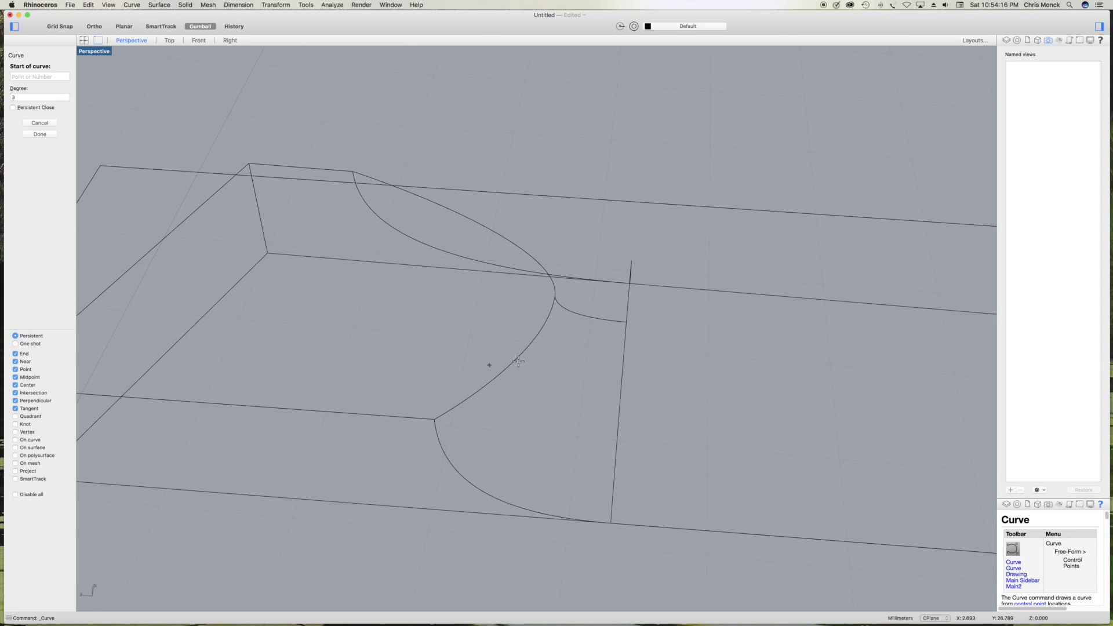
left_click(541, 332)
left_click(573, 356)
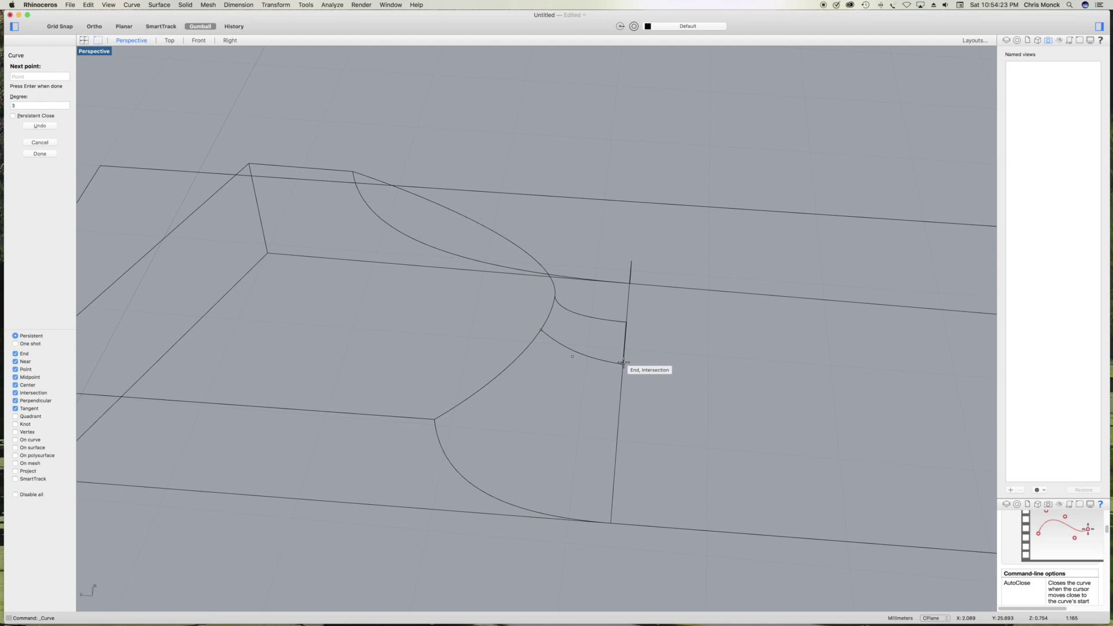
left_click(623, 364)
key("Return")
- Turn on the new curve's control points and, in the Right view, move its middle point below its heel end, level with its arch end
left_click(598, 359)
right_click(547, 381)
left_click(567, 418)
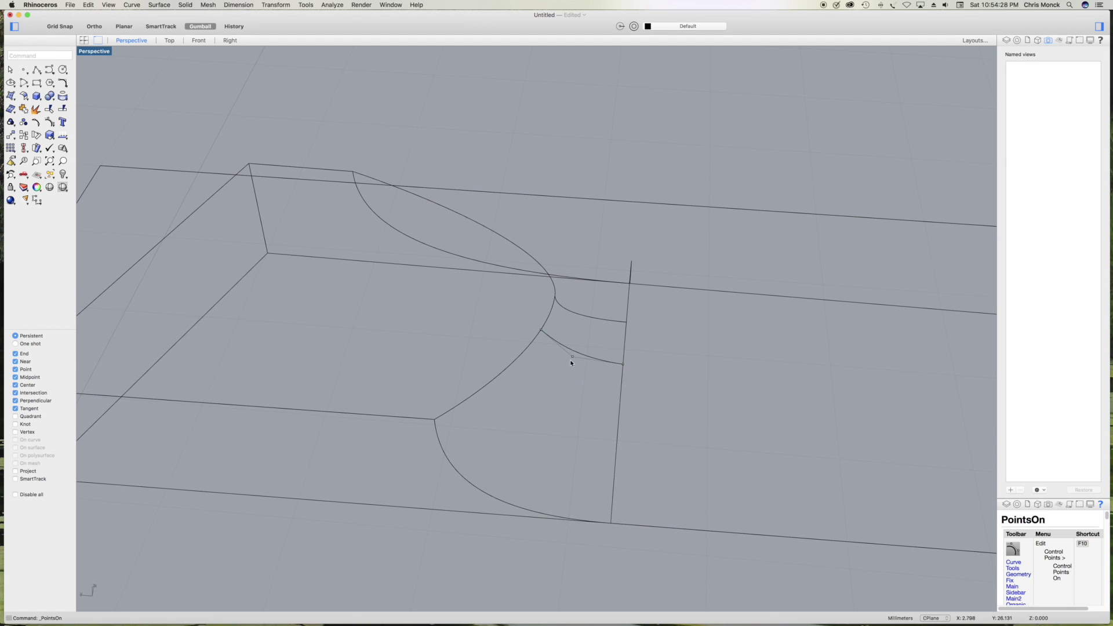
left_click(230, 40)
left_click_drag(404, 371, 392, 260)
left_click_drag(388, 195, 389, 194)
- Move this curve's middle point onto the line between its endpoints in the Top view and turn the points off
left_click(169, 40)
scroll(460, 304, "up", 8)
right_click_drag(611, 311, 818, 313)
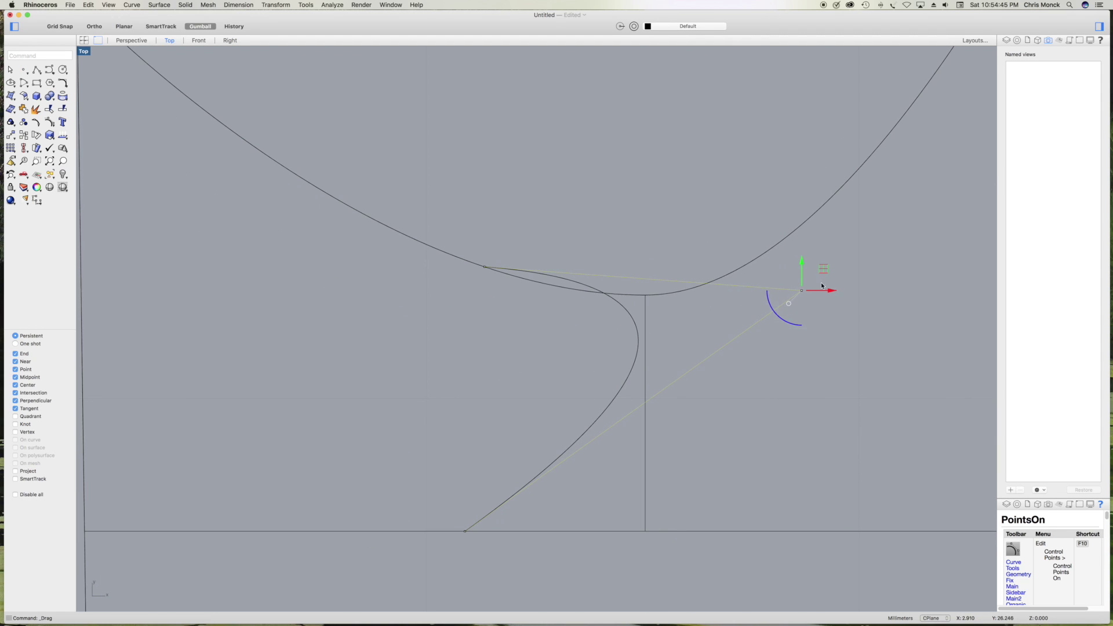
left_click_drag(824, 291, 693, 303)
left_click_drag(515, 299, 513, 298)
left_click(505, 318)
right_click(506, 319)
left_click(529, 362)
- Draw a control point curve from the shorter side's middle division point to the matching arch division in the Perspective view
left_click(133, 41)
left_click(37, 70)
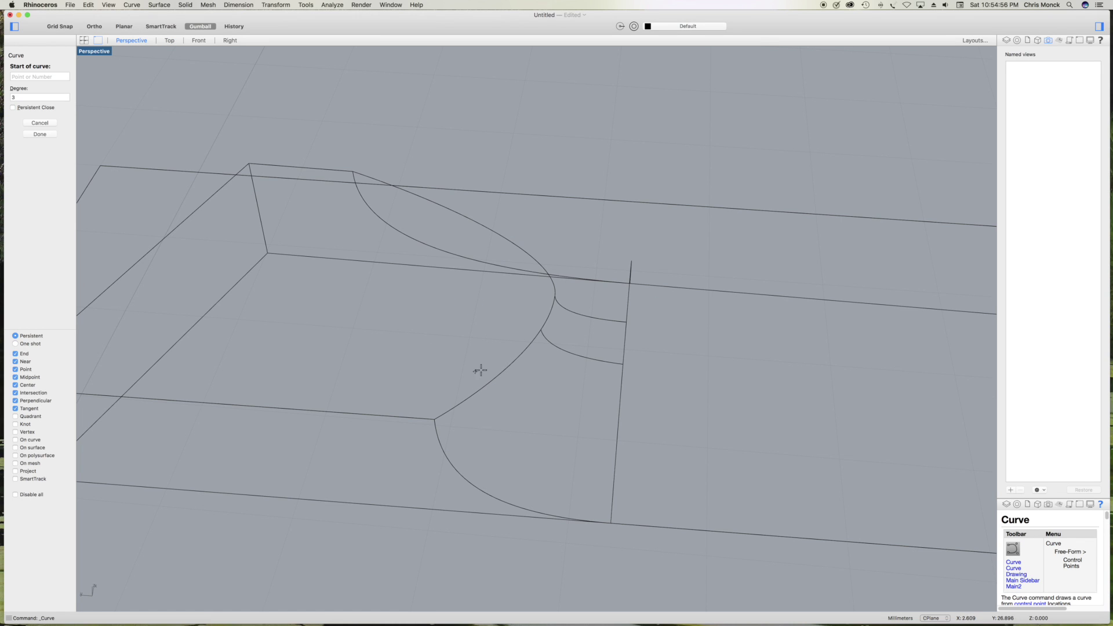
left_click(513, 364)
left_click(562, 401)
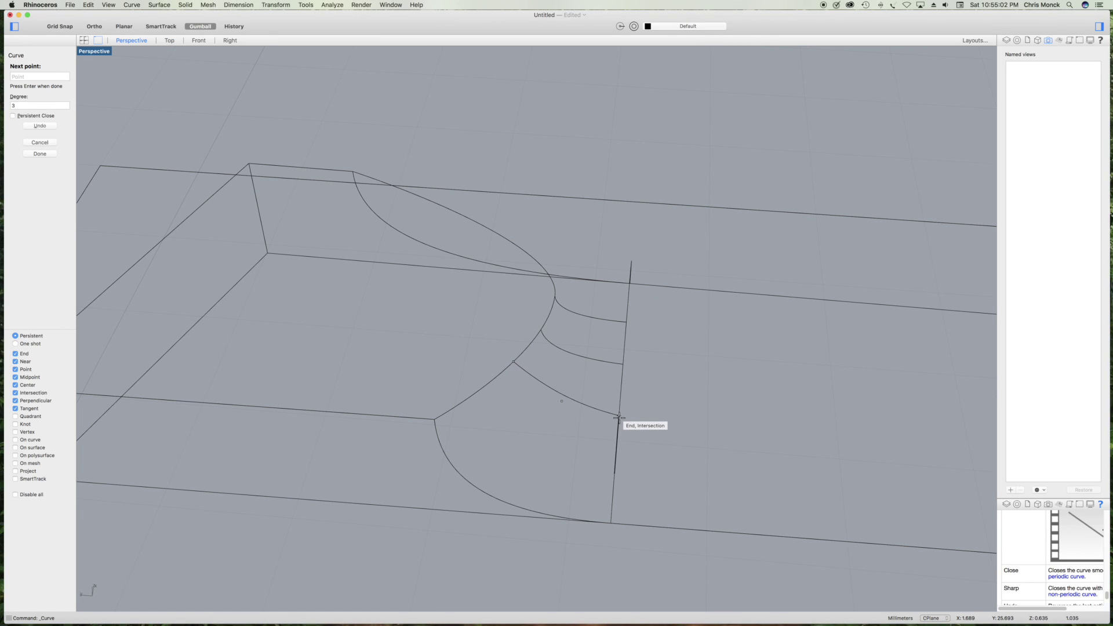
left_click(620, 415)
key("Return")
- Turn on the middle transition curve's control points and, in the Right view, place its middle point below its heel end, level with its arch end
left_click(580, 401)
right_click(524, 416)
left_click(545, 451)
left_click(561, 400)
left_click(230, 41)
left_click_drag(411, 399, 446, 222)
- Straighten the middle transition curve in the Top view by aligning its middle point with its ends, and turn the points off
left_click(169, 41)
left_click_drag(377, 212, 364, 223)
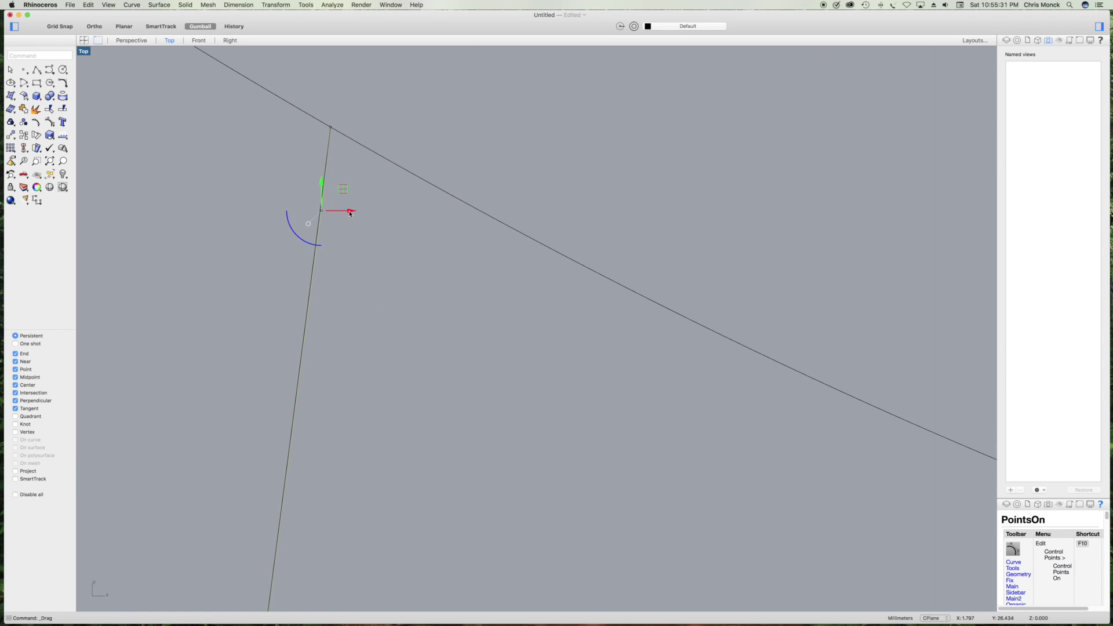
left_click_drag(348, 211, 348, 213)
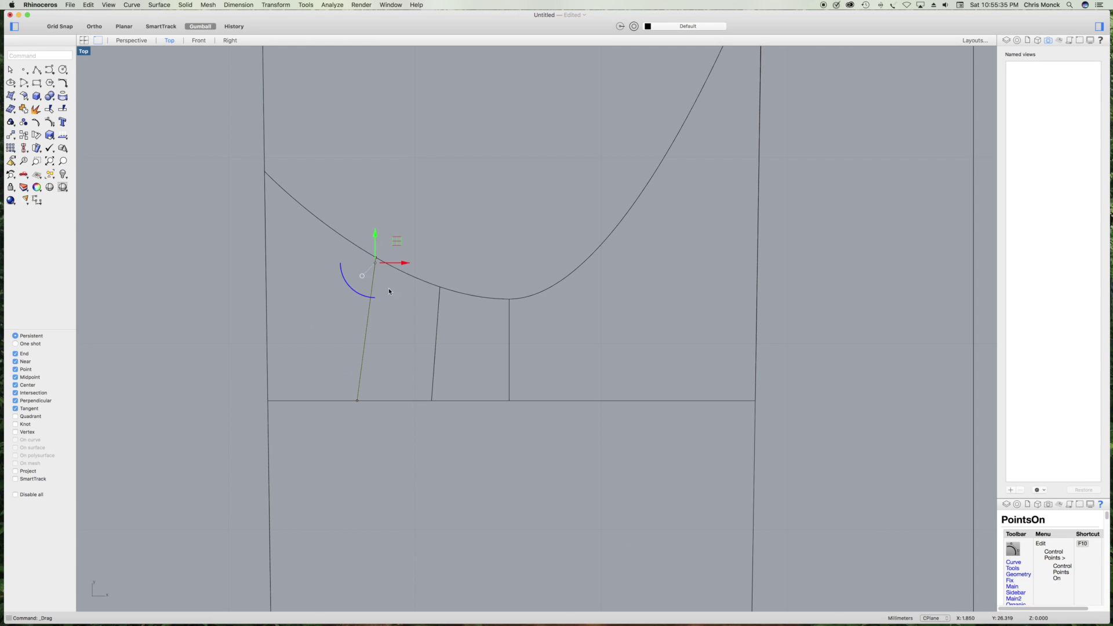
right_click(391, 291)
left_click(446, 330)
- Draw a control point curve from the shorter side's last division point to the arch's outermost division in the Perspective view
left_click(131, 40)
left_click(51, 72)
left_click(477, 392)
left_click(542, 455)
left_click(614, 473)
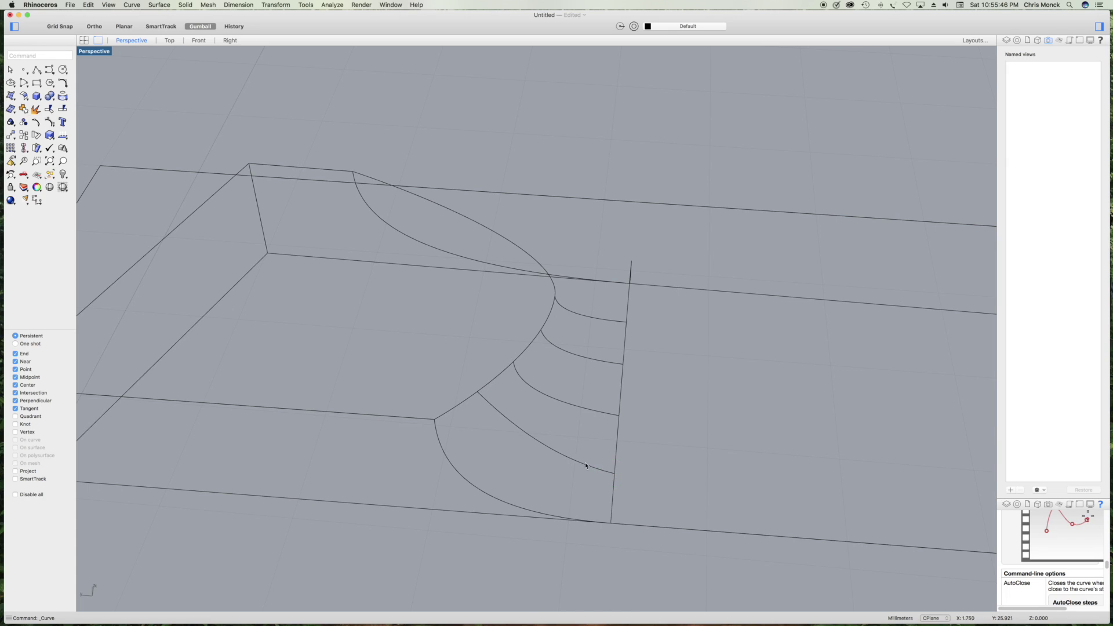
- Turn on the outermost curve's control points and, in the Right view, shift its middle point toward the heel and raise it level with its arch end
right_click(508, 428)
left_click(529, 464)
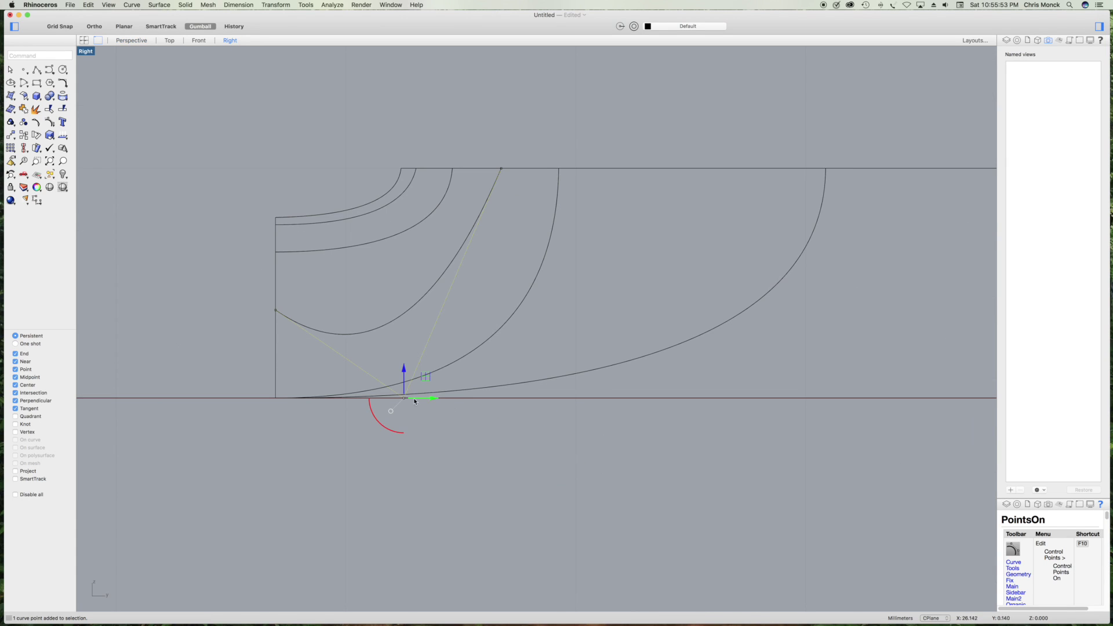
left_click_drag(432, 398, 522, 400)
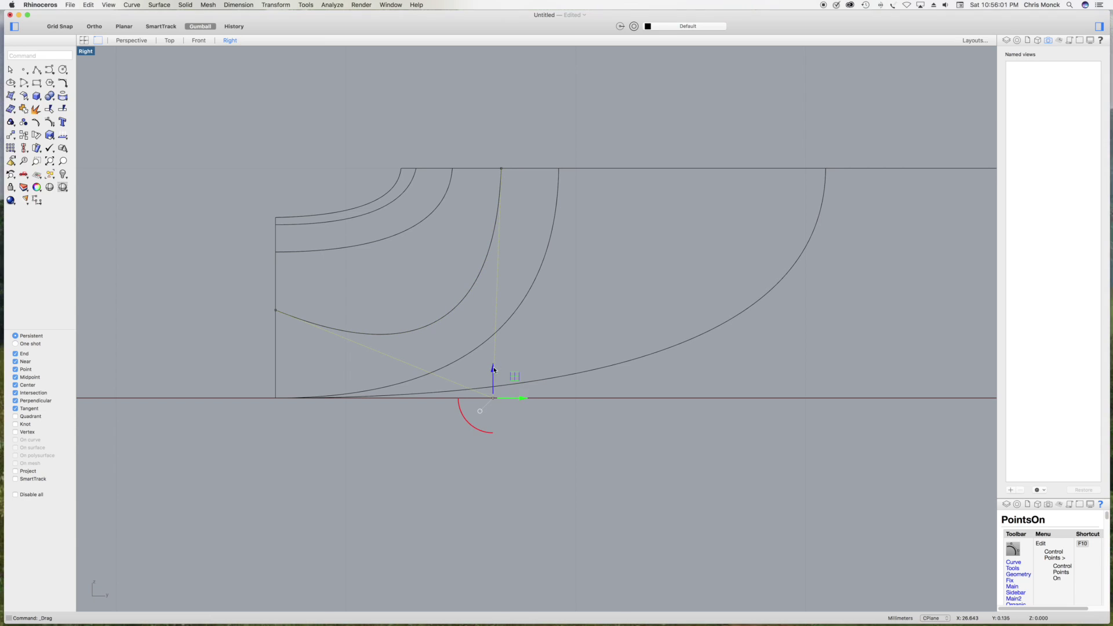
left_click_drag(490, 371, 486, 282)
left_click_drag(486, 282, 487, 285)
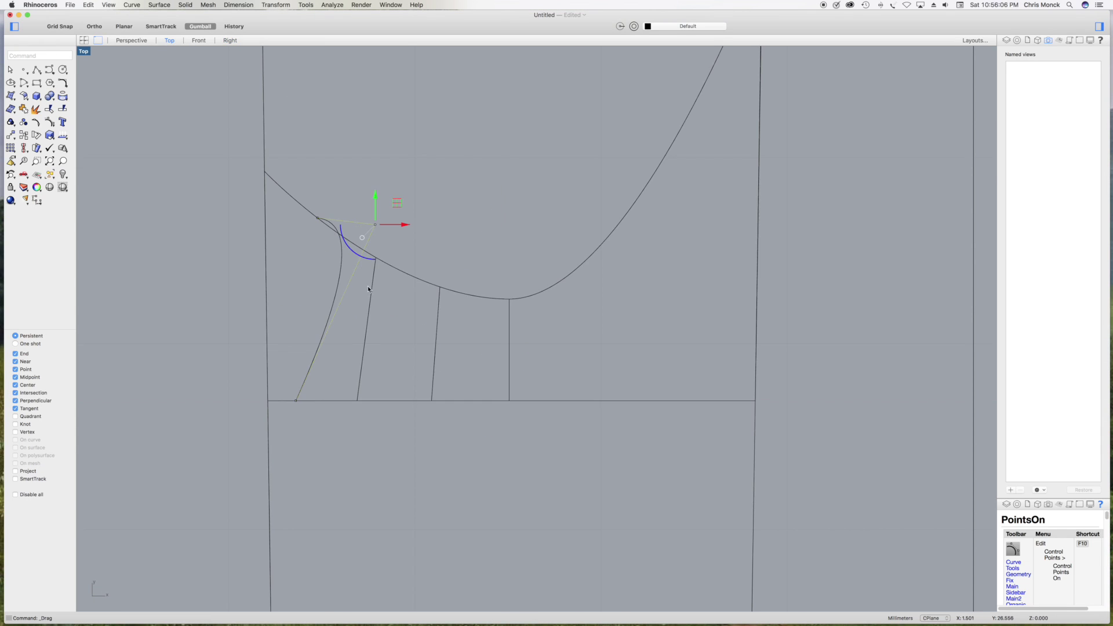
- Align the outermost curve's middle point with the line between its ends in the Top view and turn the points off
scroll(597, 237, "up", 5)
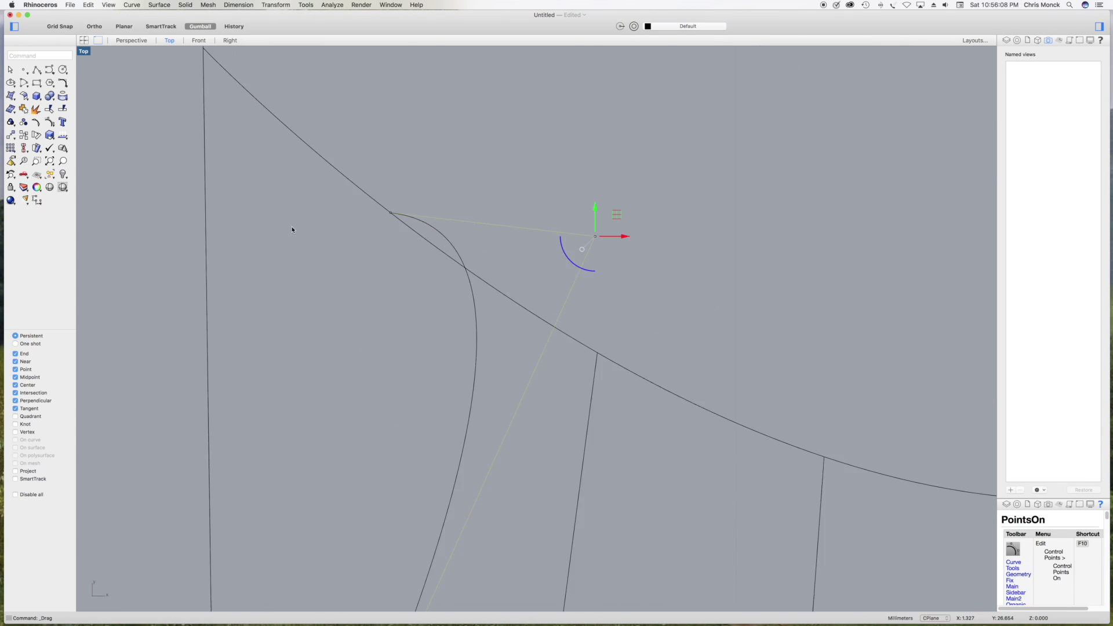
left_click_drag(783, 240, 467, 238)
scroll(440, 232, "down", 5)
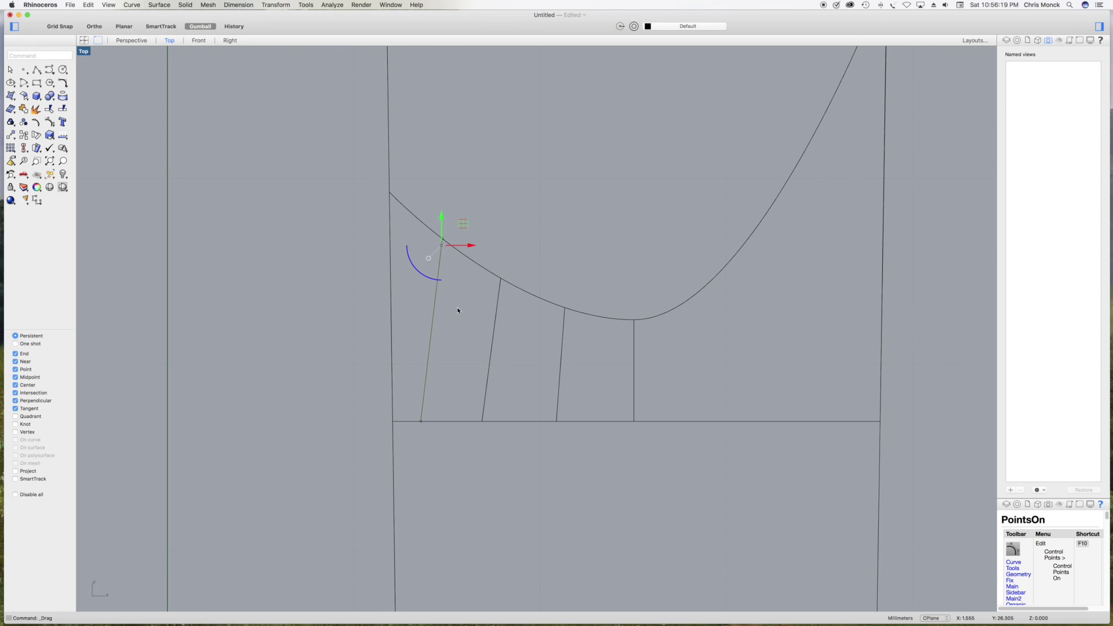
right_click(457, 308)
left_click(477, 350)
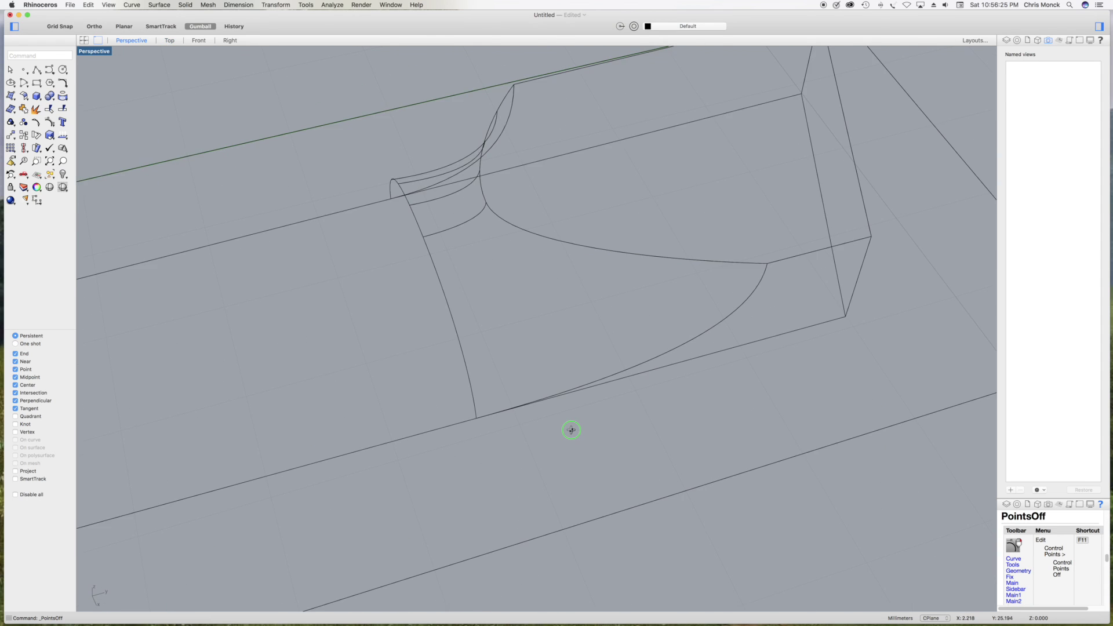
- Draw a control point curve from the longer side's division point nearest the apex to the neck arch in the Perspective view
left_click(53, 71)
left_click(508, 265)
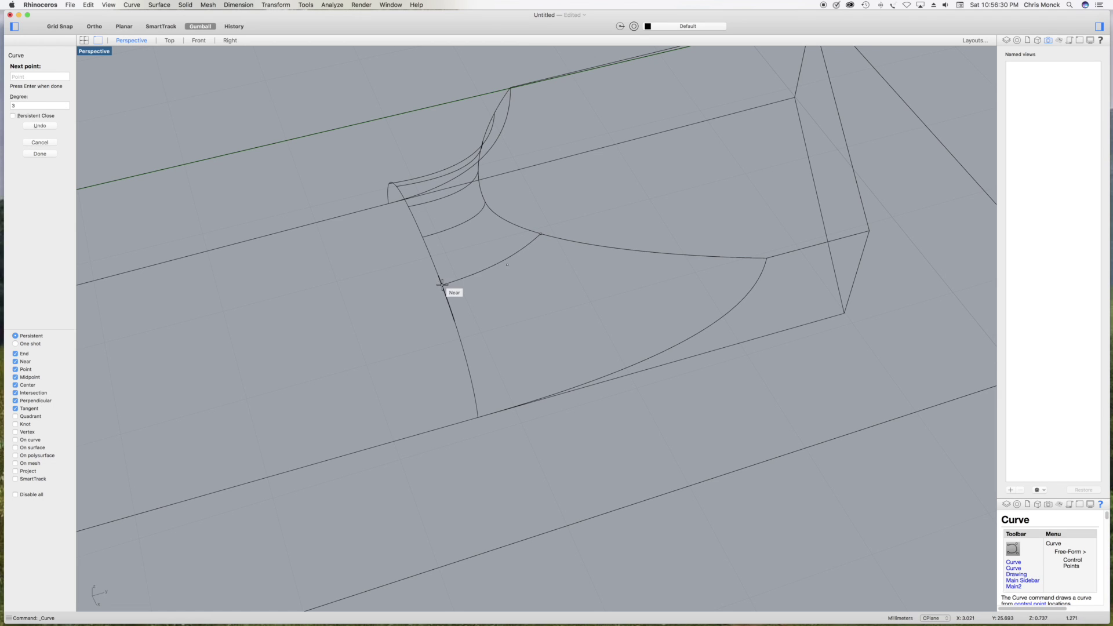
left_click(439, 275)
key("Return")
- Turn on this curve's control points and reposition its middle point in the Right view, below its heel end and level with its arch end
key("F10")
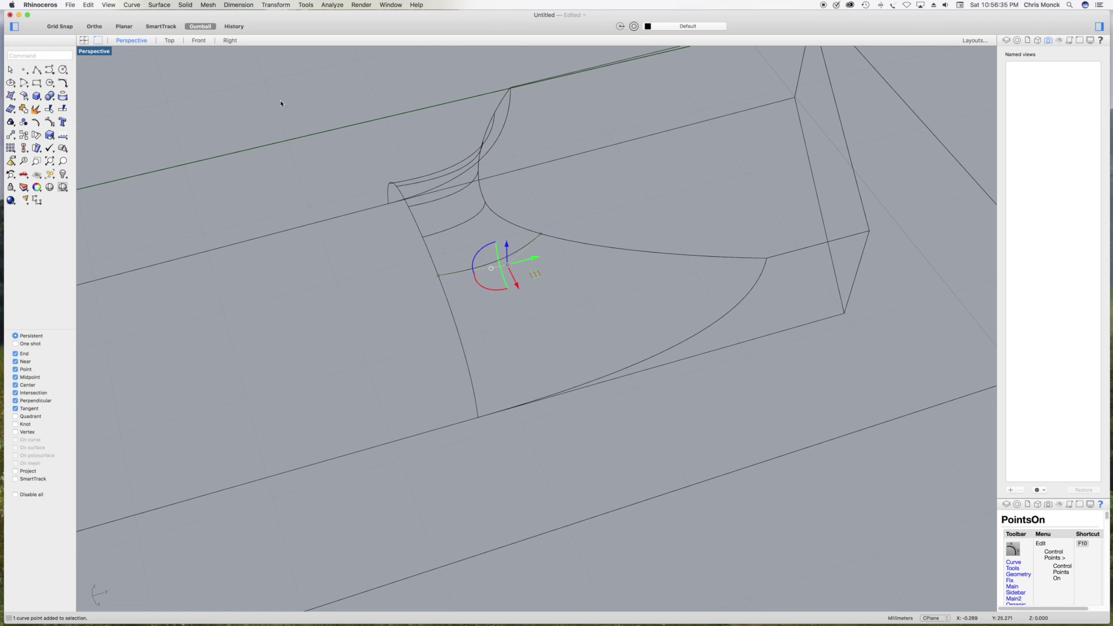
key("ctrl+F3")
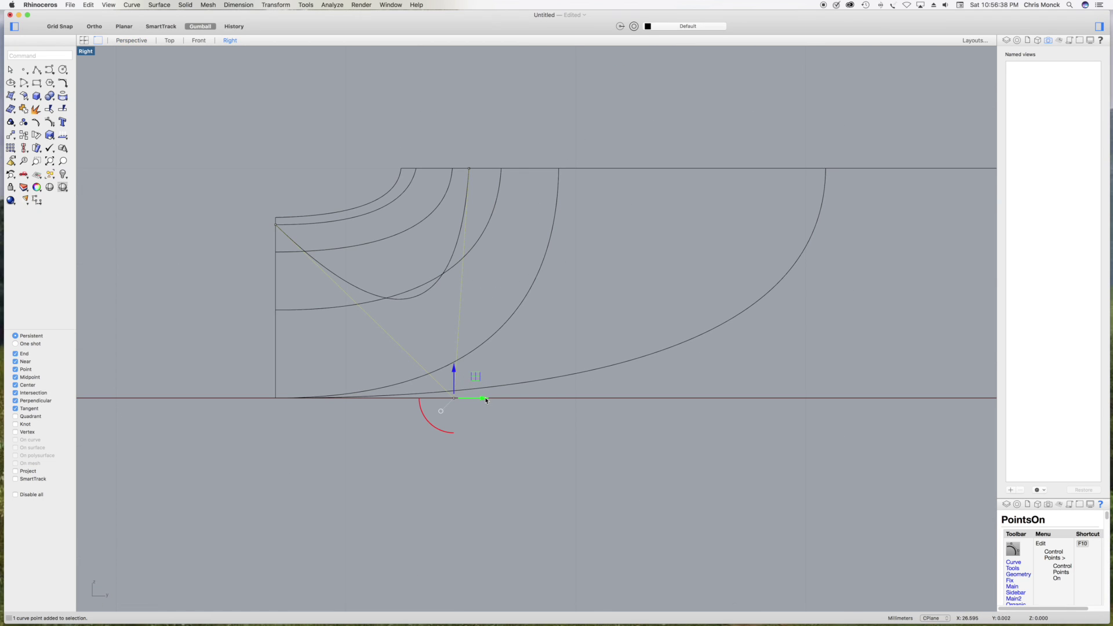
left_click_drag(486, 400, 444, 195)
- Align the longer-side curve's middle point with its endpoints in the Top view, turn the points off and return to the Perspective view
left_click(171, 40)
left_click_drag(634, 277, 755, 284)
scroll(743, 277, "up", 15)
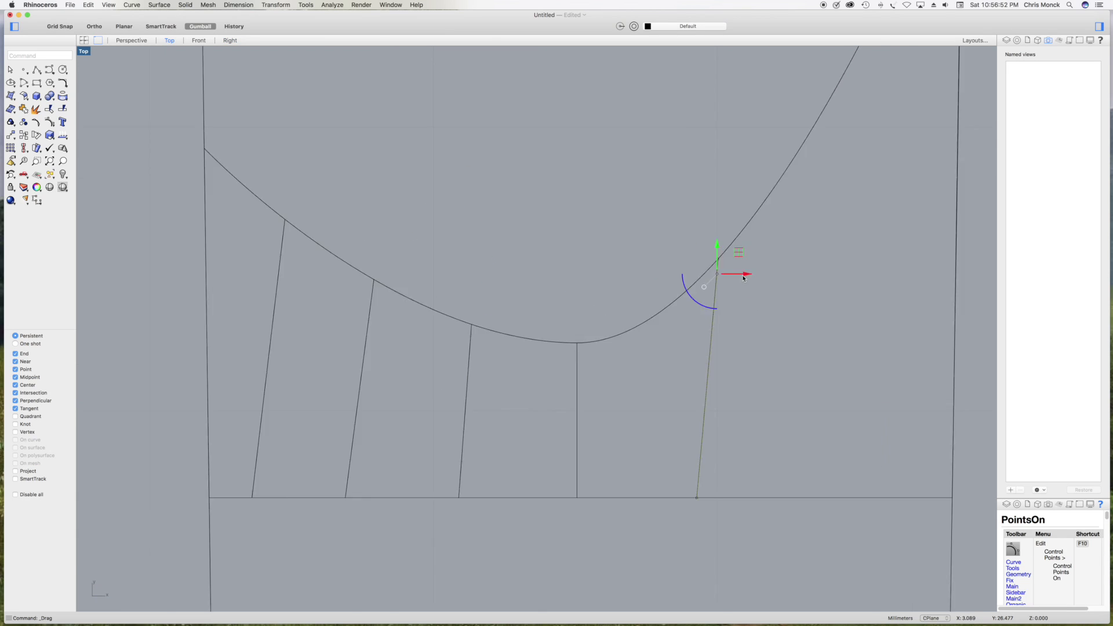
left_click_drag(660, 268, 658, 267)
scroll(686, 297, "down", 20)
left_click(717, 330)
right_click(716, 330)
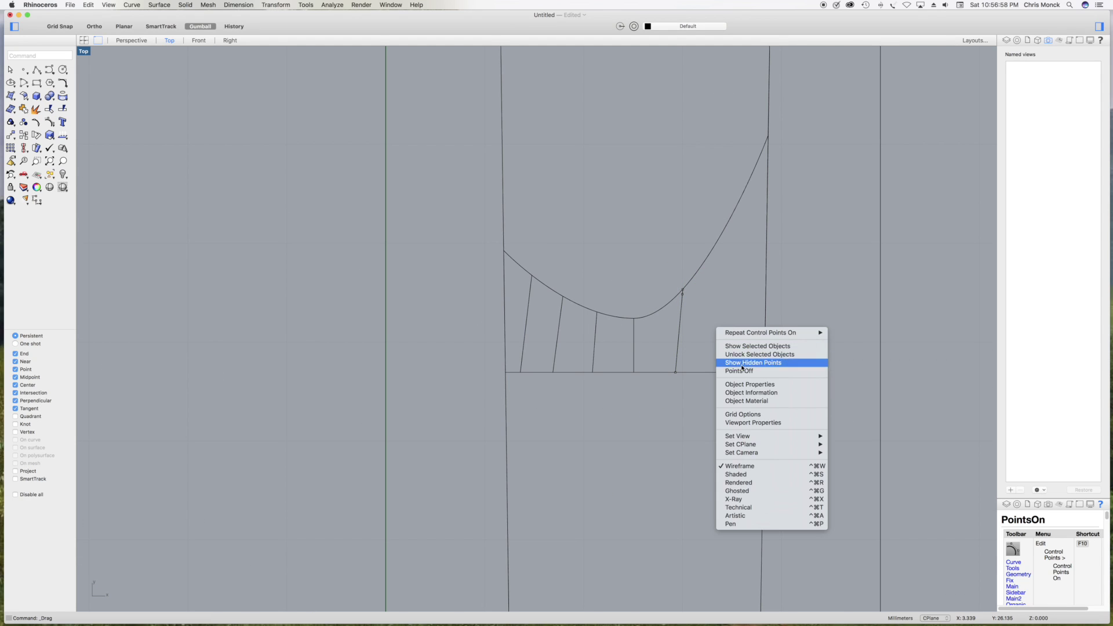
left_click(741, 371)
left_click(132, 41)
left_click(36, 70)
left_click(36, 71)
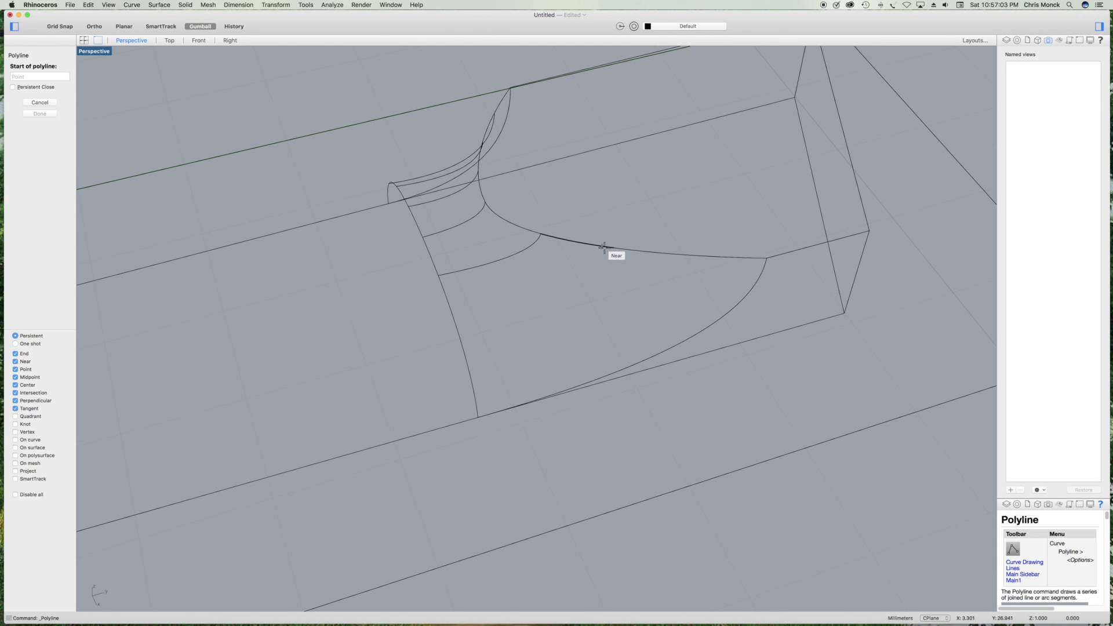
left_click(613, 249)
left_click(556, 306)
key("Return")
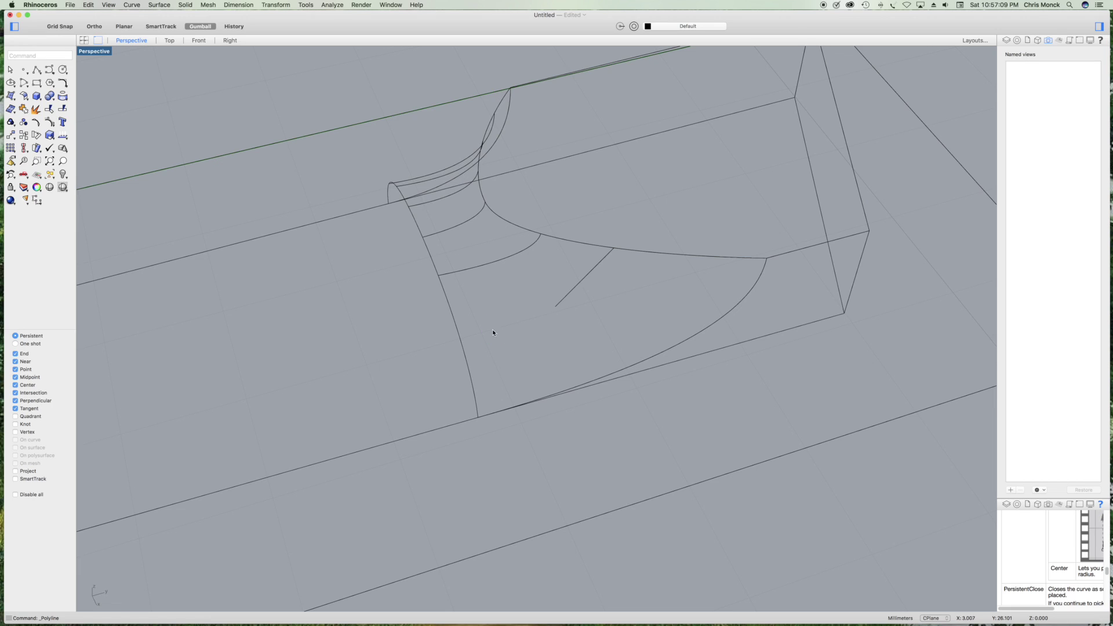
key("Delete")
- Draw a control point curve from the longer side's middle division point to the neck arch
left_click(49, 70)
left_click(614, 248)
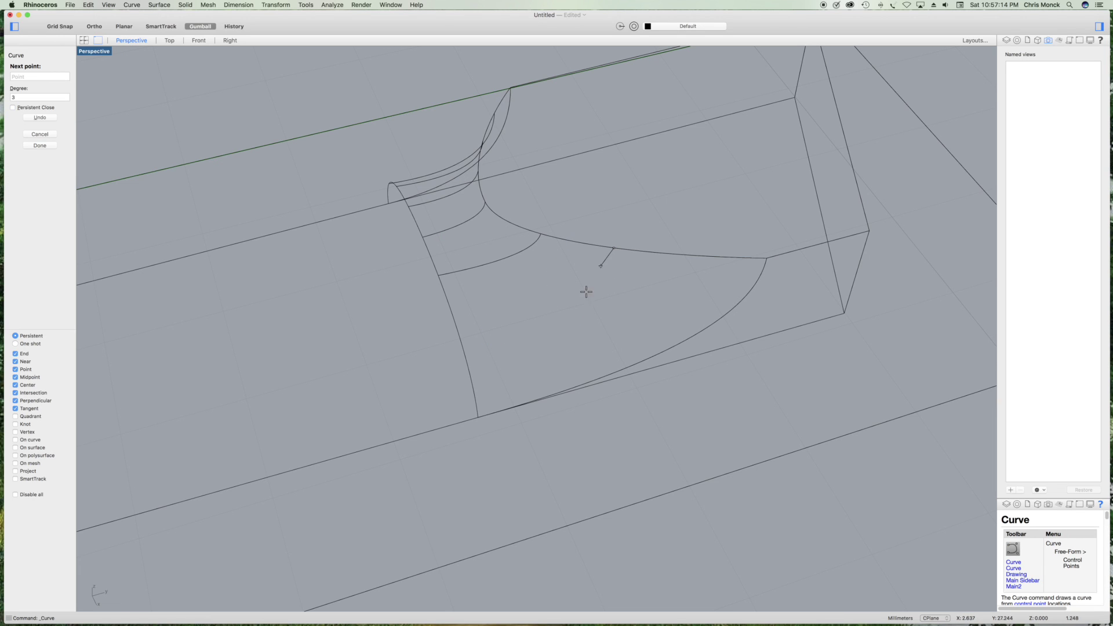
left_click(563, 298)
left_click(456, 322)
key("Return")
- Turn on the new longer-side curve's control points and raise its middle point level with its arch end in the Right view
right_click(579, 322)
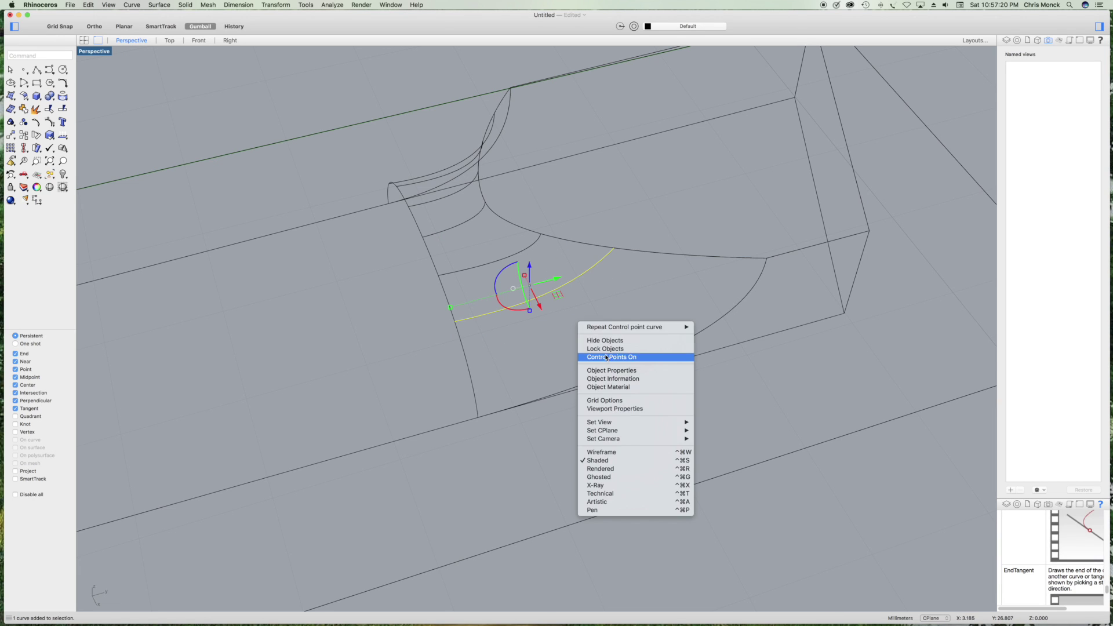
left_click(599, 356)
left_click(229, 40)
left_click_drag(556, 398, 551, 229)
- Move its middle point onto the line between its ends in the Top view, turn the points off and return to the Perspective view
left_click(169, 40)
scroll(746, 259, "up", 8)
right_click_drag(650, 231, 527, 271)
scroll(526, 271, "up", 6)
left_click_drag(396, 247, 597, 254)
scroll(624, 301, "down", 5)
right_click(722, 319)
left_click(745, 363)
left_click(133, 41)
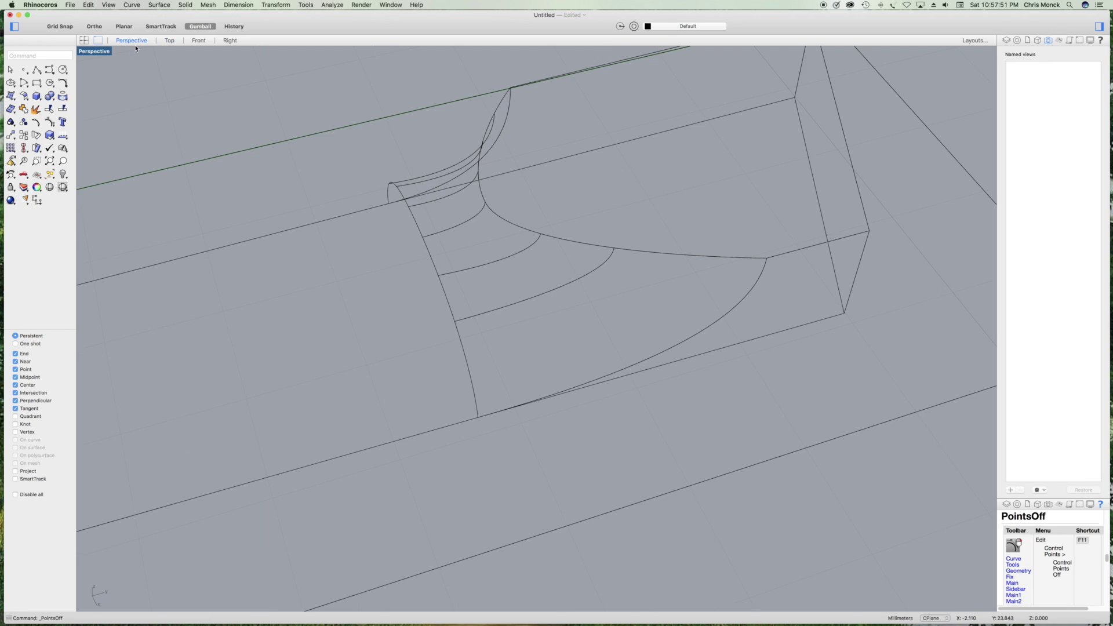
left_click(38, 70)
left_click(688, 255)
left_click(610, 322)
key("Return")
left_click(636, 302)
key("Delete")
- Draw a control point curve from the longer side's outermost division point to the matching point on the neck arch
left_click(50, 69)
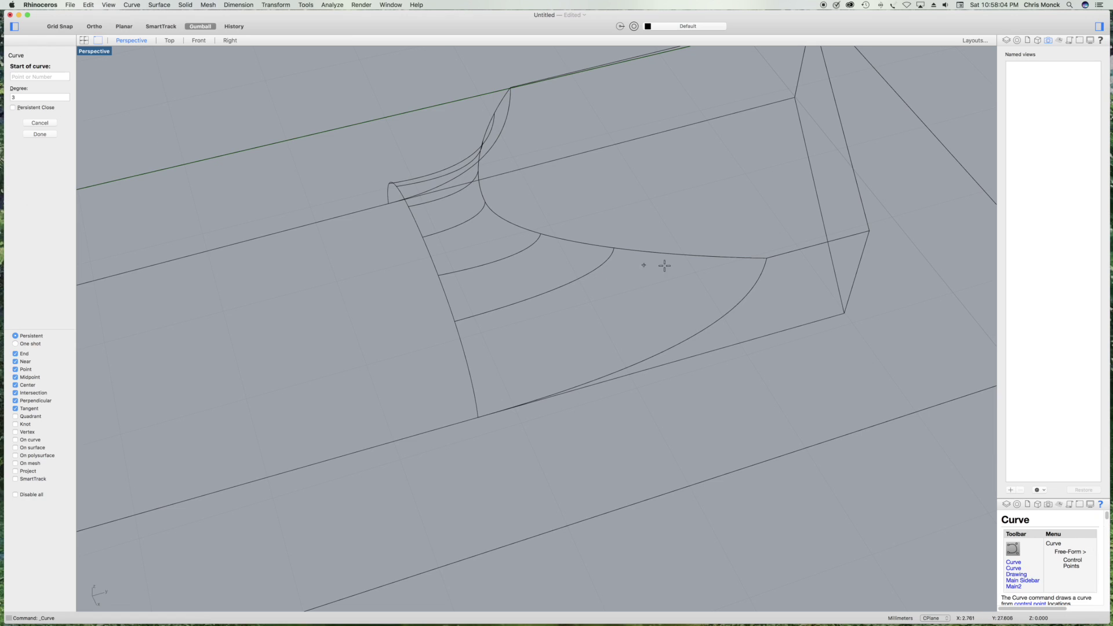
left_click(608, 325)
left_click(470, 373)
key("Return")
- Turn on the outermost curve's control points and raise its middle point level with the arch end in the Right view
left_click(609, 312)
right_click(620, 342)
left_click(644, 376)
left_click(609, 323)
left_click(230, 40)
left_click_drag(614, 397, 666, 281)
- Align the outermost curve's middle point with its ends in the Top view, turn the points off and return to the Perspective view
left_click(170, 40)
scroll(624, 206, "up", 5)
left_click_drag(263, 227, 611, 226)
scroll(633, 249, "down", 3)
right_click(682, 293)
left_click(728, 340)
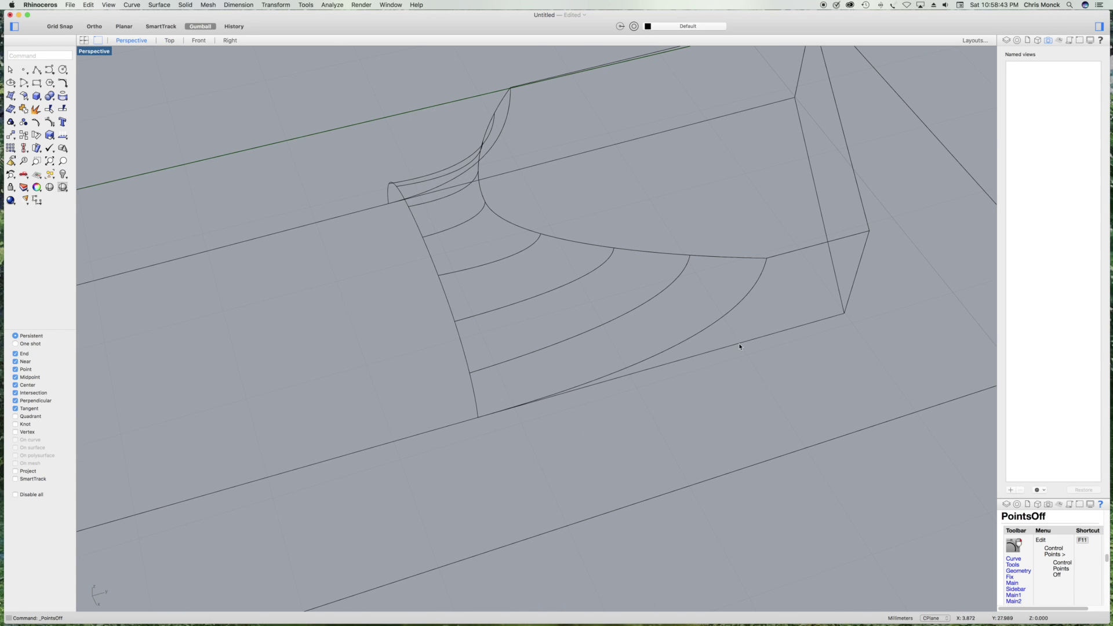
- Draw a straight polyline from the heel's lower corner on the longer side to the end of the neck arch
left_click(739, 344)
left_click(739, 370)
left_click(37, 69)
left_click(845, 313)
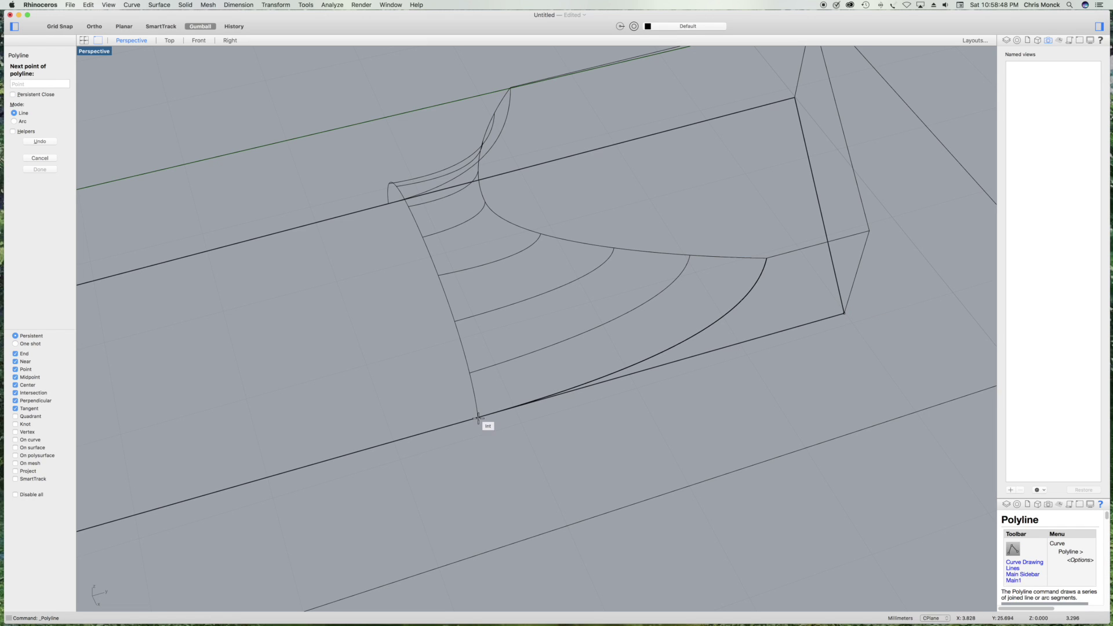
left_click(477, 417)
key("Return")
- Build a curve-network surface for the heel's longer side face from the new line, the edge curve and the heel outline
left_click(700, 355)
left_click(728, 377)
left_click(723, 320, "shift")
left_click(10, 95)
left_click(60, 117)
left_click(309, 207)
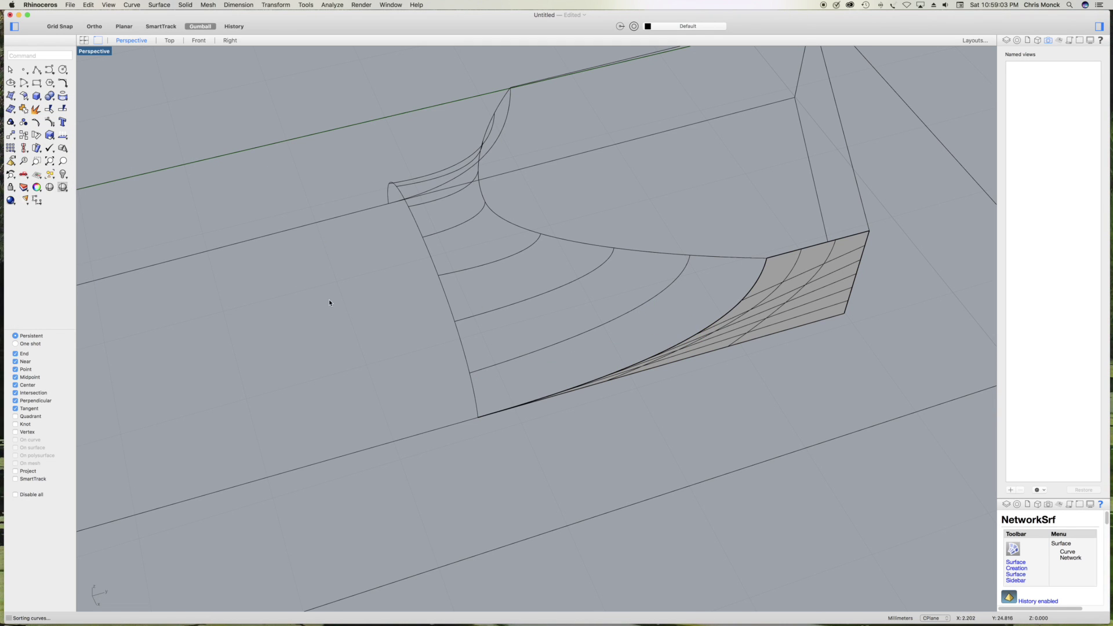
- Create a network surface between the longer side's edge curve and the outermost transition curve
left_click(707, 327)
left_click(740, 339)
left_click(492, 364)
left_click(10, 96)
left_click(58, 114)
left_click(310, 206)
- Create the second transition strip as a network surface up to the longer side's middle transition curve
left_click(550, 352)
left_click(575, 361)
left_click(11, 96)
left_click(58, 115)
left_click(312, 207)
- Create the third transition strip as a network surface from the longer side's middle curve to the next curve inward
left_click(501, 307)
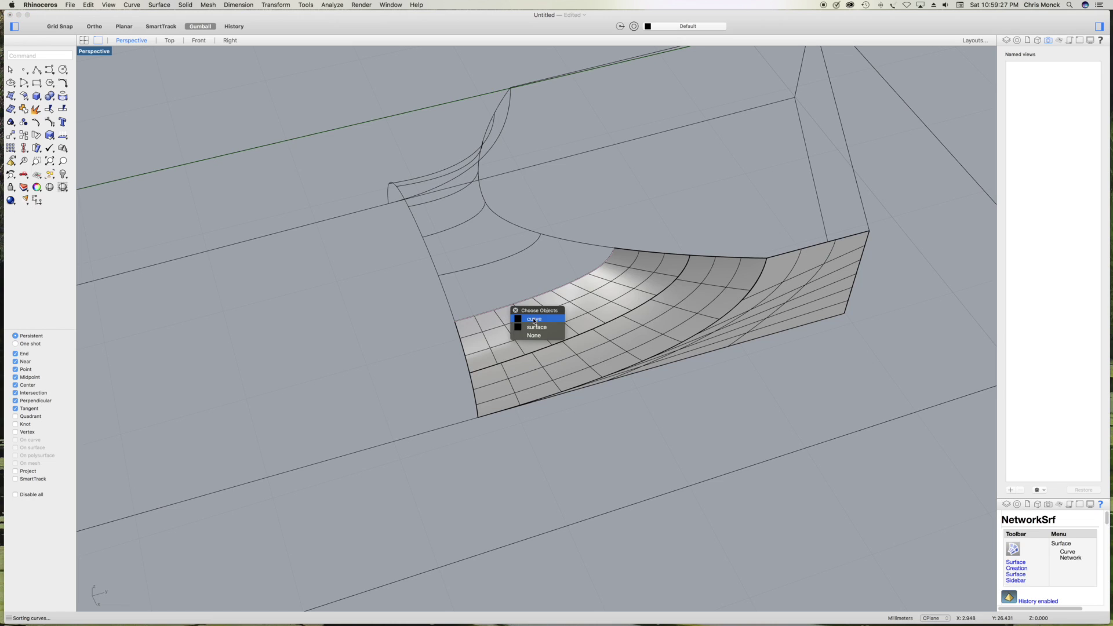
left_click(525, 317)
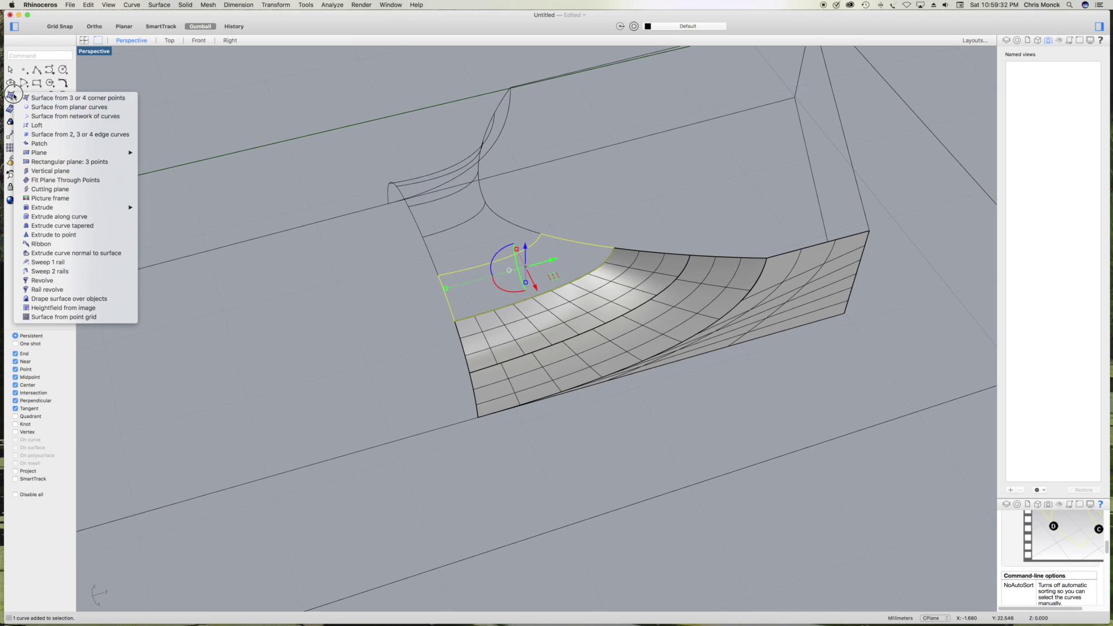
left_click(12, 96)
left_click(315, 209)
- Add the fourth network surface strip, ending at the transition curve near the centre of the neck
left_click(512, 278)
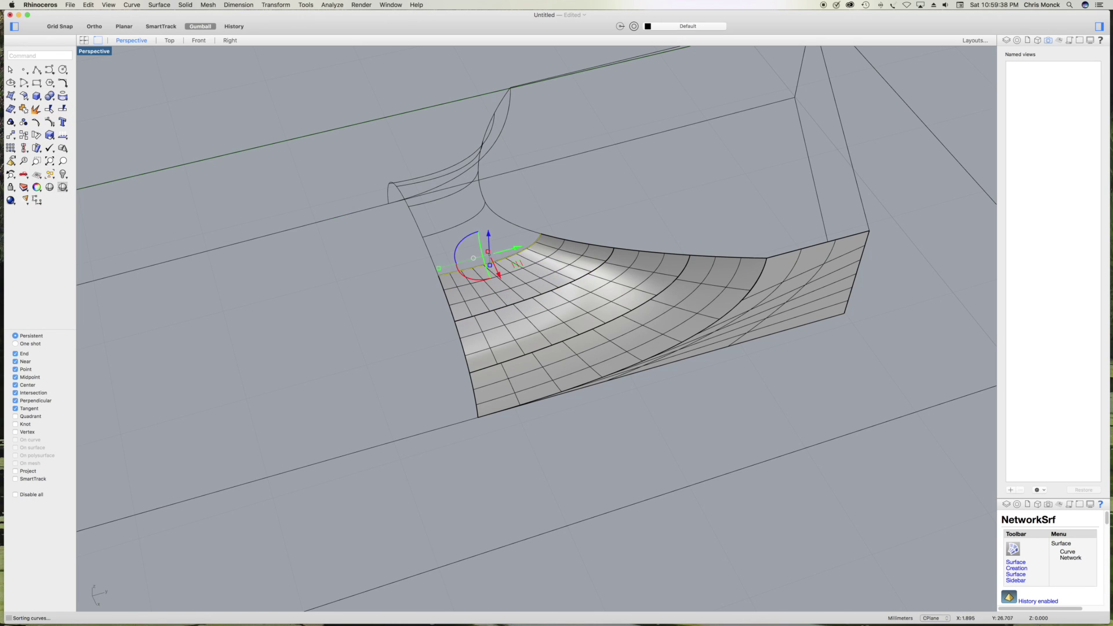
left_click(14, 96)
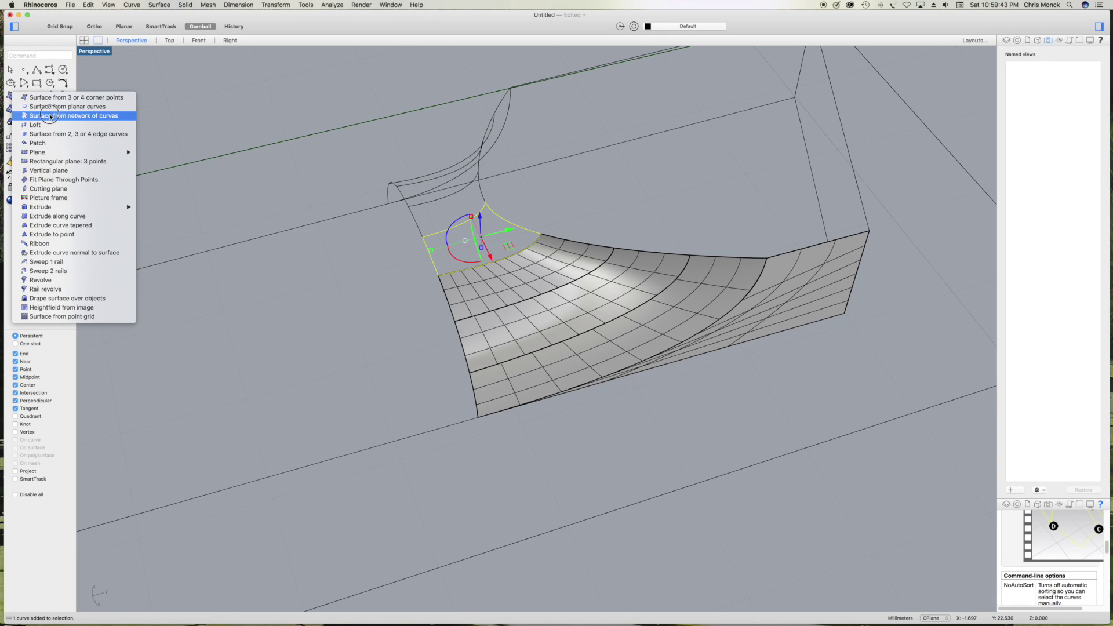
left_click(45, 116)
left_click(308, 207)
- Create the first network surface strip on the shorter side, adjoining the surfaced centre of the transition
right_click_drag(221, 261, 396, 283)
left_click(396, 283)
left_click(530, 365)
left_click(521, 326, "shift")
left_click(536, 336)
left_click(12, 95)
left_click(46, 115)
left_click(308, 207)
- Surface the next shorter-side strip from its four bounding curves with Position edge matching
left_click(427, 321)
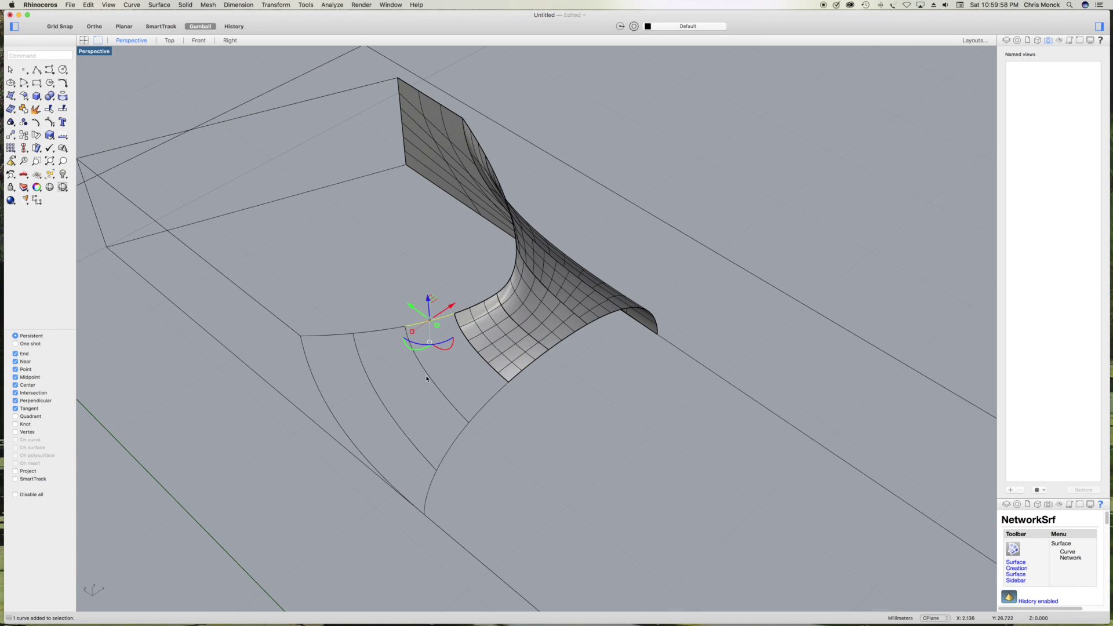
left_click(489, 401, "shift")
left_click(497, 370, "shift")
left_click(514, 384)
left_click(13, 96)
left_click(46, 116)
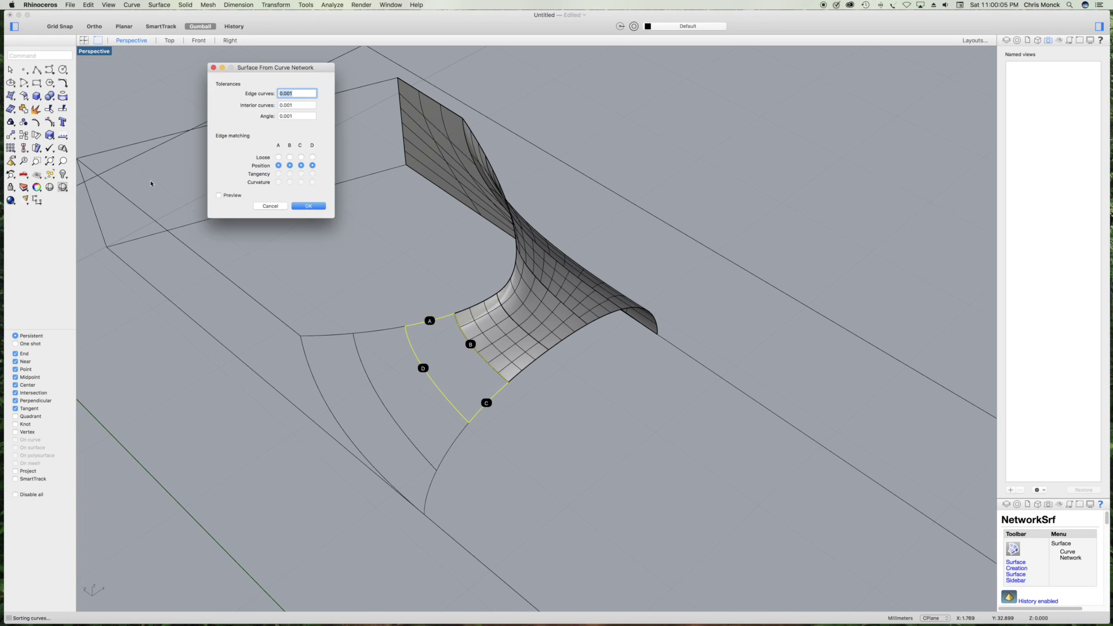
key("Return")
- Surface the second-to-last shorter-side strip from its outline, arch and transition curves with Position edge matching
left_click(412, 424)
left_click(383, 332, "shift")
left_click(420, 361, "shift")
left_click(439, 366)
left_click(12, 95)
left_click(46, 116)
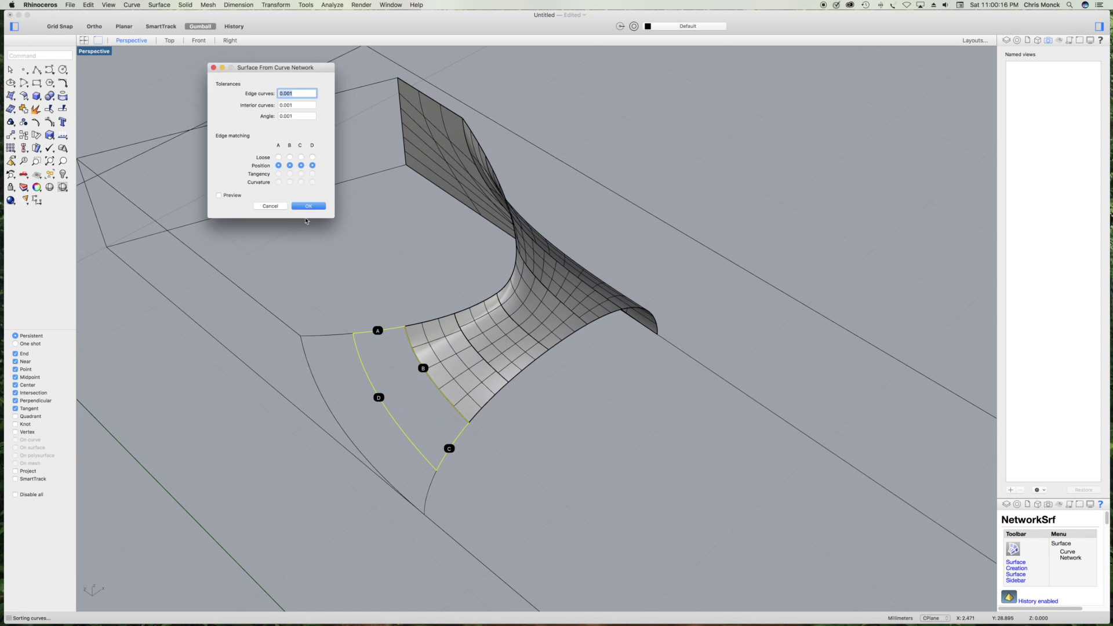
key("Return")
- Close the transition with a network surface between the last shorter-side transition curve and the side's edge curve
left_click(323, 335)
left_click(367, 381, "shift")
left_click(387, 393)
left_click(427, 485)
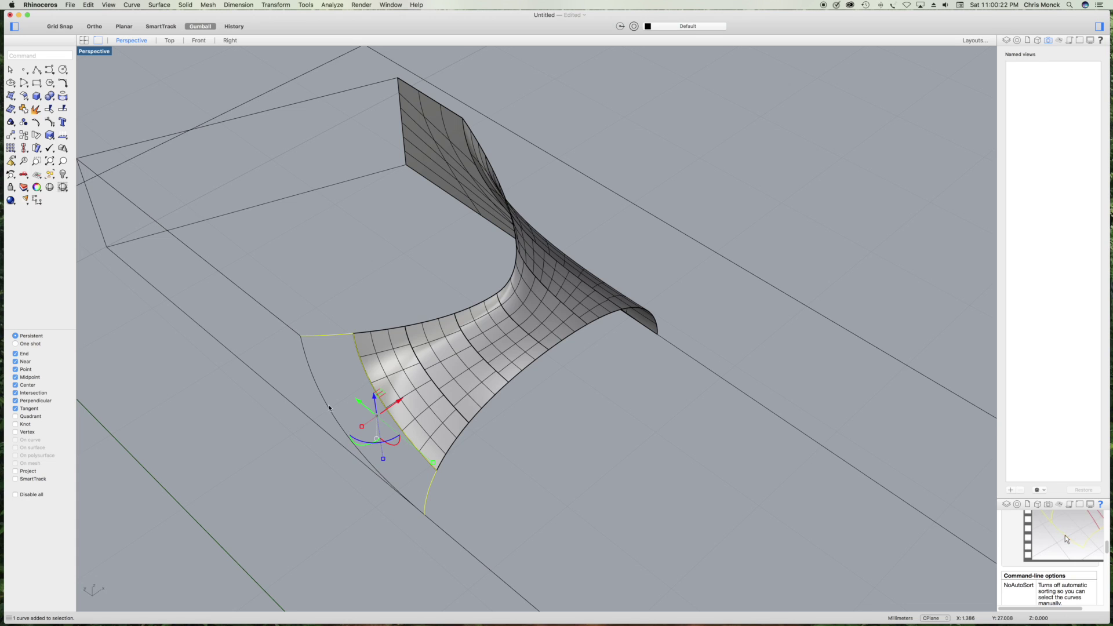
left_click(13, 97)
left_click(43, 119)
left_click(308, 206)
- Draw a straight polyline from the heel's lower corner on the shorter side to the end of the neck arch
right_click_drag(253, 442, 425, 429)
left_click(36, 70)
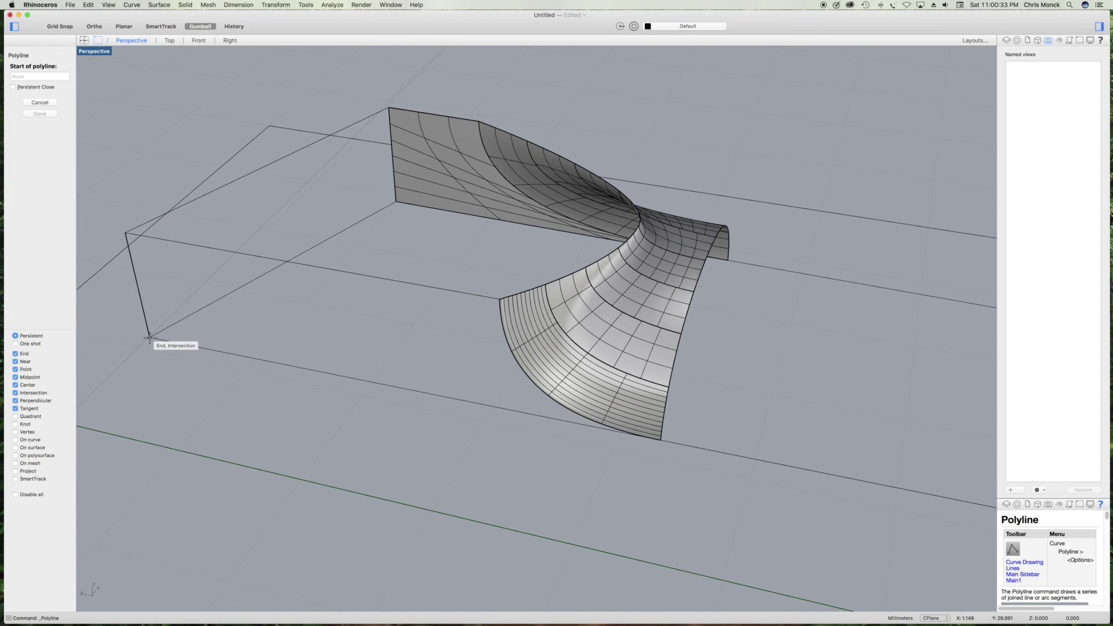
left_click(149, 338)
left_click(661, 439)
key("Return")
- Build a network surface for the heel's shorter side face from its four bounding curves
left_click(549, 417)
left_click(575, 431)
left_click(522, 369, "shift")
left_click(549, 382)
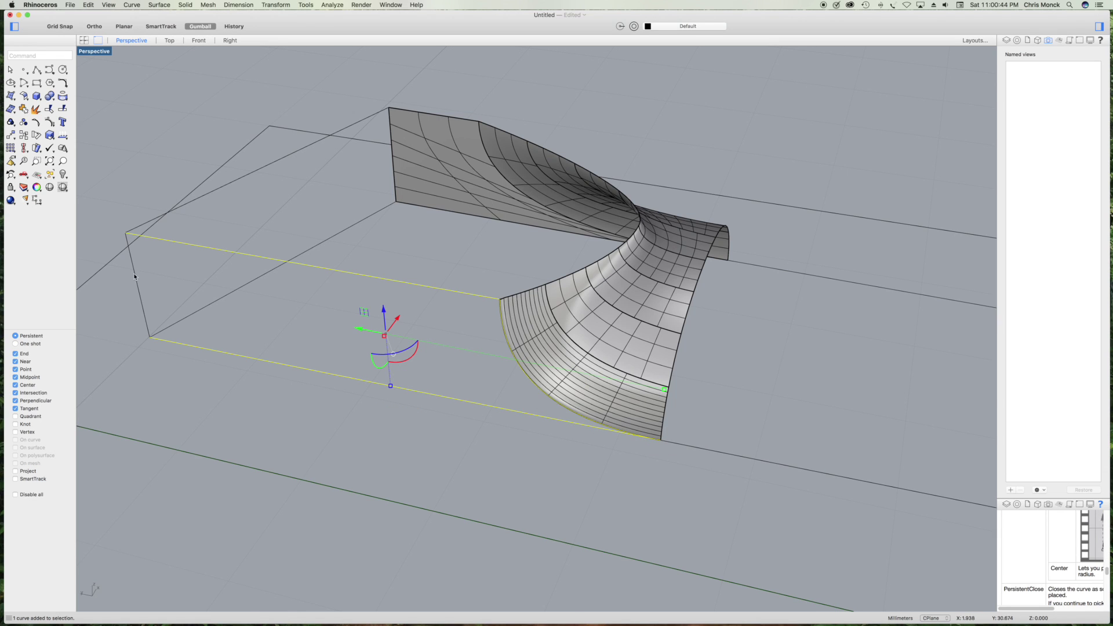
left_click(11, 96)
left_click(70, 159)
left_click(311, 206)
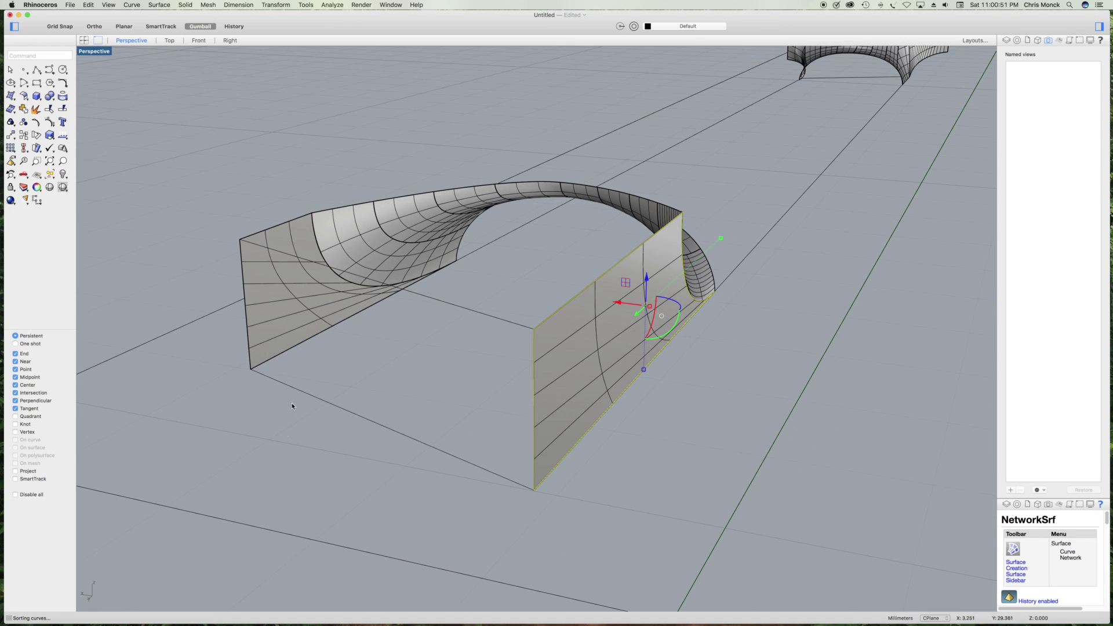
- Explode the rectangle at the heel's end and build a network surface for the end face from its four edges
left_click(292, 405)
left_click(374, 423)
left_click(36, 109)
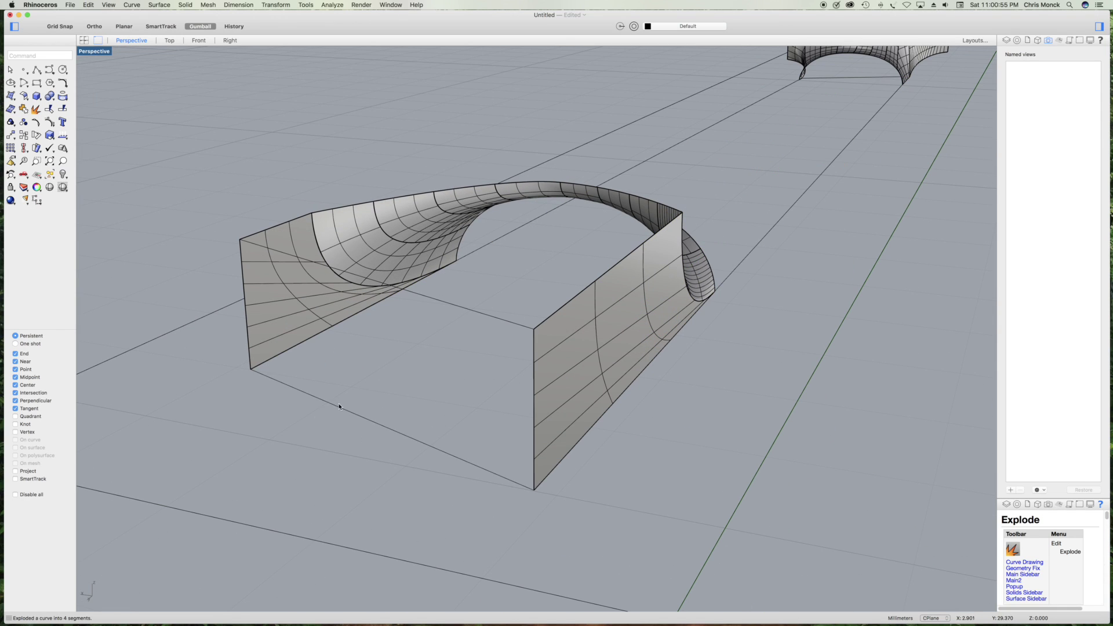
left_click(272, 347)
left_click(294, 255, "shift")
left_click(534, 397, "shift")
left_click(558, 419)
left_click(13, 96)
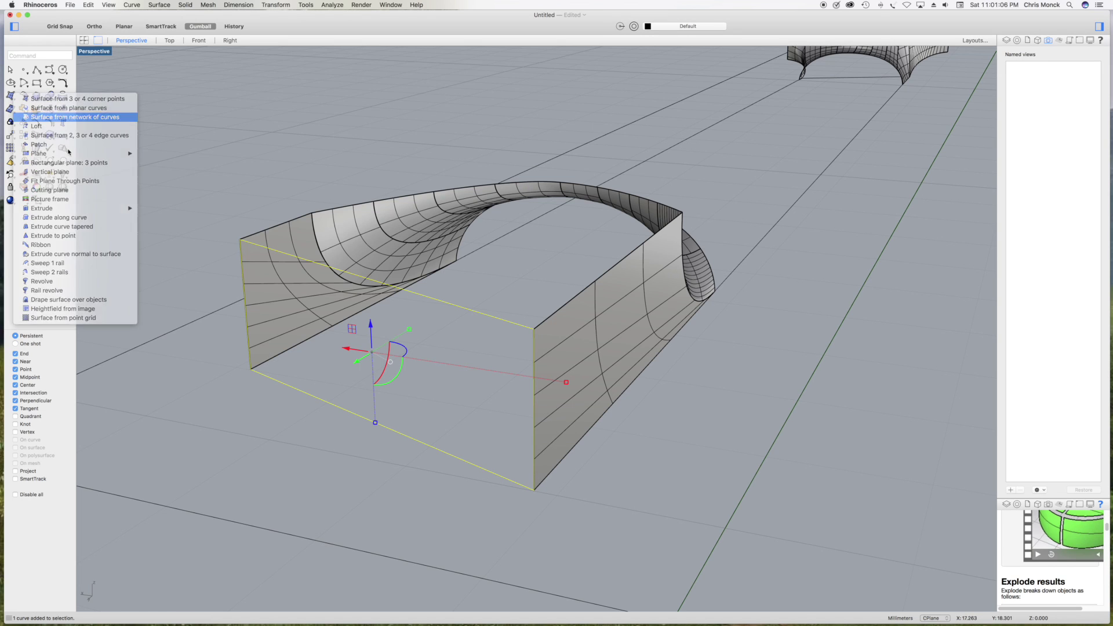
left_click(61, 118)
left_click(316, 207)
- Select the curved segments of the heel's upper outline and join them into one curve
right_click_drag(227, 182, 349, 205)
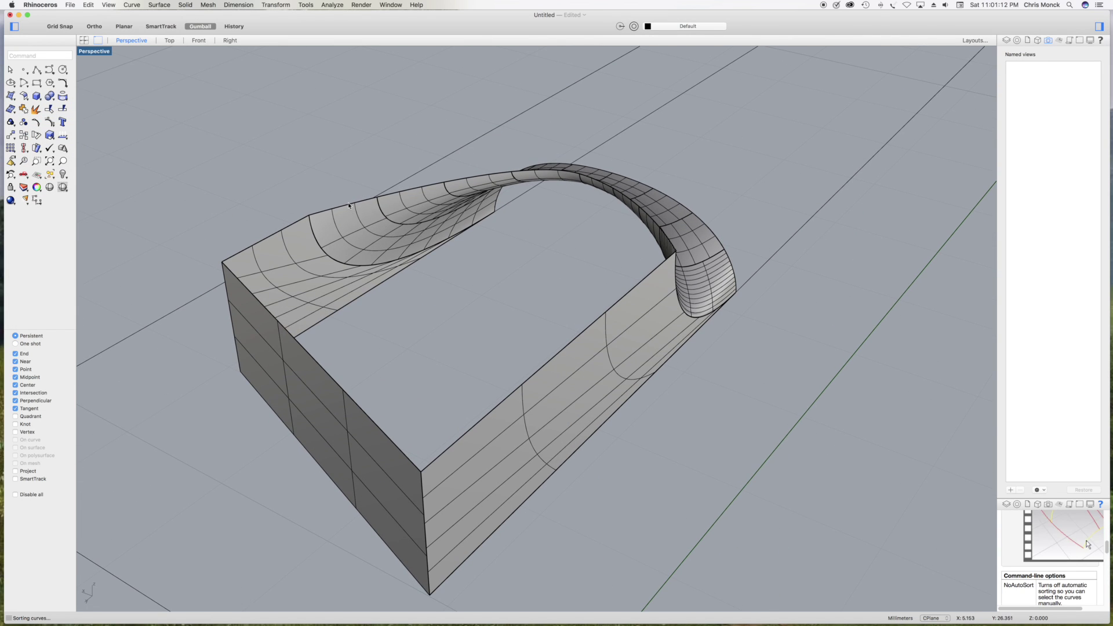
left_click(381, 217)
left_click(417, 189, "shift")
left_click(441, 204)
left_click(486, 175, "shift")
left_click(510, 188)
right_click_drag(536, 205, 428, 234)
left_click(576, 330, "shift")
left_click(595, 344)
left_click(523, 334, "shift")
left_click(537, 342)
left_click(492, 327)
left_click(493, 330)
left_click(458, 309)
left_click(458, 308)
left_click(432, 287)
left_click(432, 287)
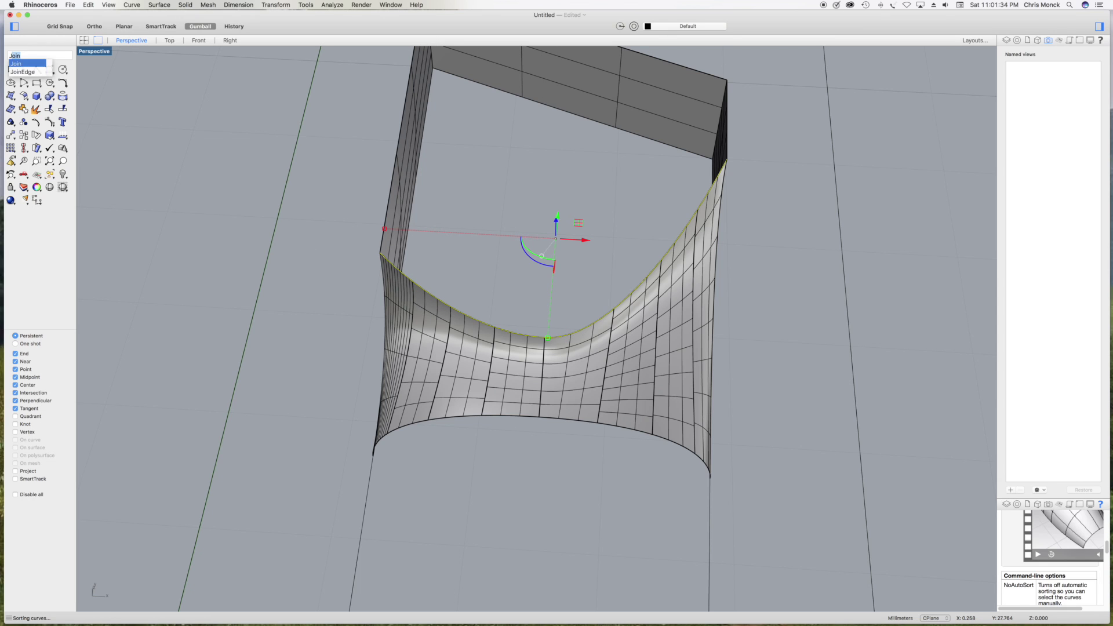
key("Return")
- Cap the heel's top with a network surface from the joined outline and the remaining straight edges
left_click(716, 86)
left_click(716, 85)
scroll(663, 180, "down", 3)
left_click(9, 96)
left_click(92, 114)
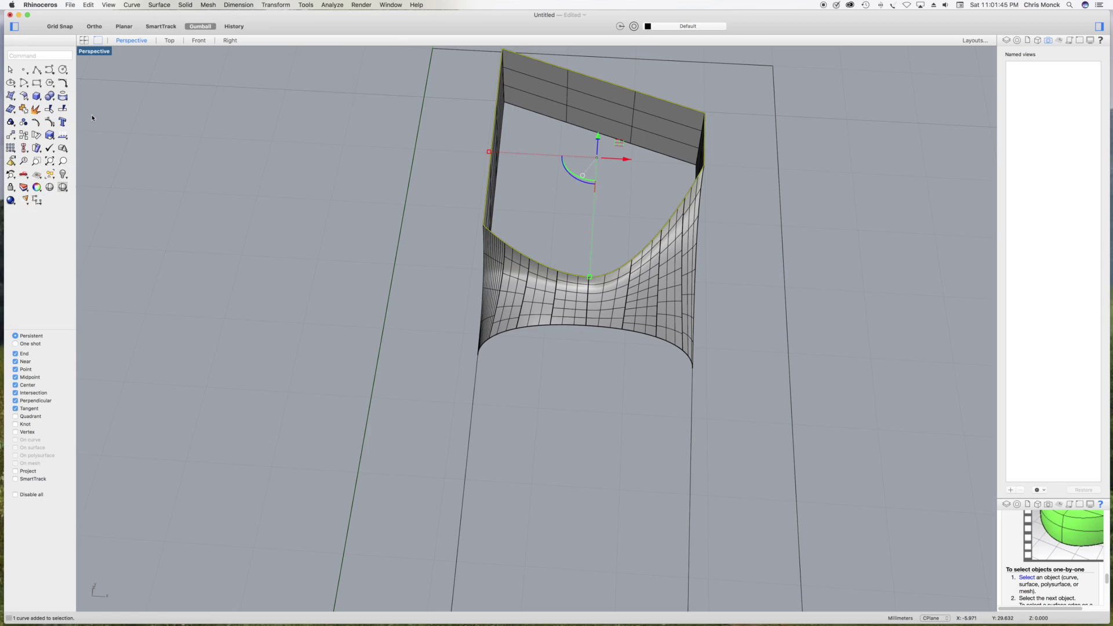
left_click(309, 207)
- Show all hidden objects of the neck model
right_click_drag(320, 221, 154, 191)
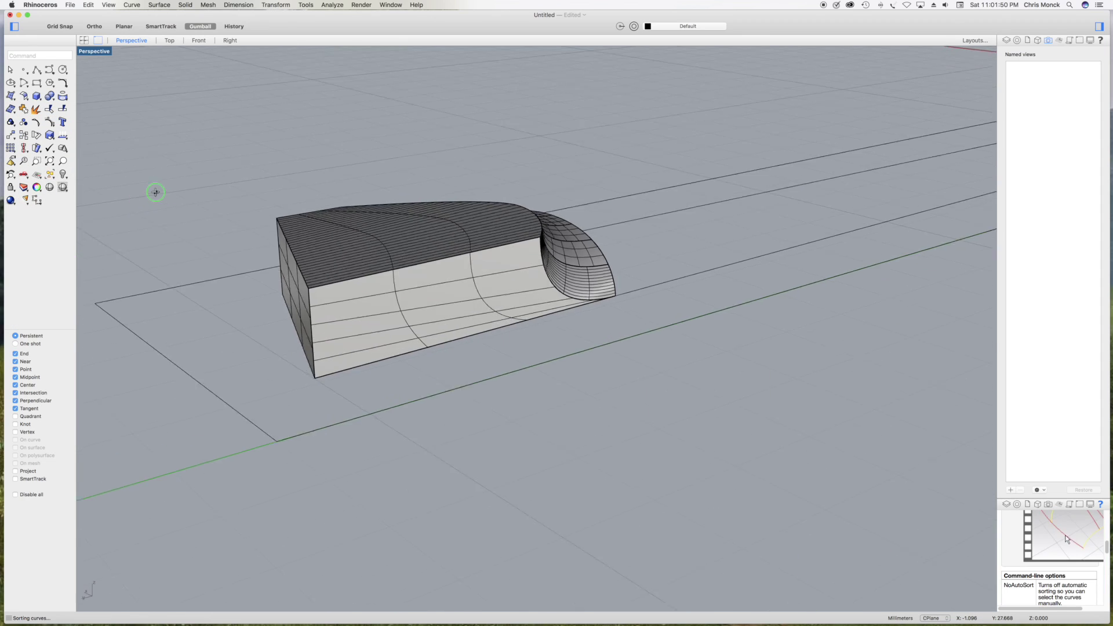
right_click_drag(690, 241, 506, 306, "shift")
scroll(507, 306, "down", 6)
mouse_move(105, 91)
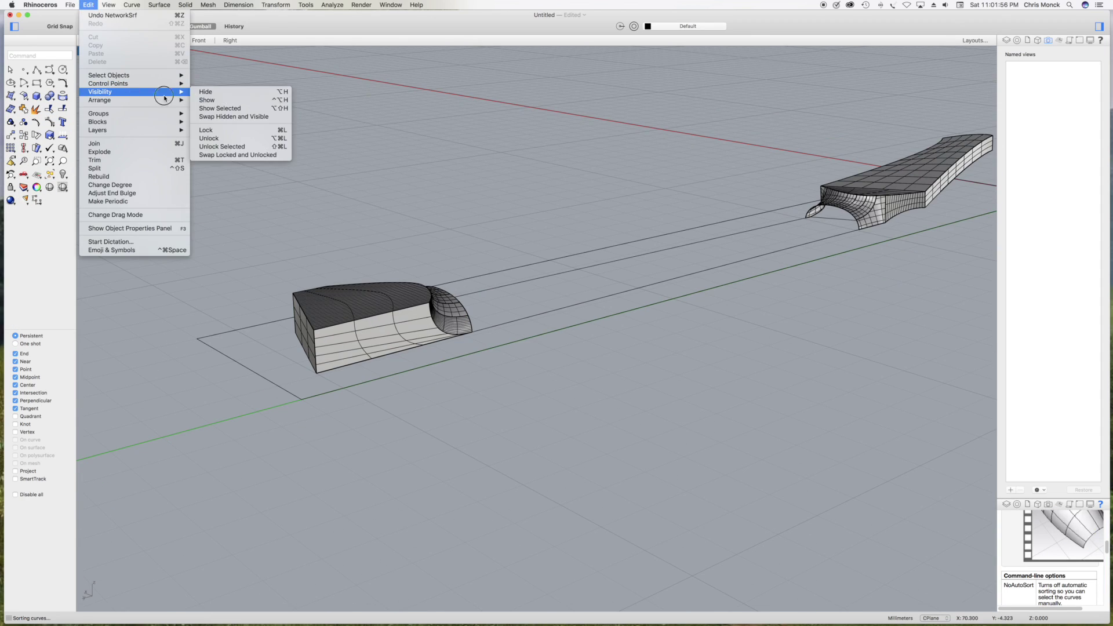
left_click(209, 100)
right_click_drag(746, 288, 546, 311)
scroll(545, 309, "down", 2)
right_click_drag(648, 363, 405, 362)
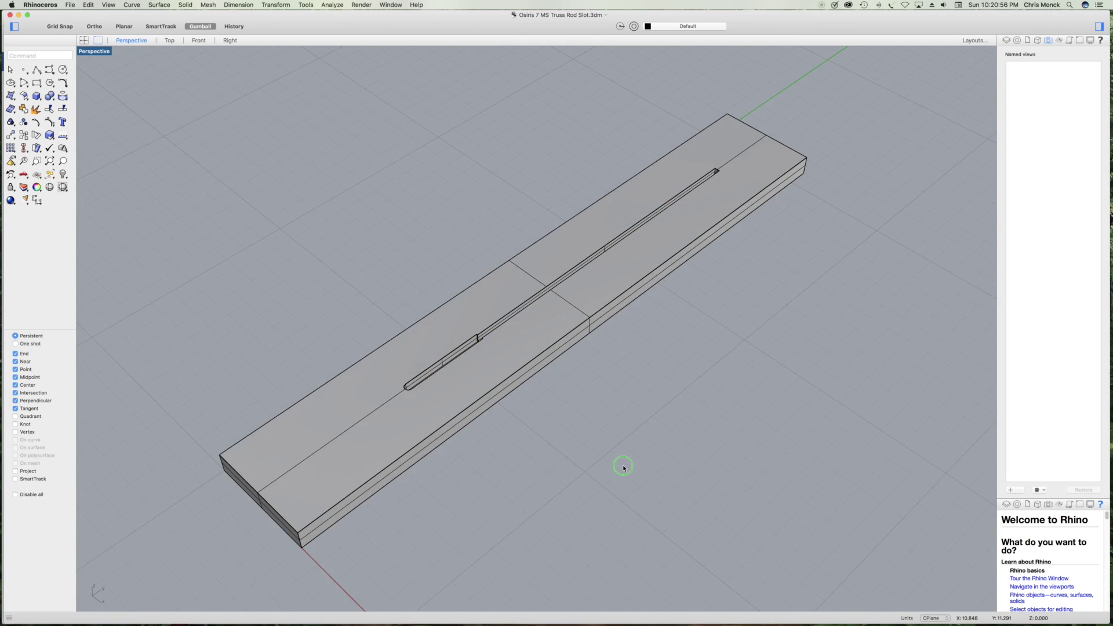
- Examine the truss rod slot in the neck blank of the Osiris 7 MS Truss Rod Slot model
right_click_drag(624, 464, 608, 455)
mouse_move(533, 442)
right_mouse_down()
mouse_move(524, 435)
mouse_move(592, 449)
mouse_move(532, 440)
right_mouse_up()
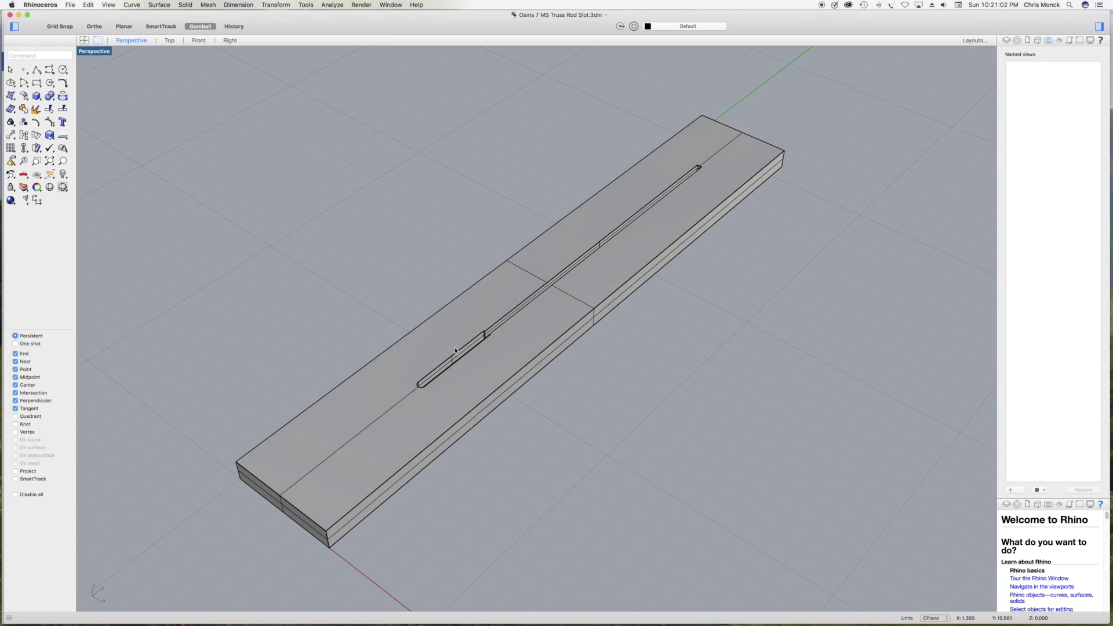
scroll(479, 350, "up", 5)
right_click_drag(481, 356, 490, 363)
scroll(648, 350, "down", 8)
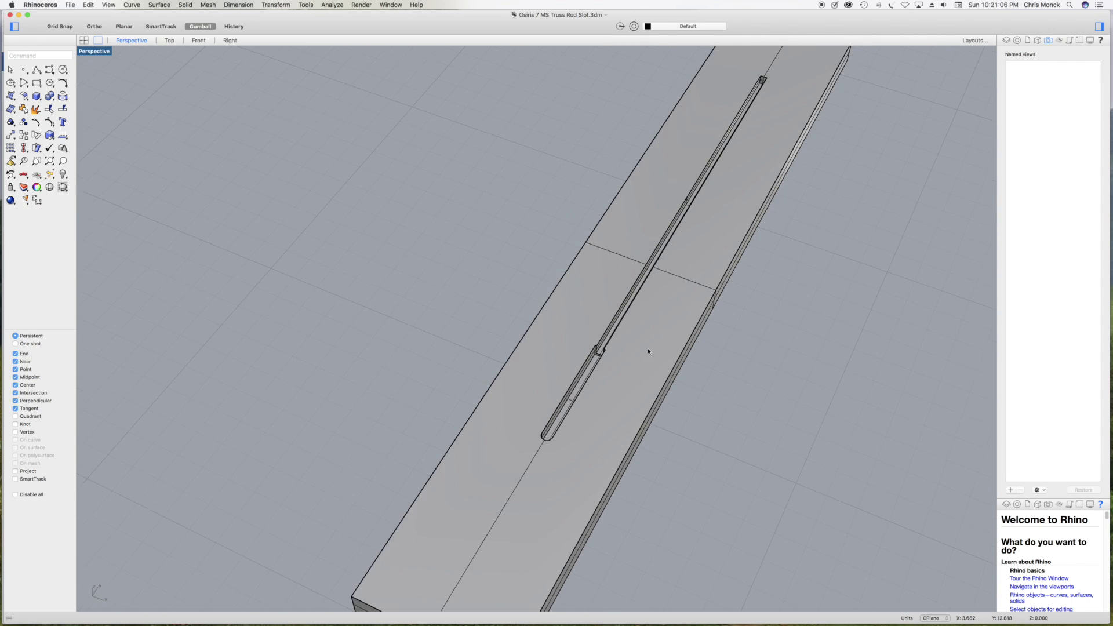
right_click_drag(758, 385, 604, 348)
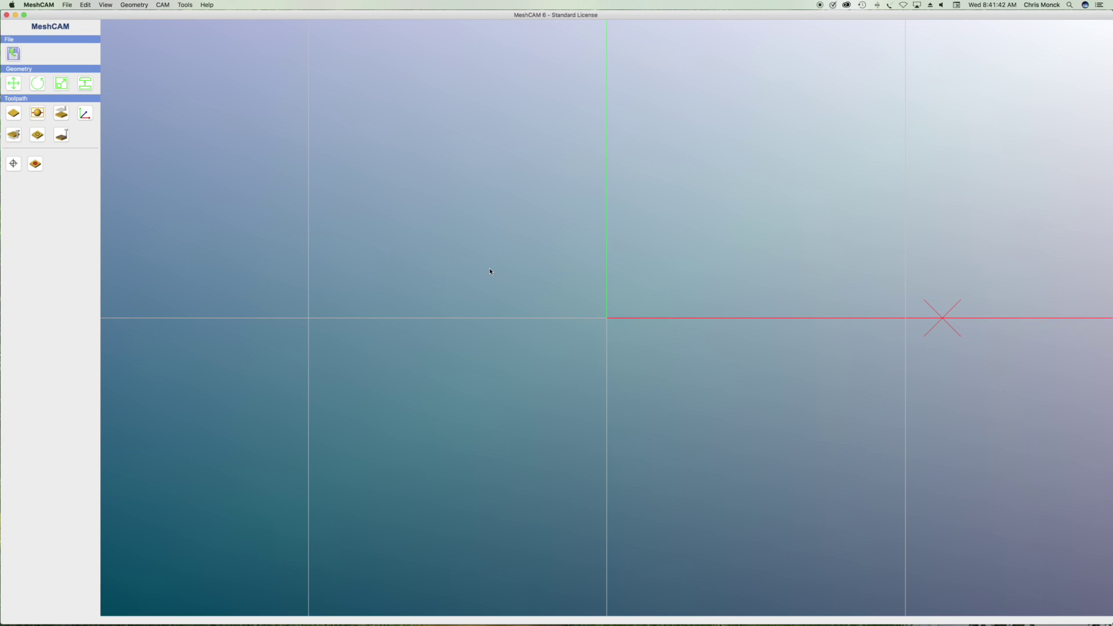
- In MeshCAM, open the recent job file Osiris 7 MS Neck Rev.1.mcf
left_click(67, 5)
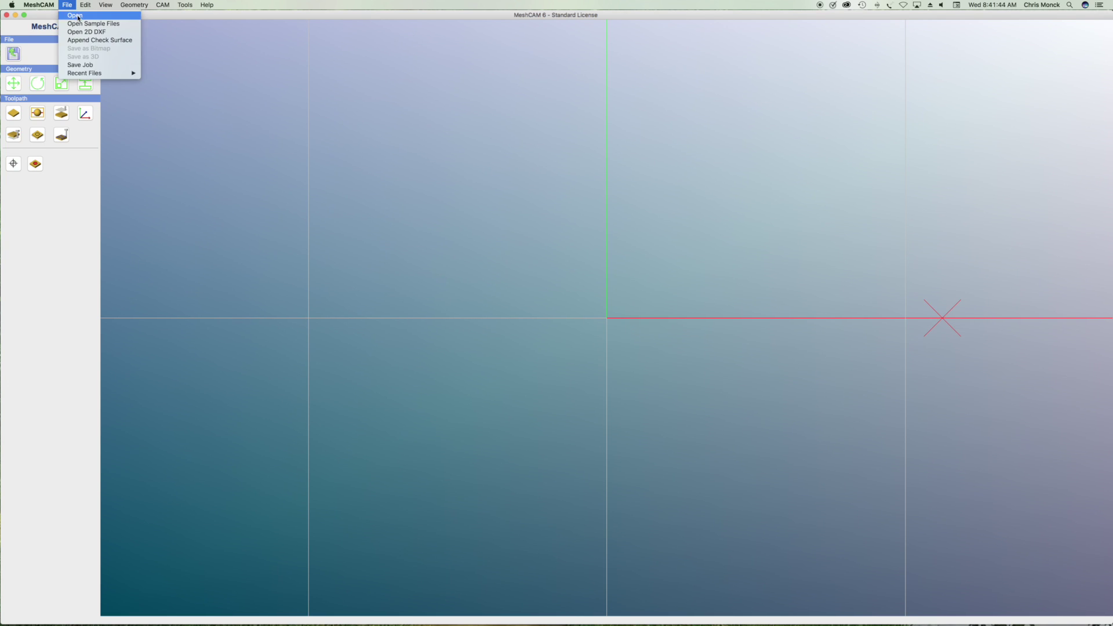
mouse_move(81, 73)
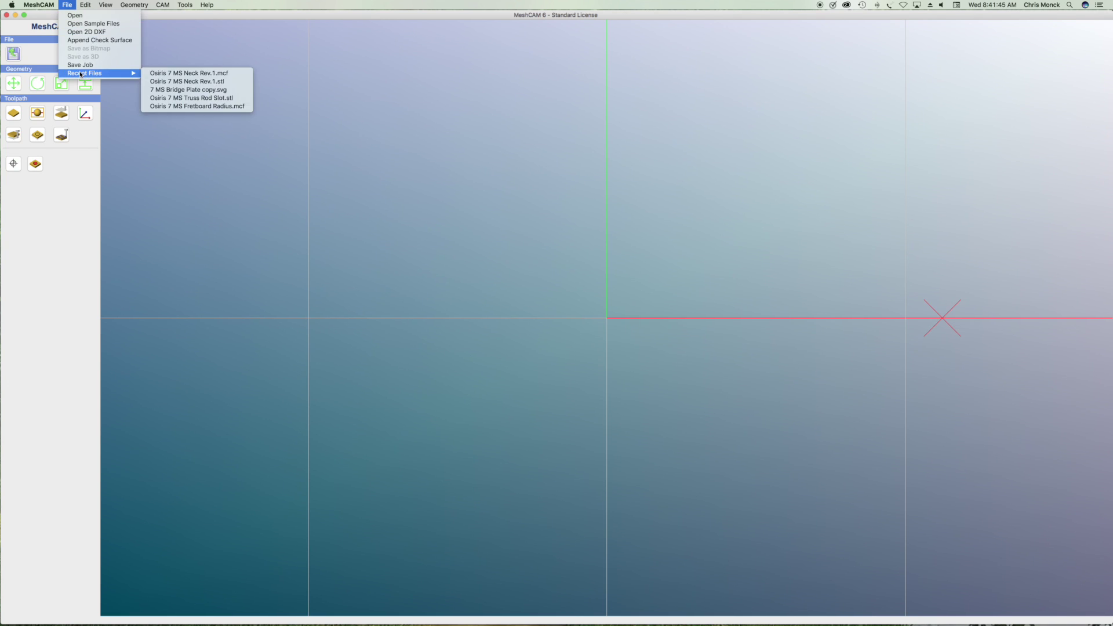
left_click(169, 74)
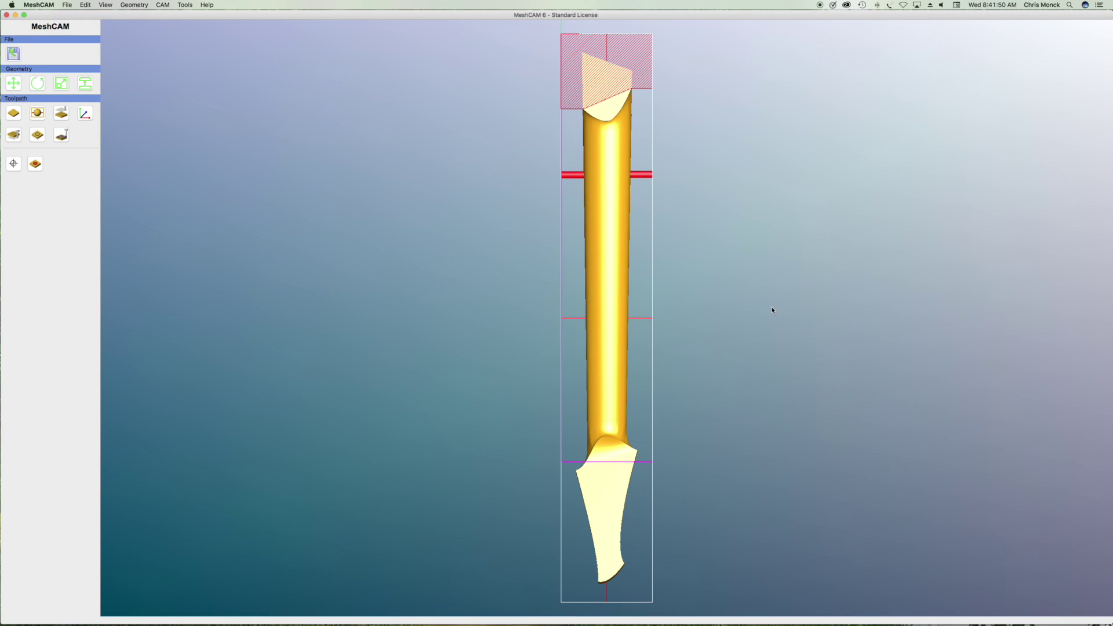
- Clear all machining and keepout regions from the neck job
left_click(37, 134)
left_click(545, 366)
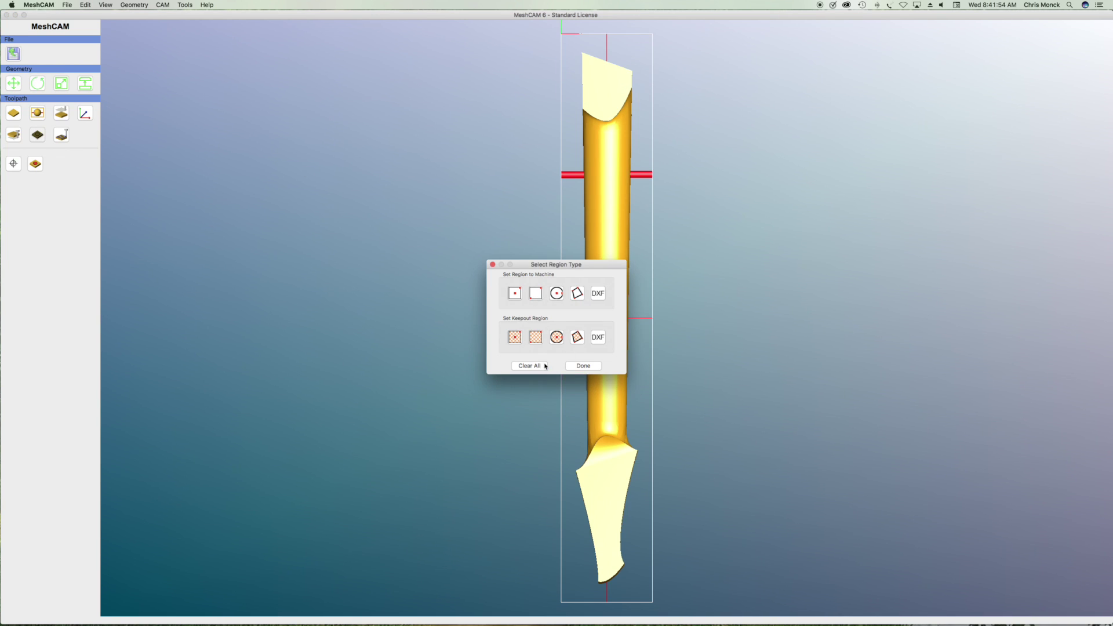
left_click(580, 366)
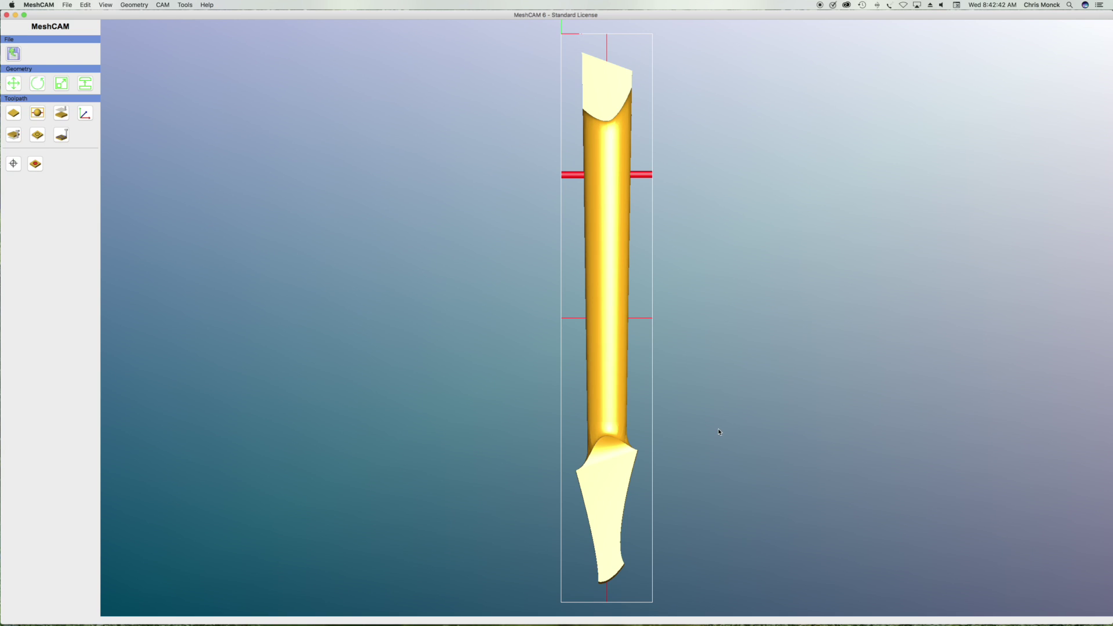
- Examine the neck and its angled headstock from the side against the stock outline, and restore the view from above
left_click_drag(522, 552, 687, 251)
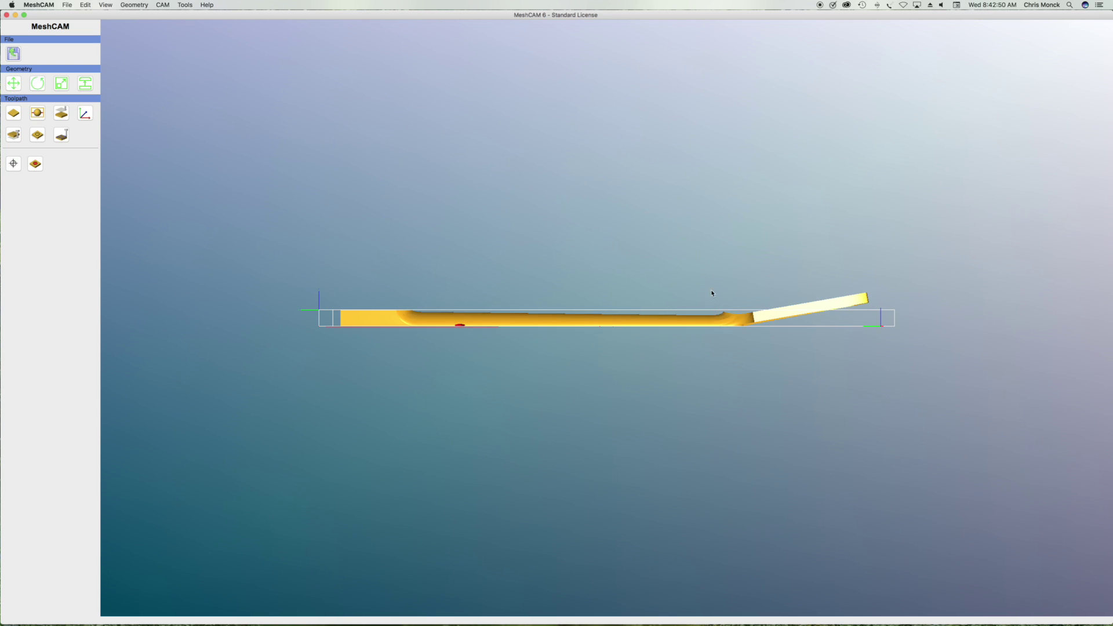
scroll(708, 313, "down", 1)
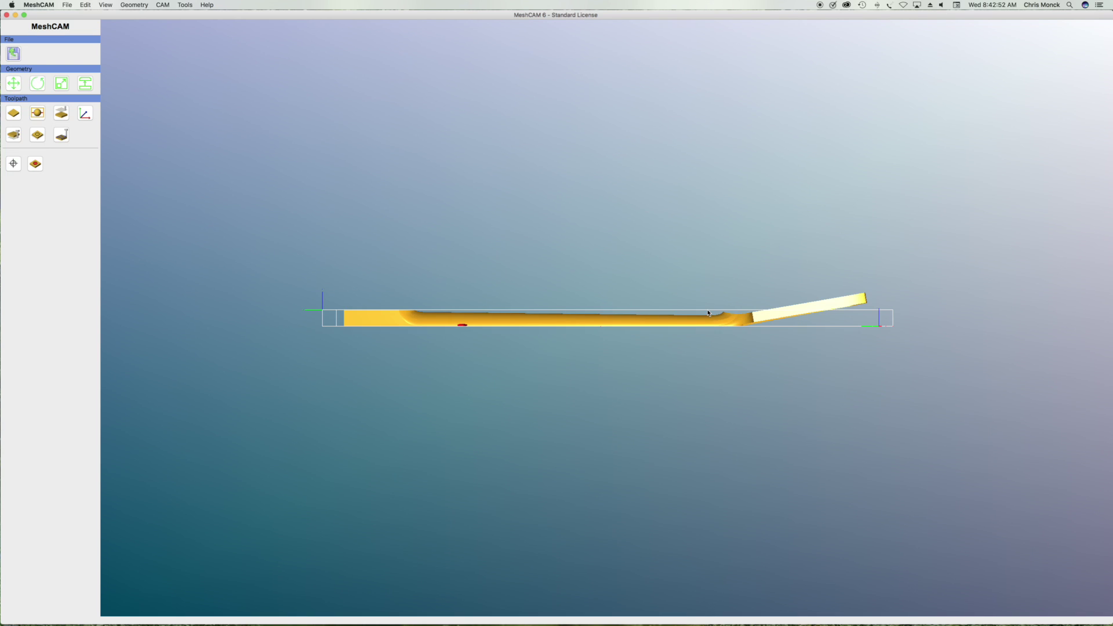
scroll(708, 313, "up", 2)
scroll(905, 312, "up", 4)
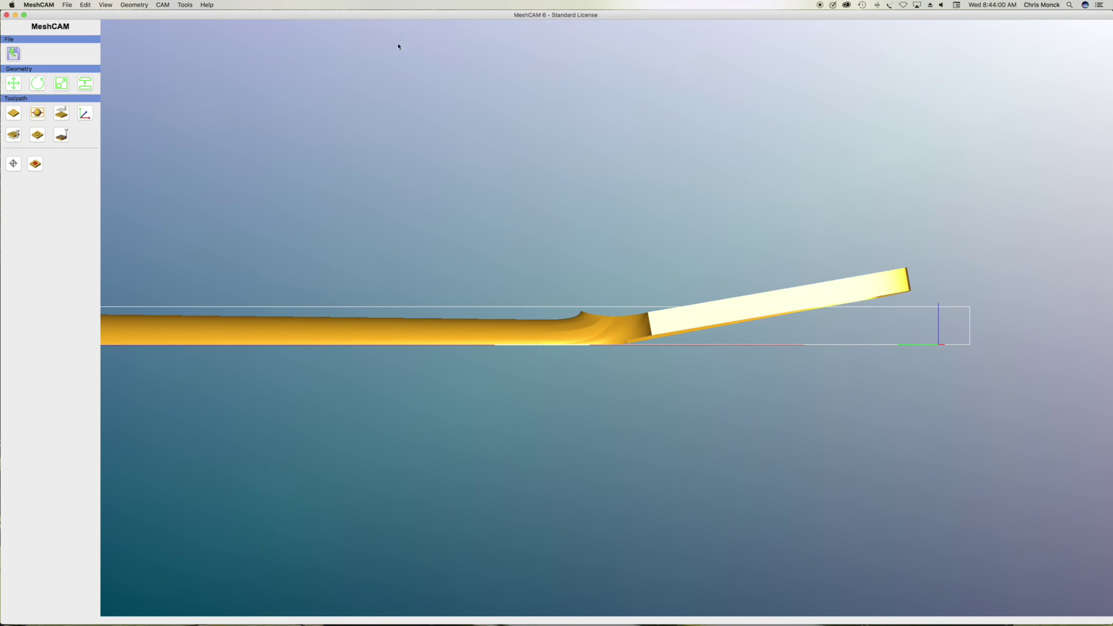
left_click(105, 5)
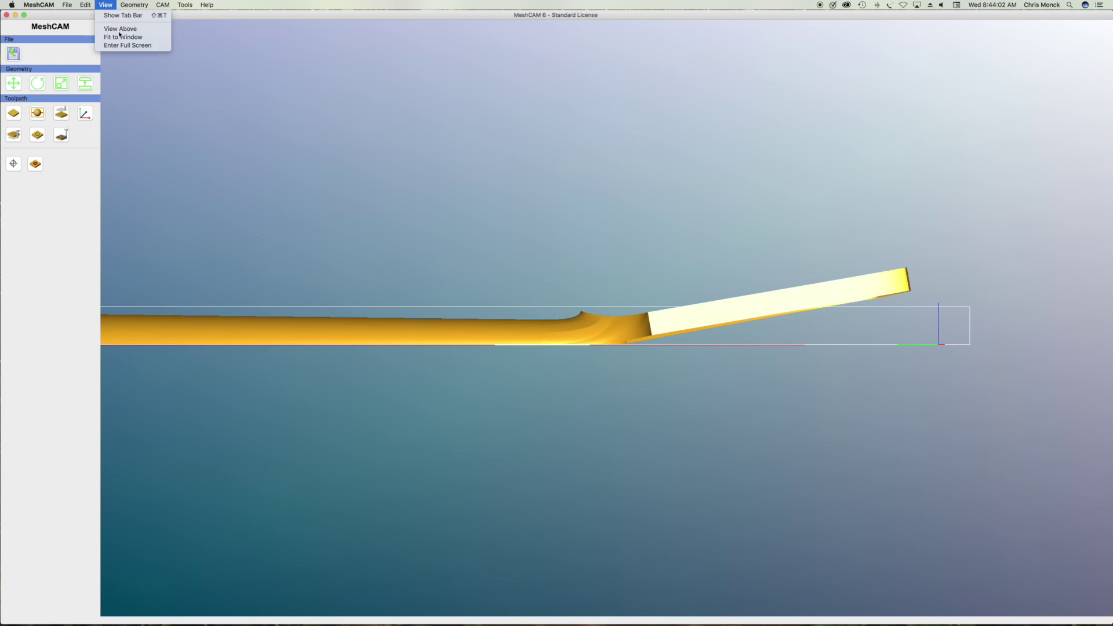
left_click(119, 29)
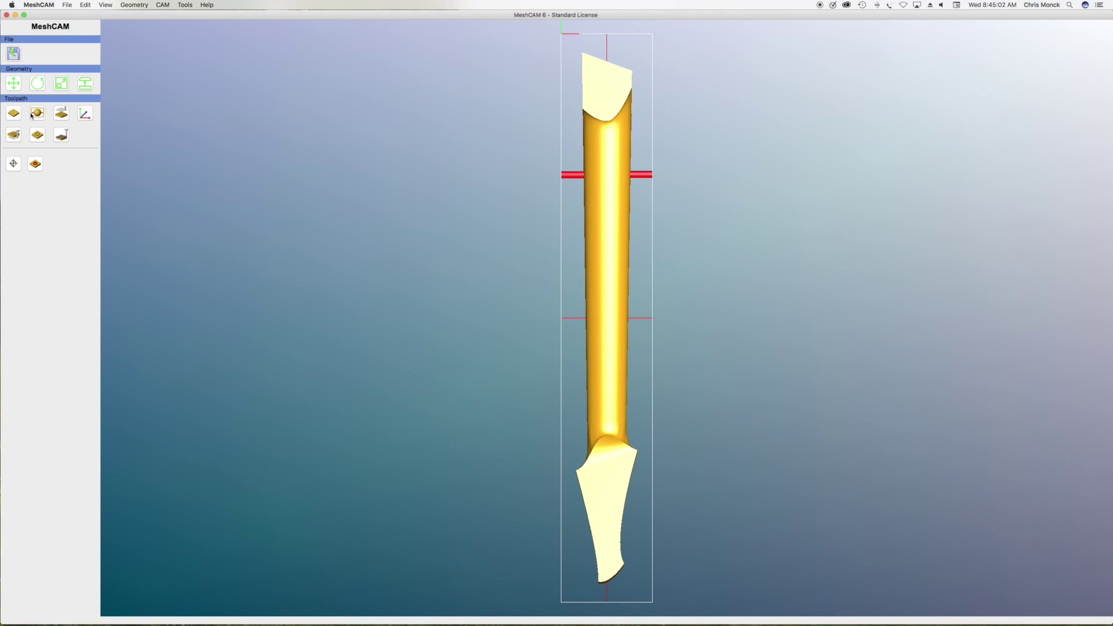
- Set a corner-to-corner rectangular machining region enclosing the neck from beyond the heel end to the start of the headstock
left_click(37, 136)
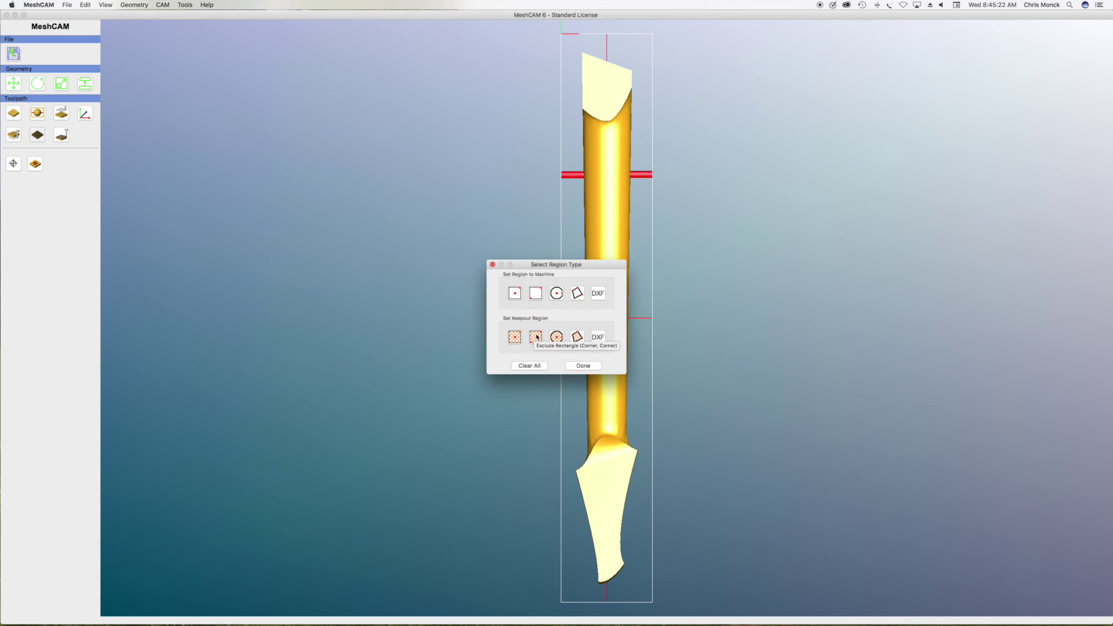
left_click(535, 293)
left_click(555, 27)
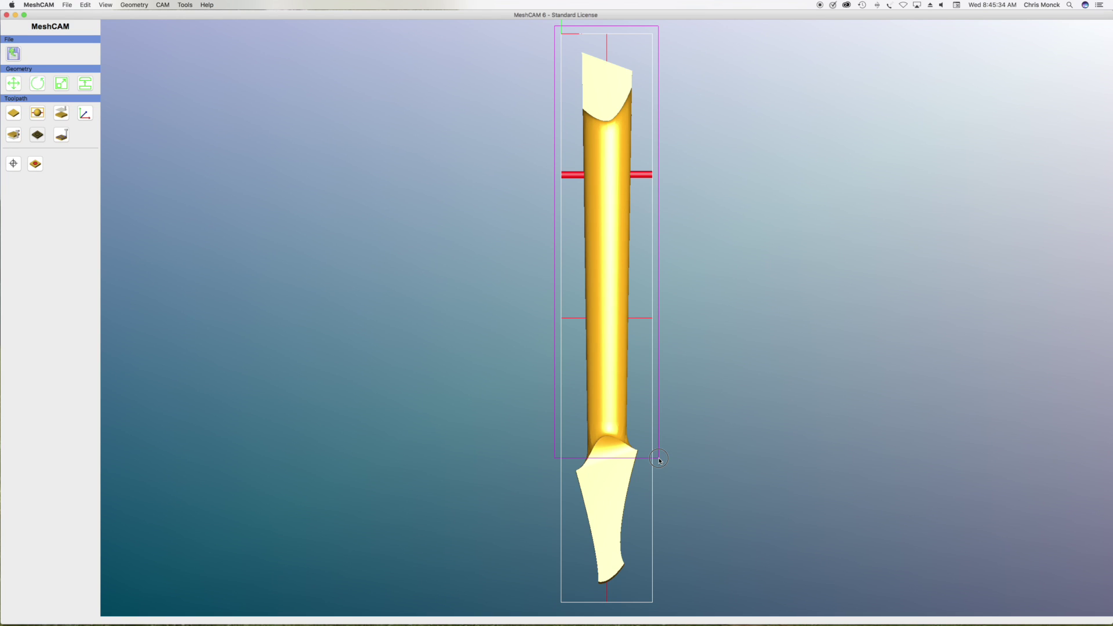
left_click(659, 459)
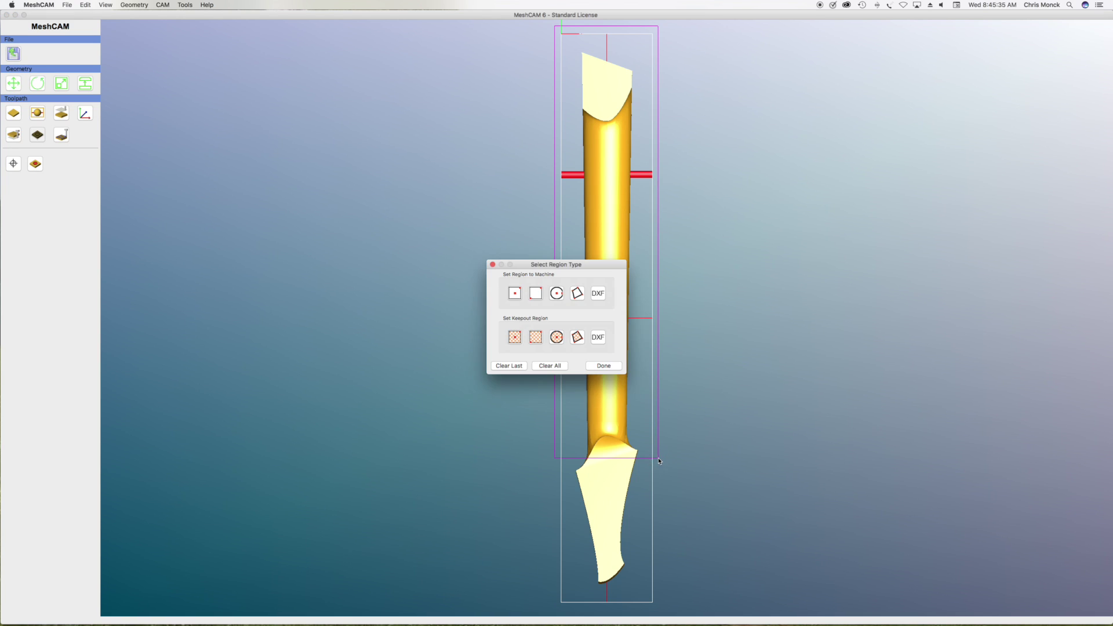
left_click(603, 366)
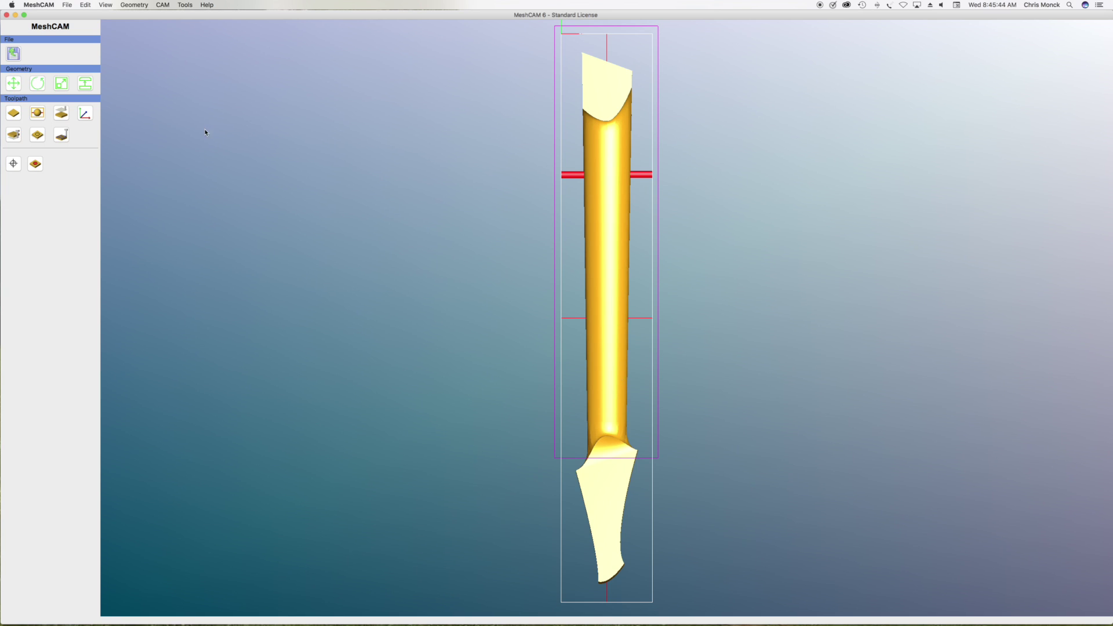
- Set the program zero's XY position to the back-left corner of the stock
left_click(90, 115)
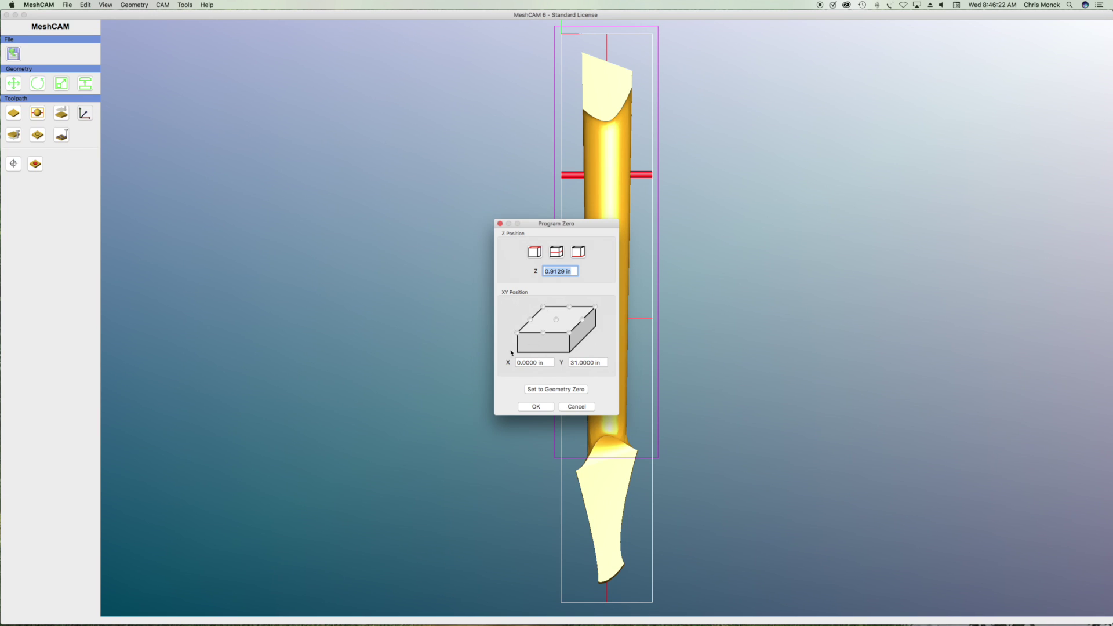
left_click(543, 307)
left_click(535, 407)
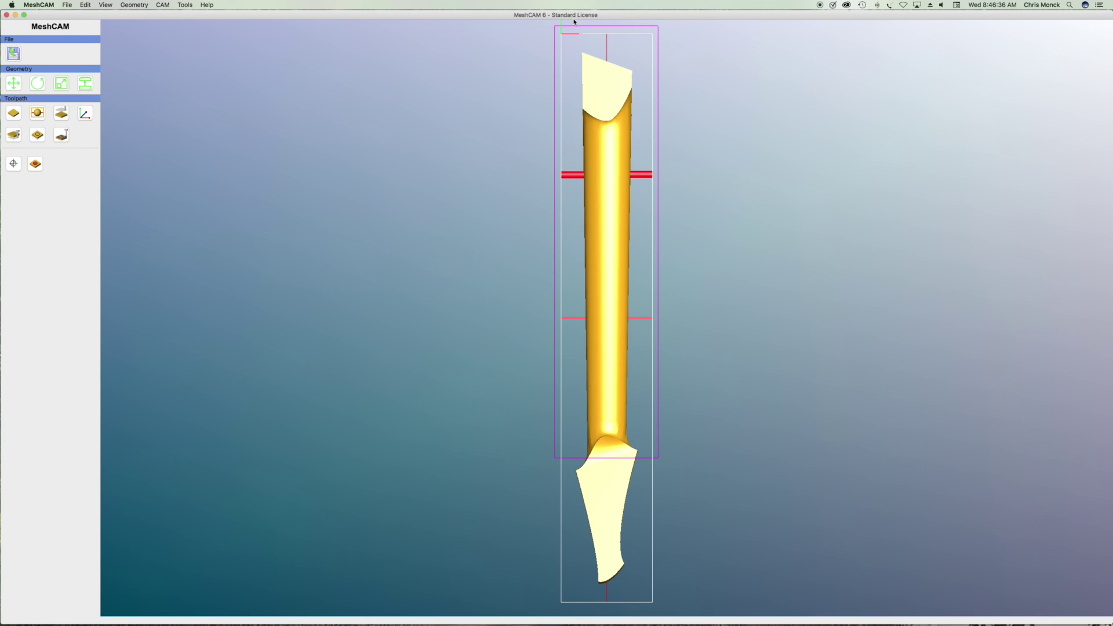
- Examine the program zero axes at the stock corner near the heel, and restore the view from above
scroll(577, 31, "up", 6)
middle_click_drag(575, 35, 561, 172)
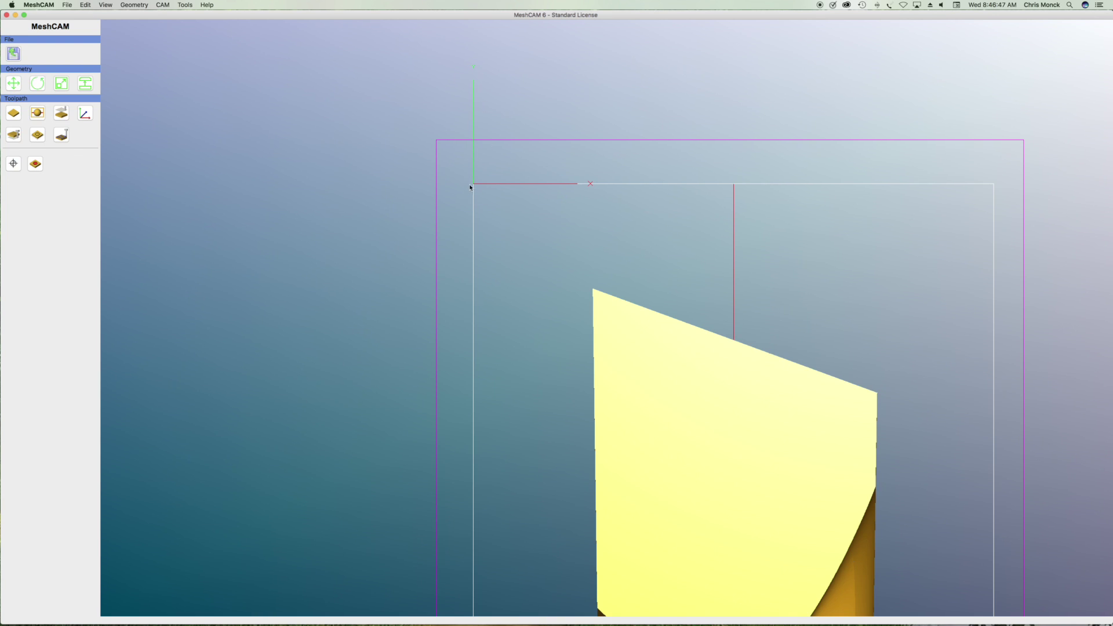
left_click_drag(495, 269, 348, 266)
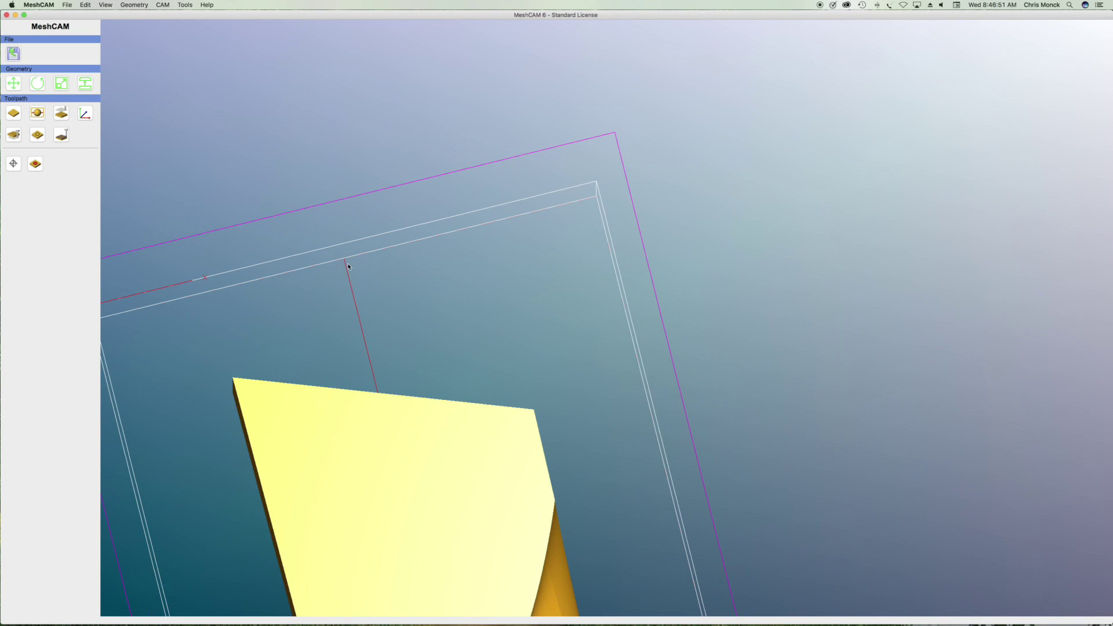
left_click_drag(306, 324, 776, 205)
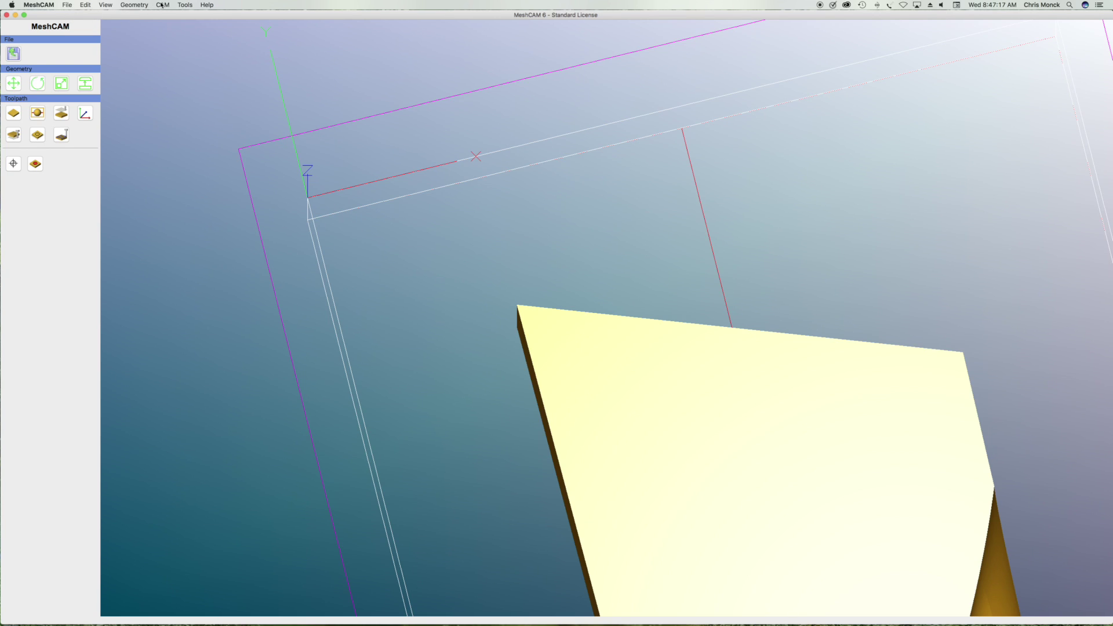
left_click(106, 5)
left_click(120, 29)
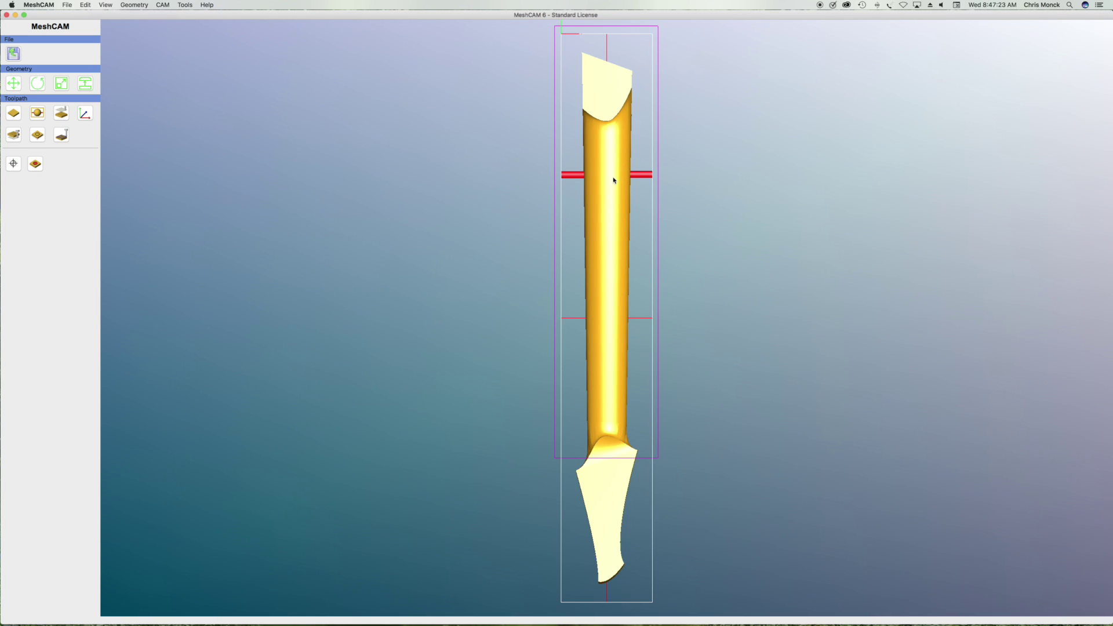
- Generate the roughing and parallel finish toolpaths with the existing parameters and inspect them over the neck shaft
left_click(62, 135)
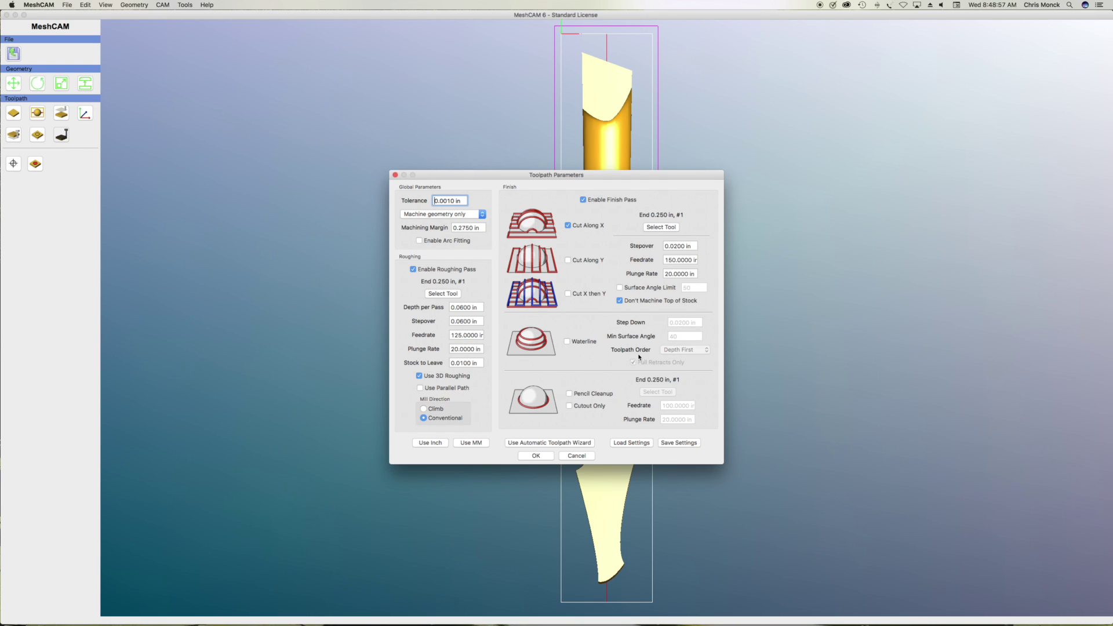
left_click(541, 457)
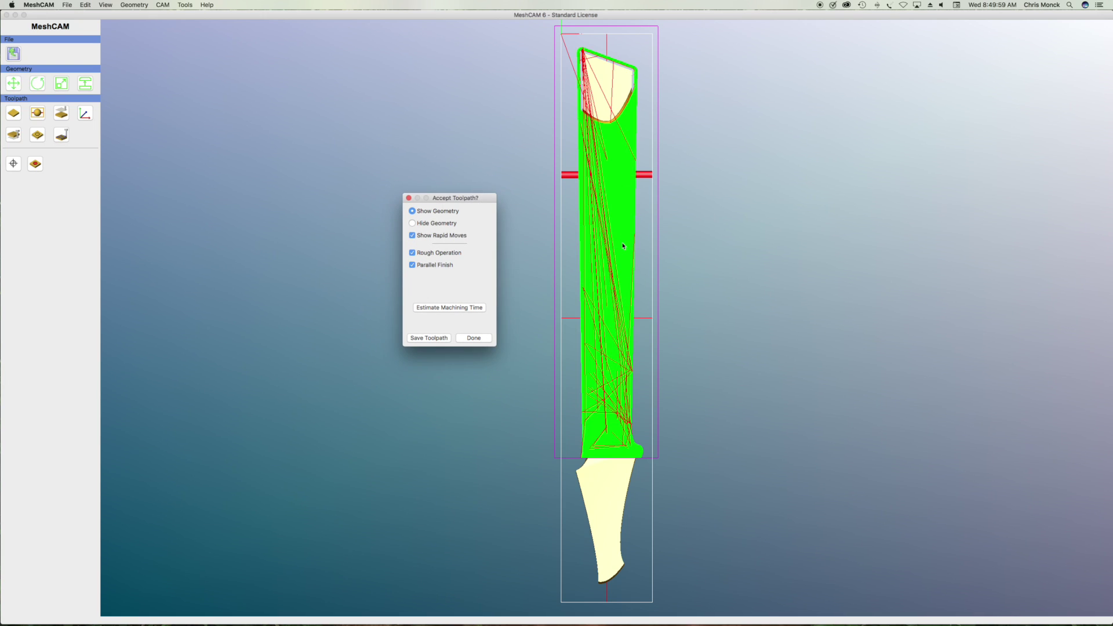
scroll(624, 245, "up", 10)
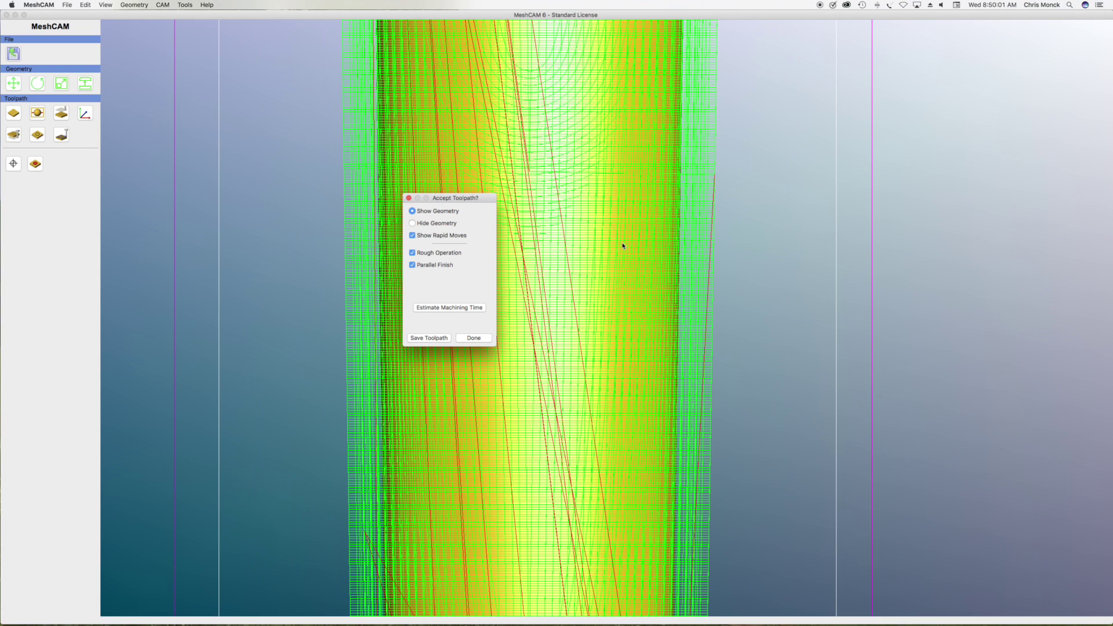
scroll(623, 246, "up", 5)
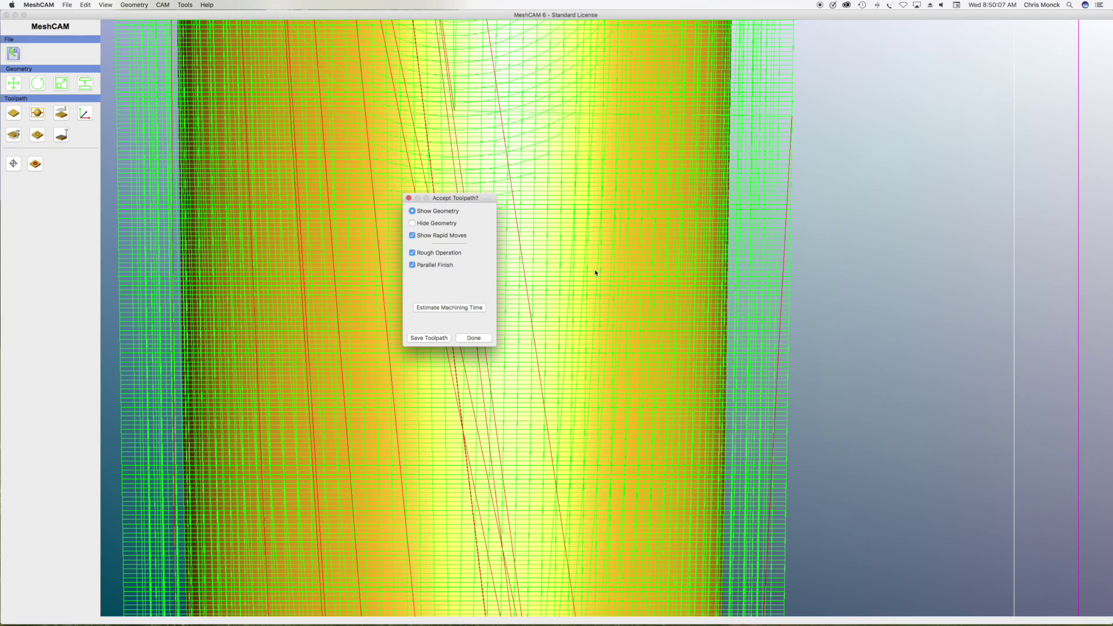
scroll(596, 309, "down", 10)
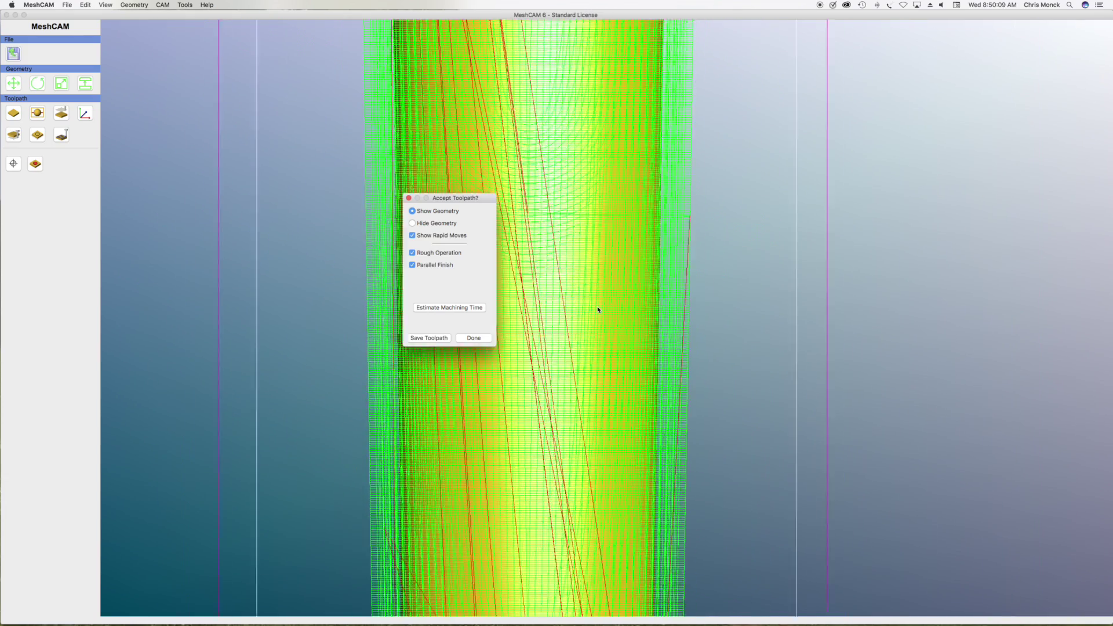
scroll(600, 309, "down", 8)
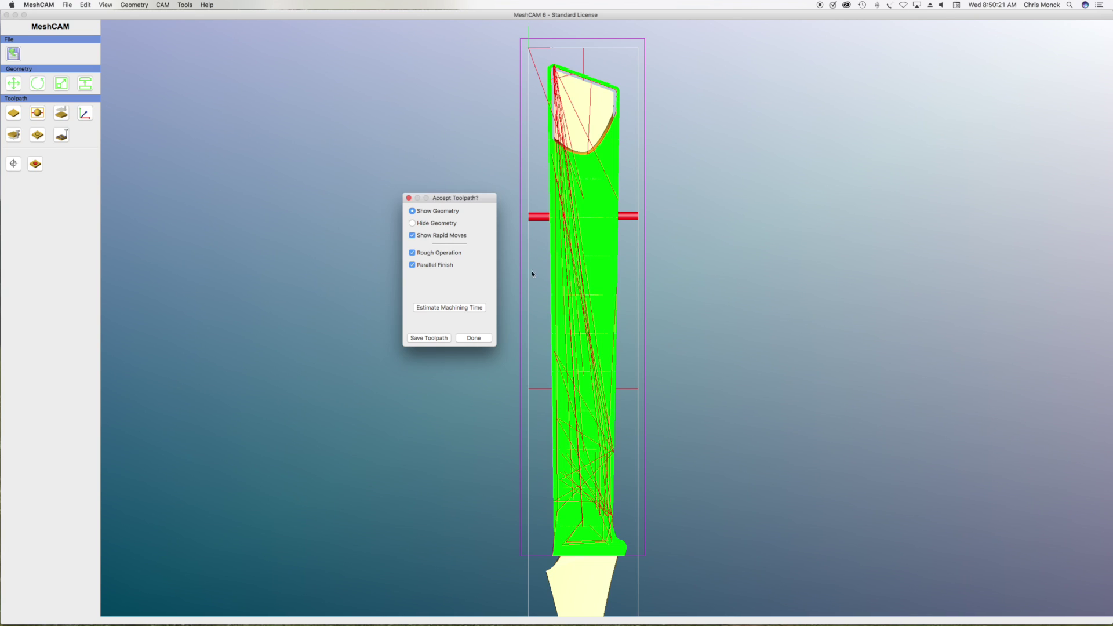
- Hide the parallel finish toolpath and examine the roughing passes along the neck
left_click(412, 266)
left_click(412, 266)
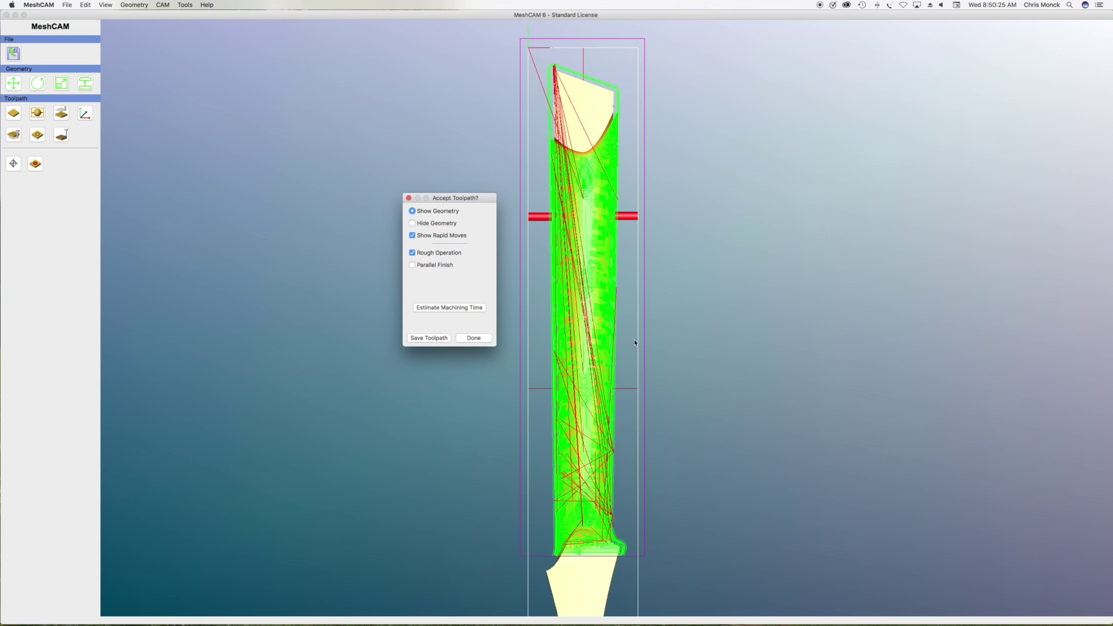
scroll(589, 344, "up", 5)
scroll(589, 344, "up", 2)
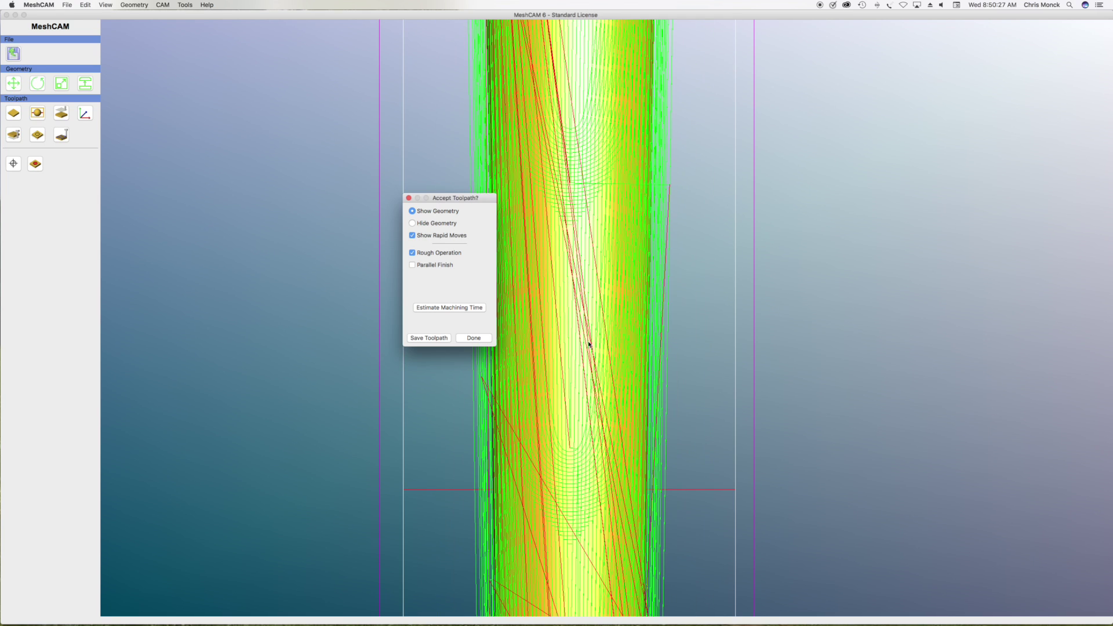
- Examine the parallel finish passes on their own, and redisplay the roughing toolpath with them
left_click(413, 253)
left_click(412, 265)
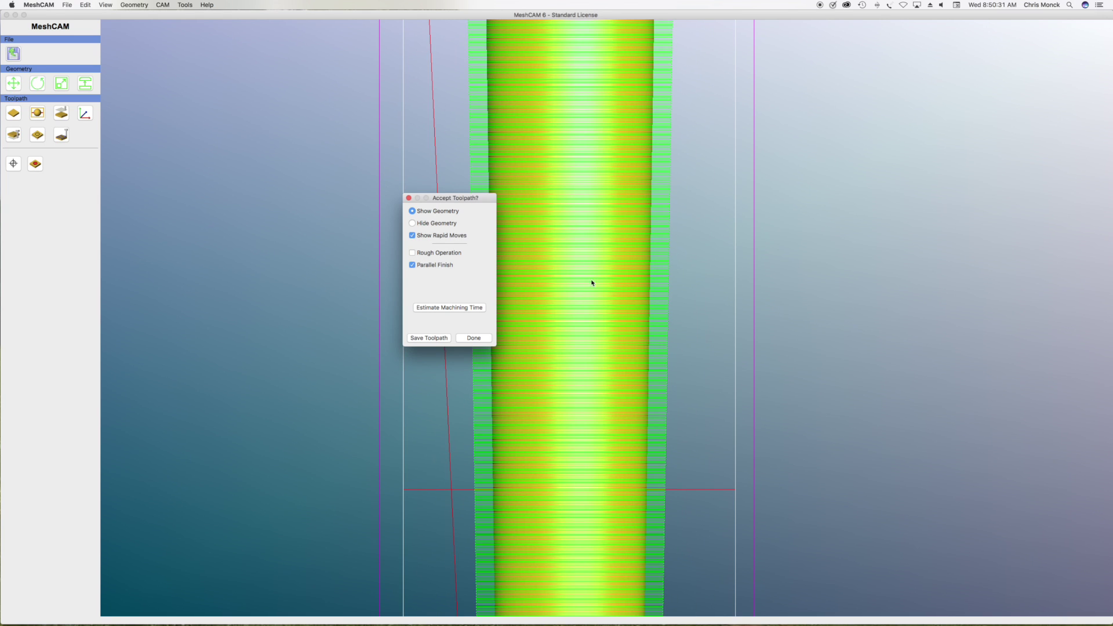
scroll(625, 313, "up", 5)
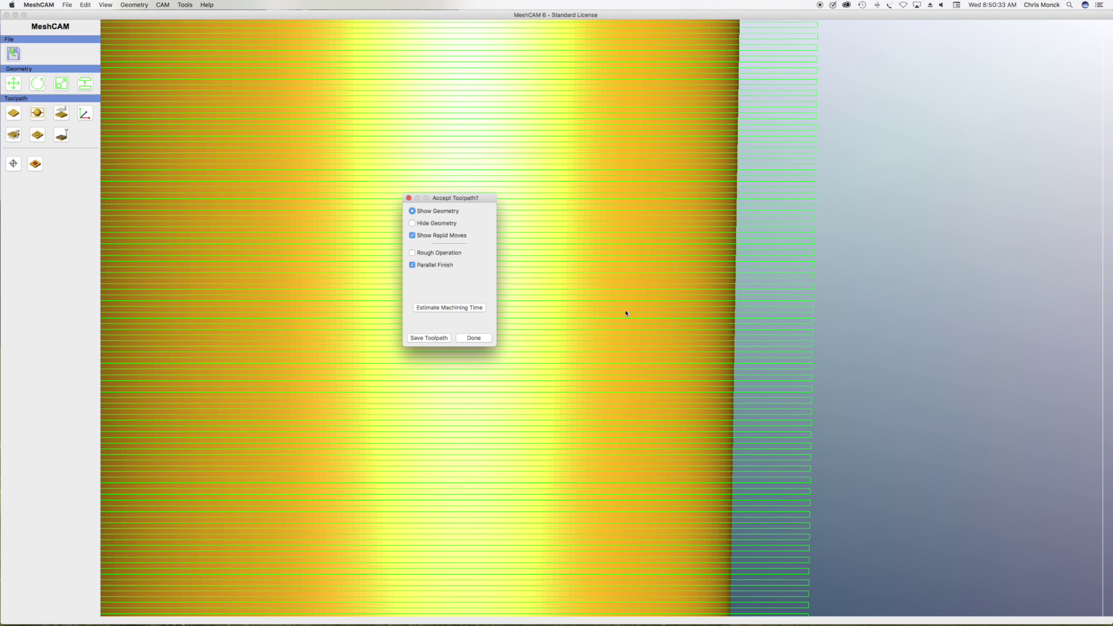
scroll(635, 313, "down", 5)
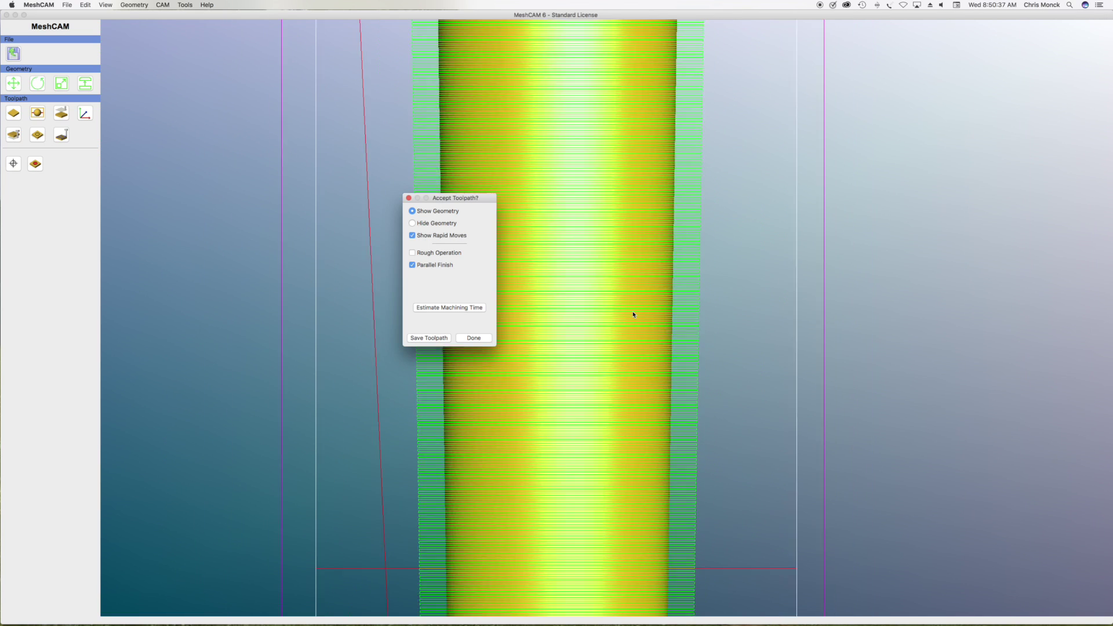
scroll(633, 315, "down", 3)
left_click(412, 253)
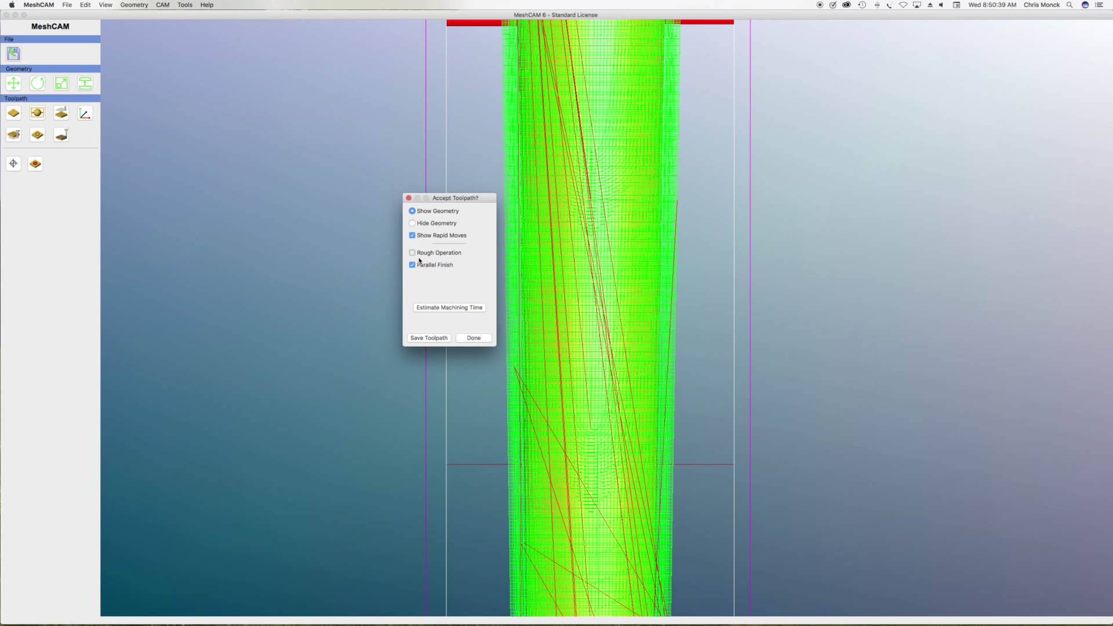
- Estimate the machining time for the roughing and parallel finish toolpaths
left_click(445, 309)
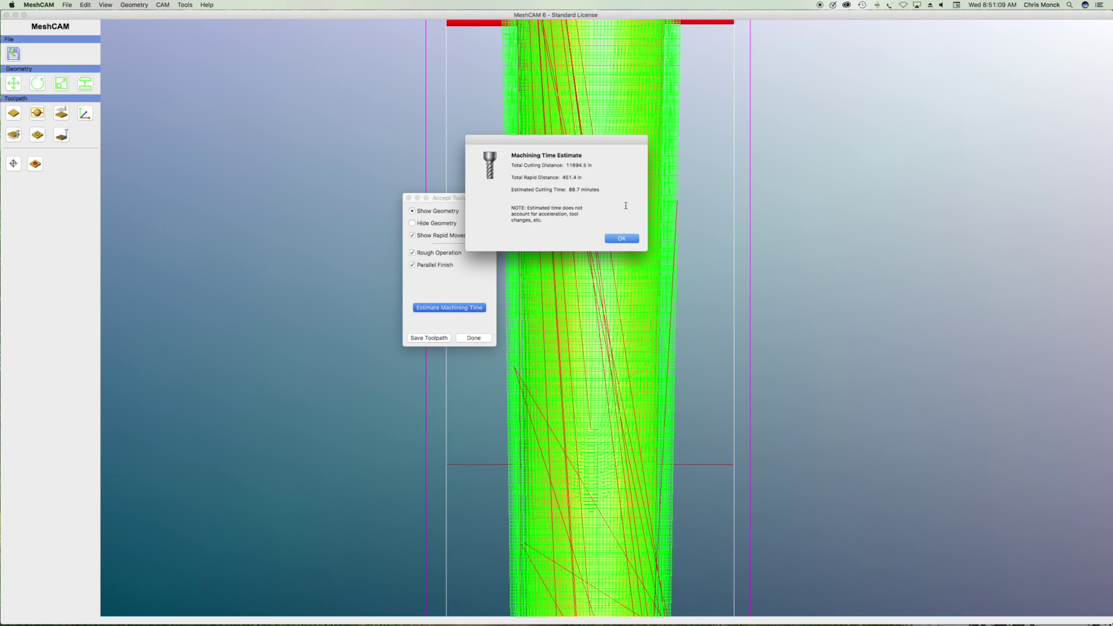
left_click(620, 240)
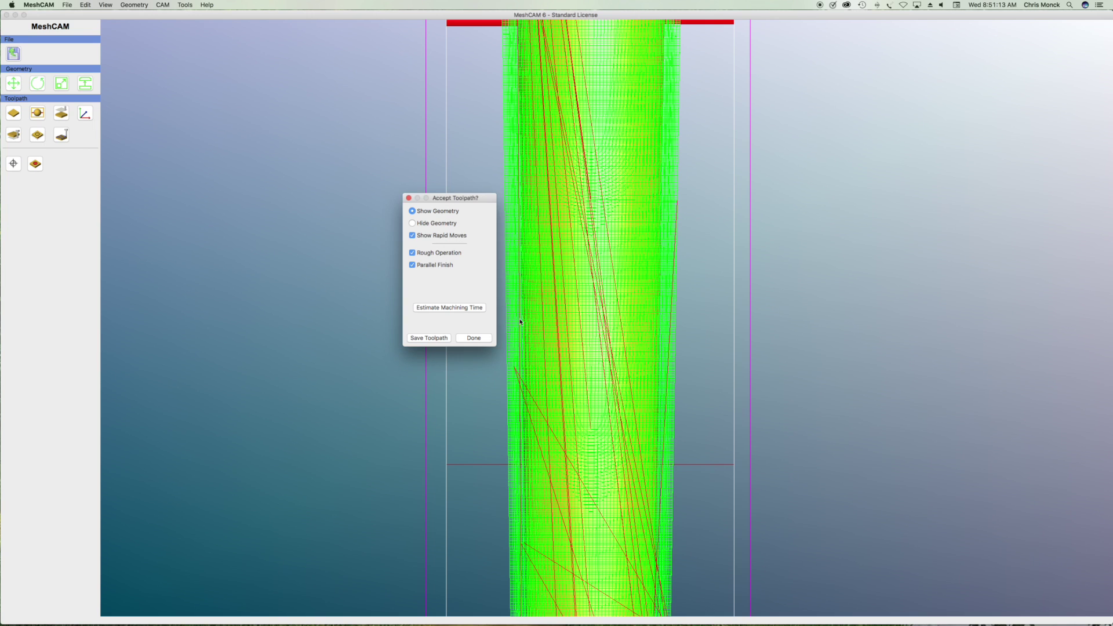
- Review the post processors offered for saving the toolpath, without saving, and close the toolpath results
left_click(425, 339)
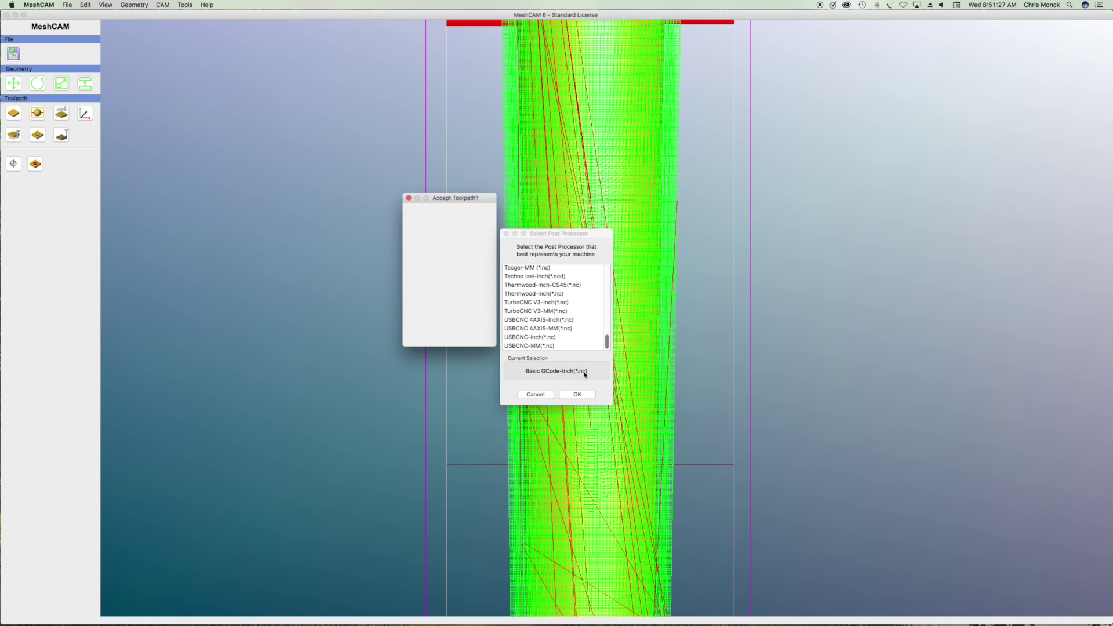
mouse_move(606, 343)
left_mouse_down()
mouse_move(608, 327)
mouse_move(610, 348)
left_mouse_up()
left_click(534, 395)
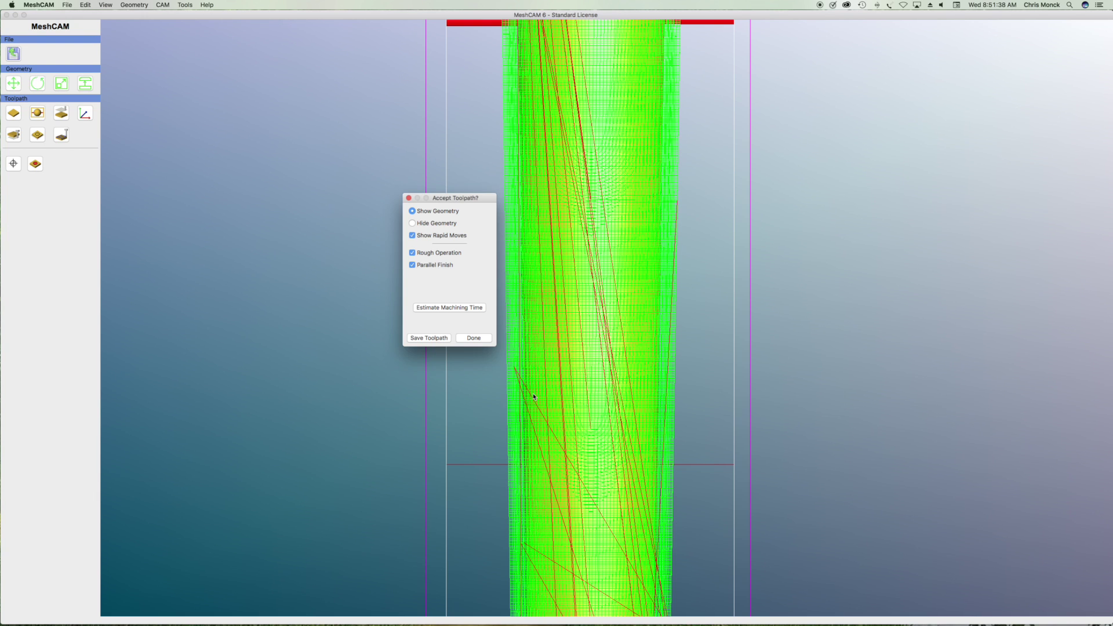
left_click(482, 339)
- Switch to CAMotics, open Osiris 7 MS Neck Contour.nc from the Osiris 7 MS 2017 G Code Files folder, and inspect its simulated toolpath
mouse_move(694, 623)
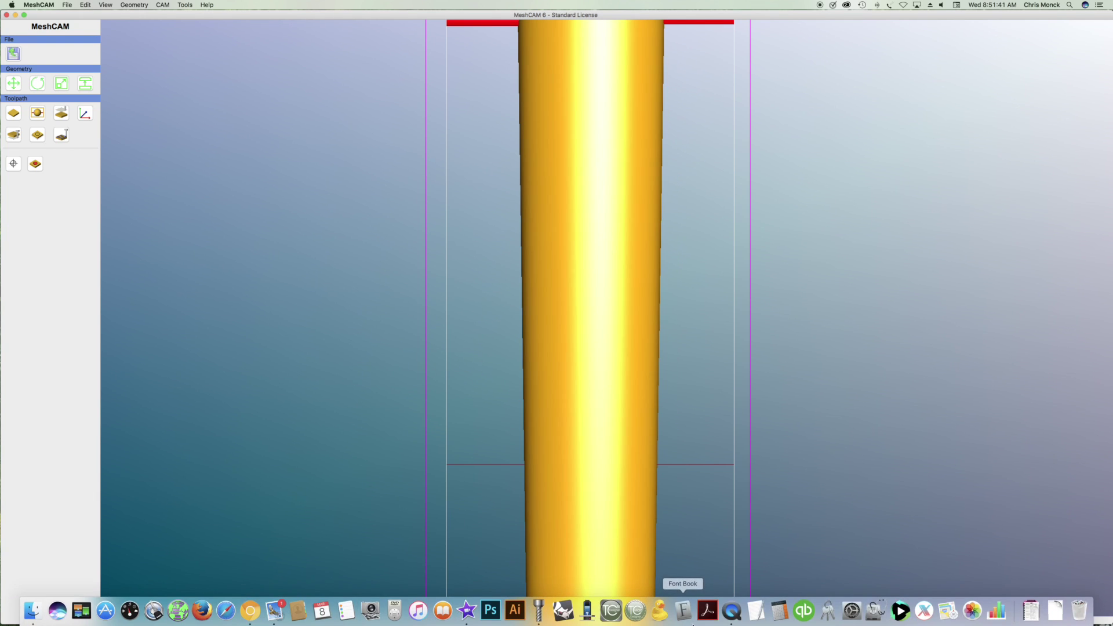
left_click(589, 613)
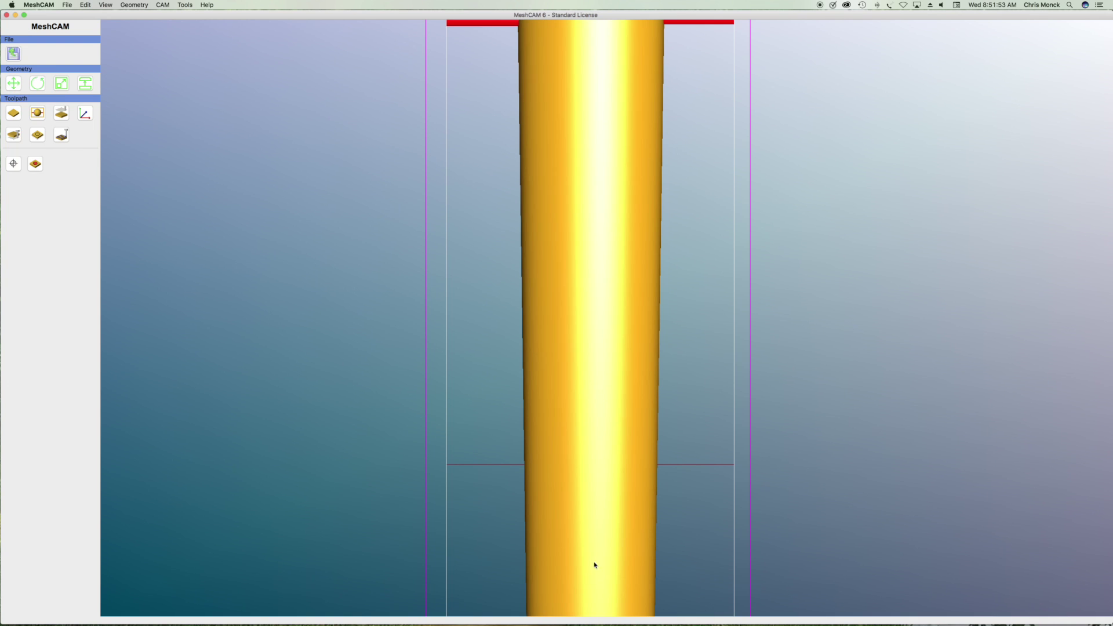
left_click(584, 614)
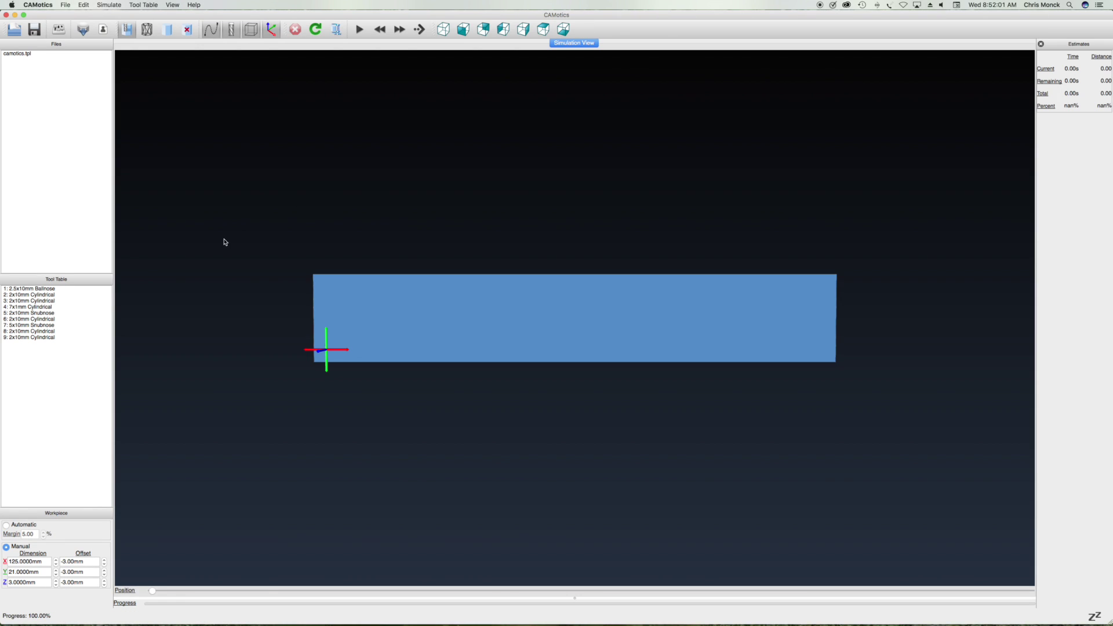
left_click(14, 29)
left_click(212, 47)
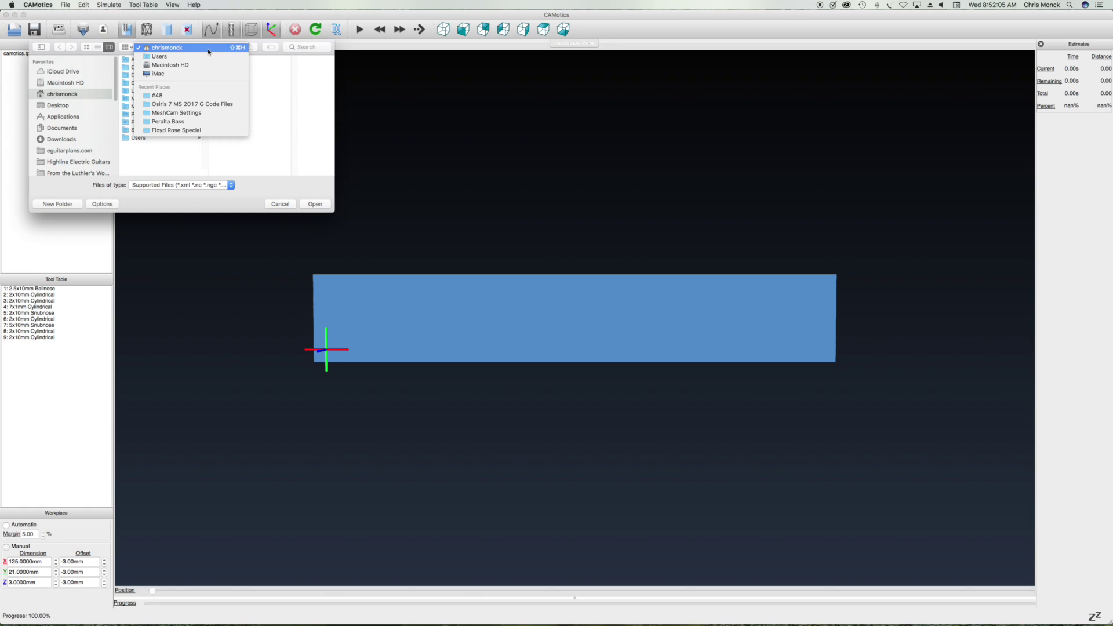
left_click(218, 107)
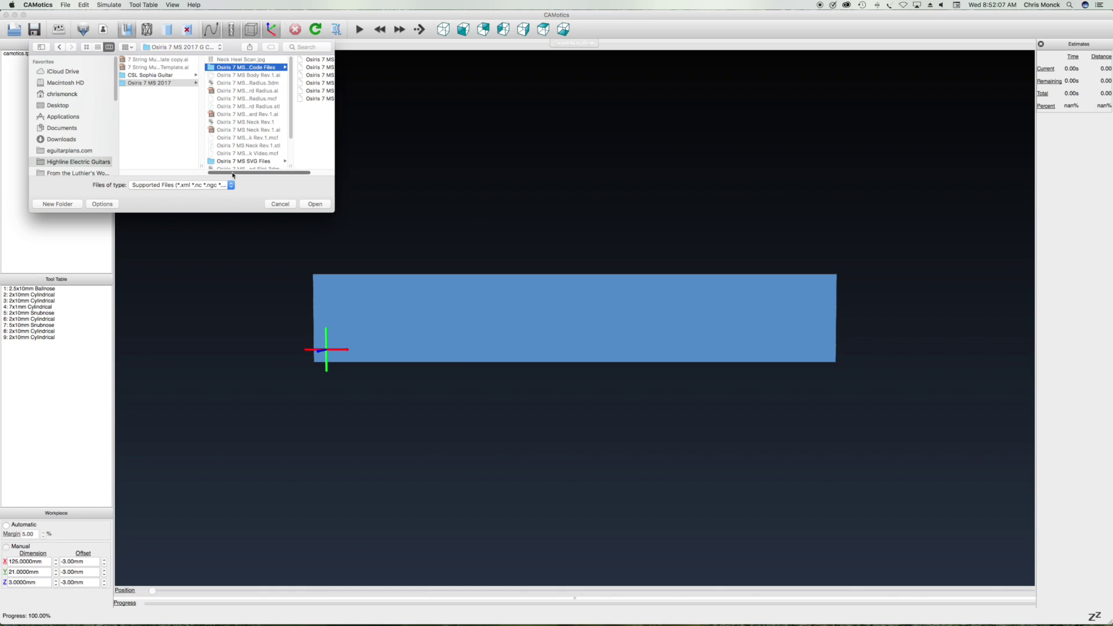
left_click_drag(232, 173, 262, 174)
left_click(295, 91)
left_click(314, 203)
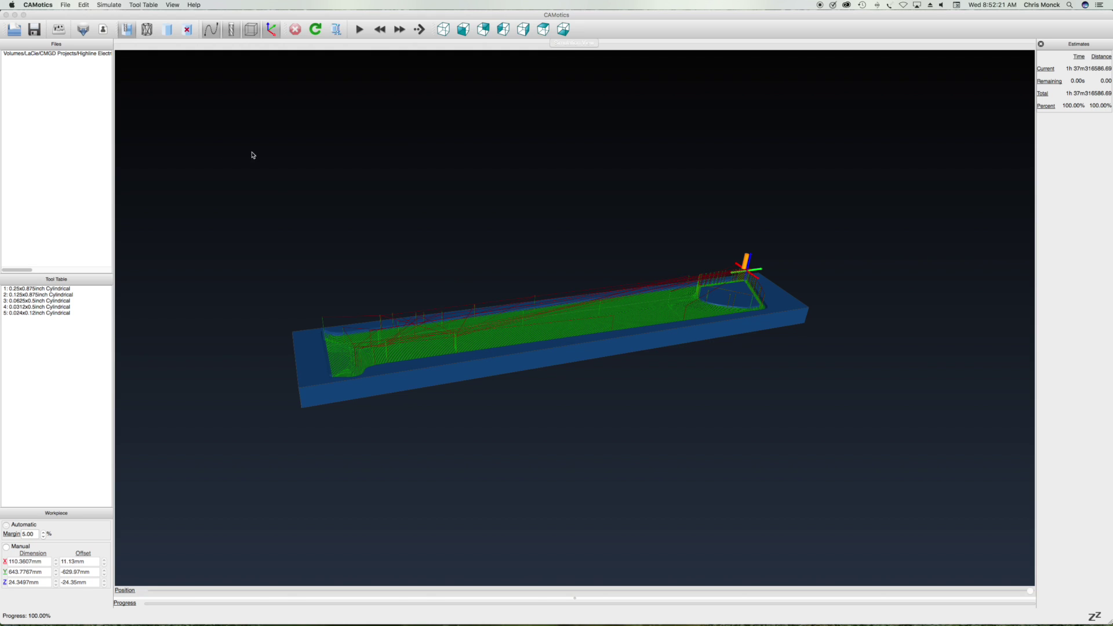
left_click(211, 29)
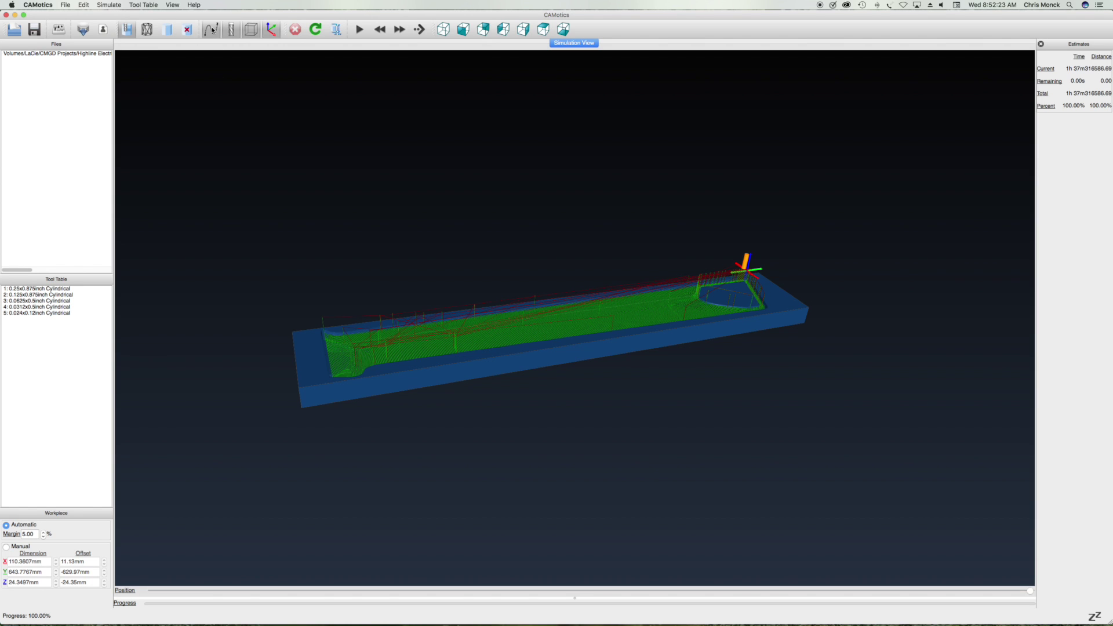
left_click_drag(457, 397, 456, 478)
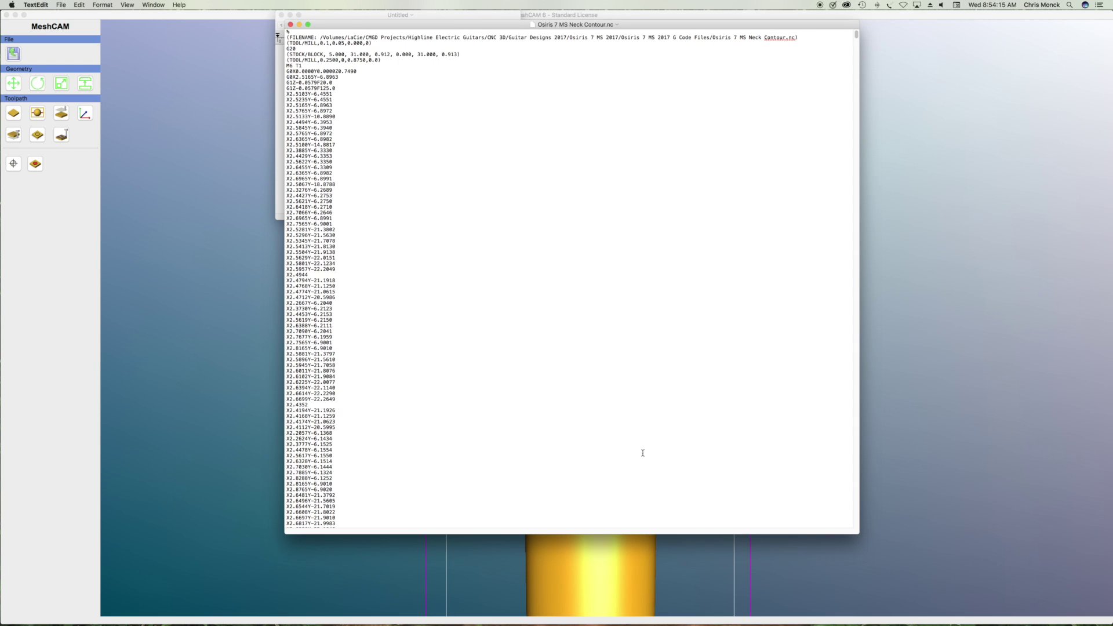
- Read through the G-code text of Osiris 7 MS Neck Contour.nc, from the tool and stock header to the X/Y coordinate lines, and close the file
scroll(638, 316, "down", 15)
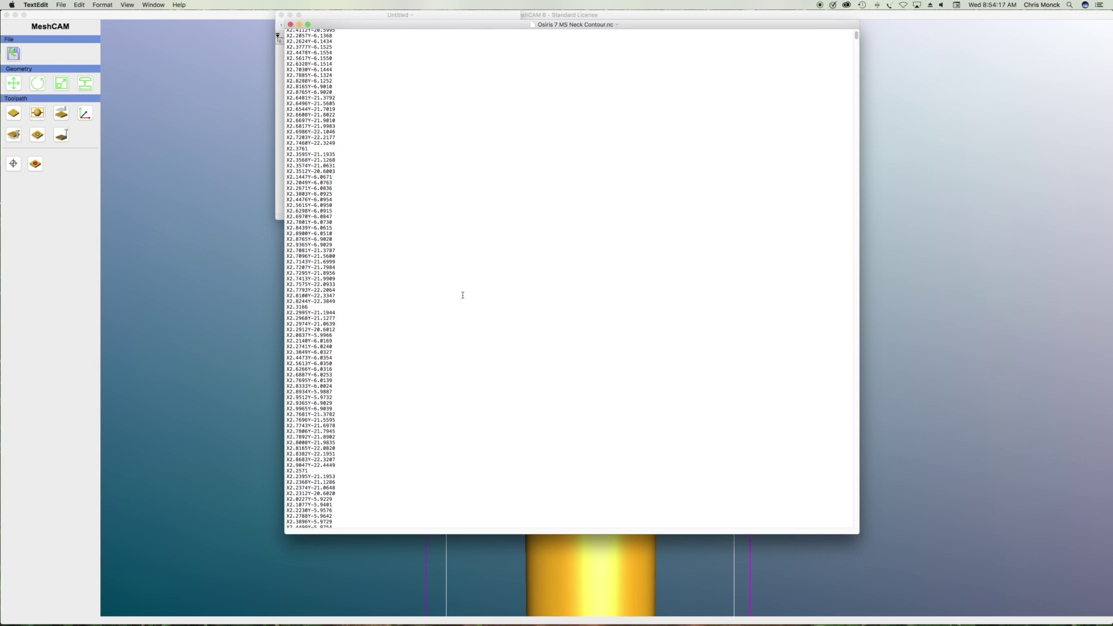
scroll(462, 295, "up", 15)
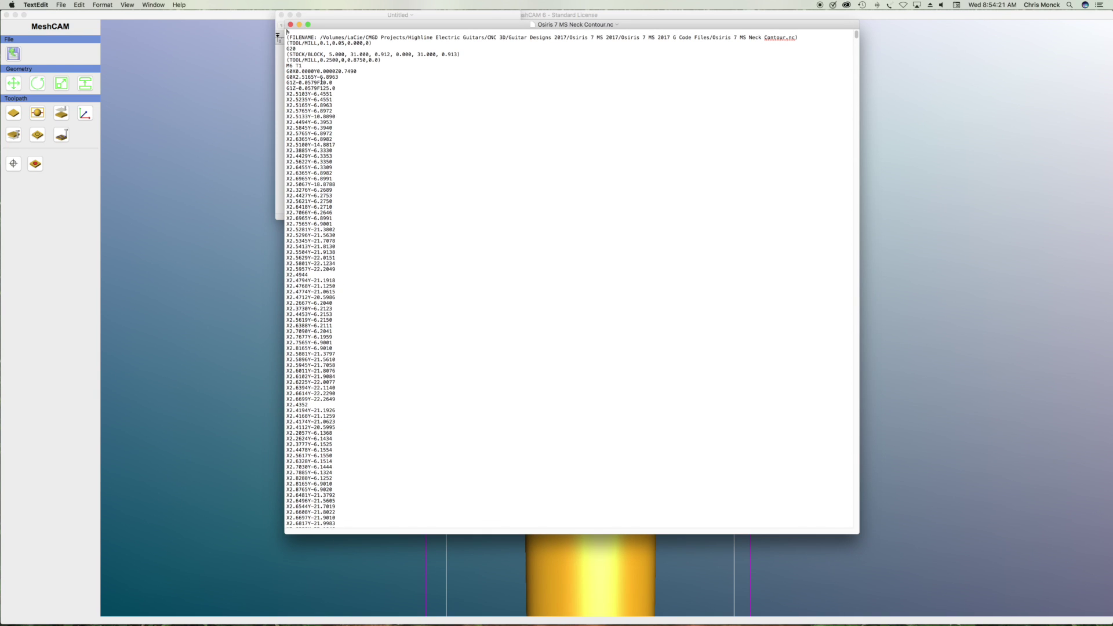
triple_click(322, 105)
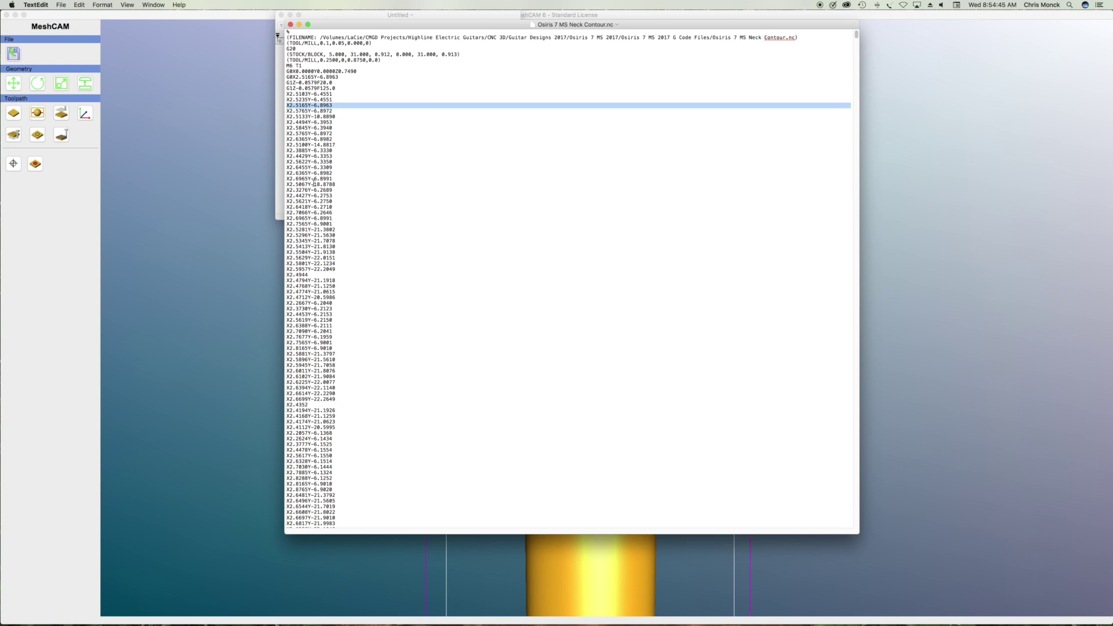
scroll(430, 255, "down", 20)
scroll(432, 255, "up", 20)
left_click(290, 25)
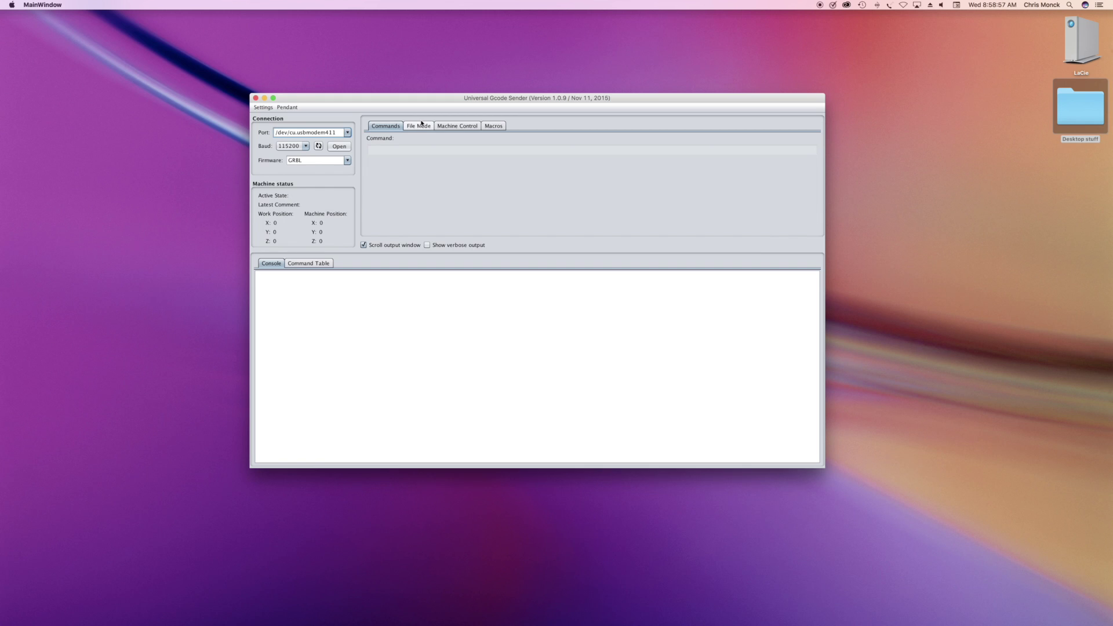
- Load the G-code file Osiris 7 MS Neck Contour.nc as the job for sending to the machine
left_click(420, 126)
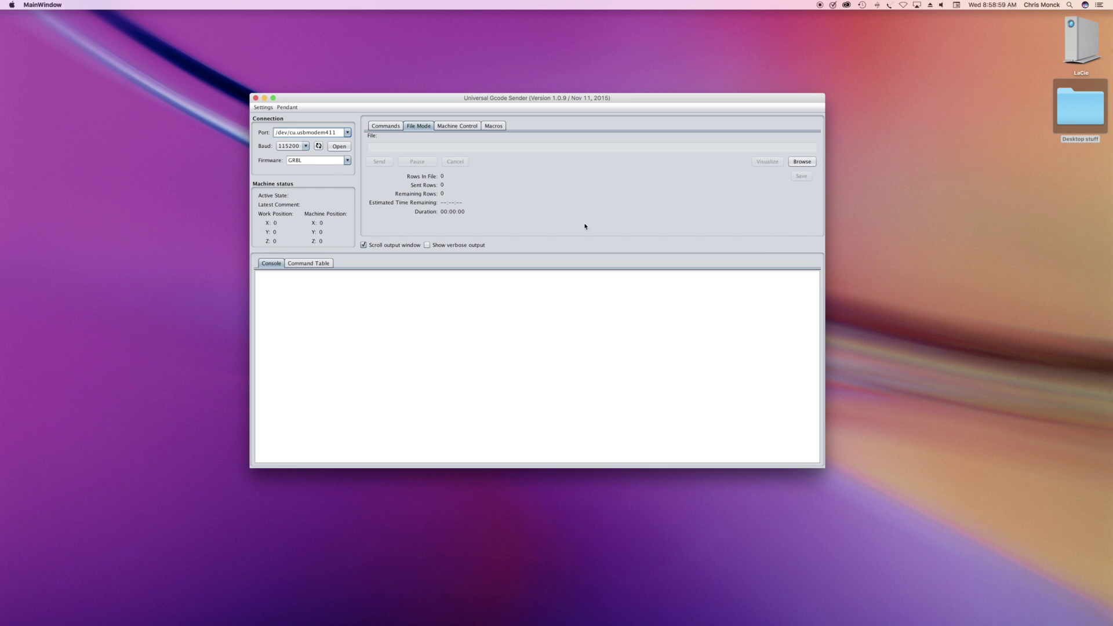
left_click(809, 162)
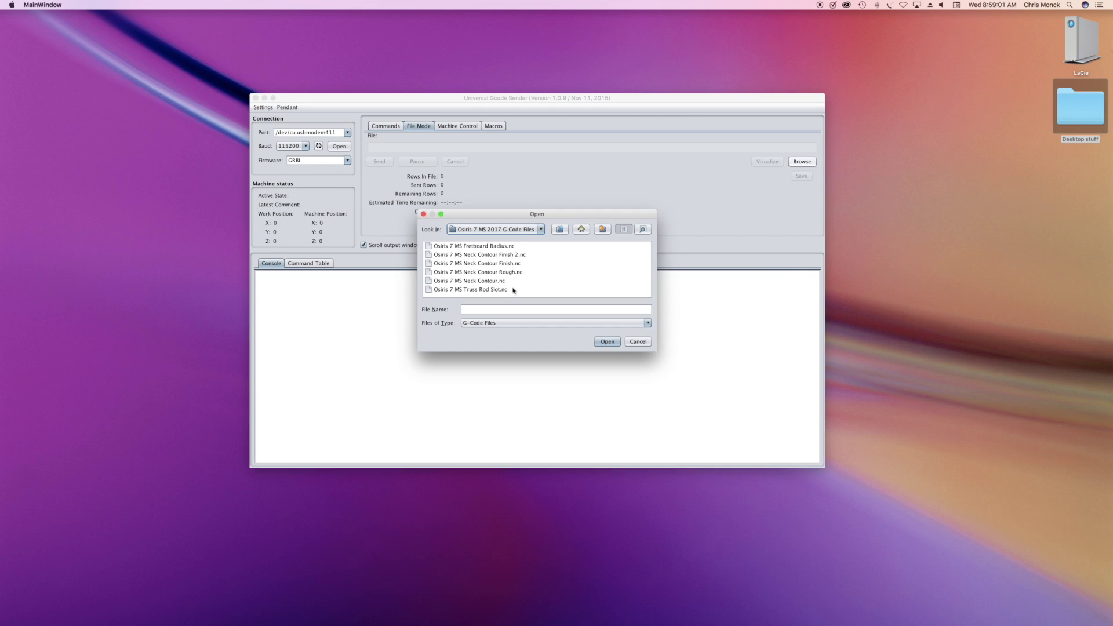
left_click(493, 281)
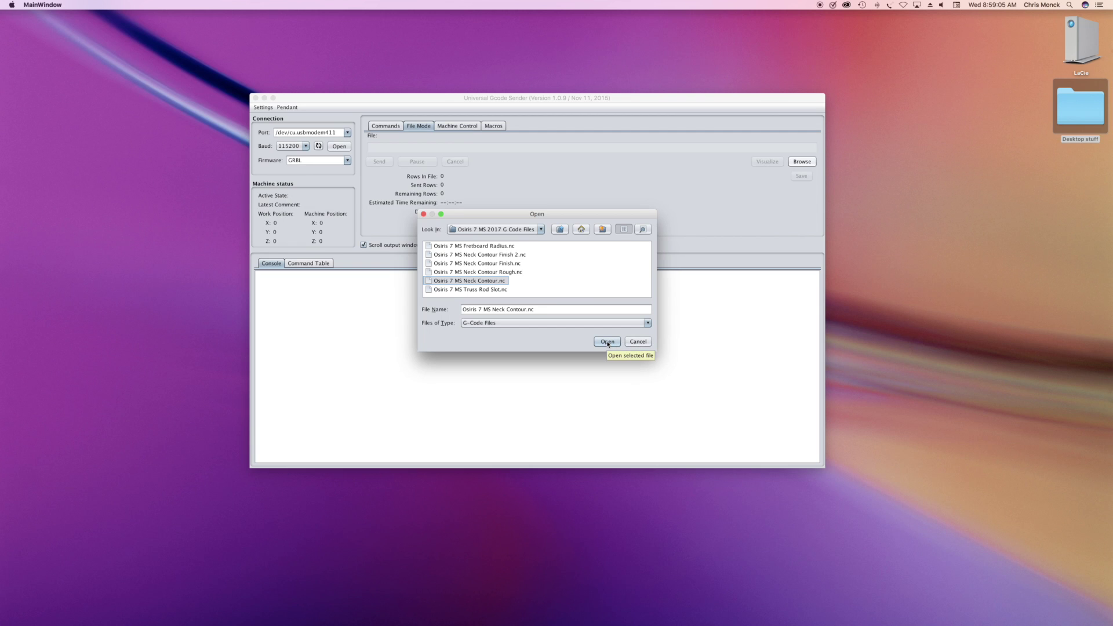
left_click(607, 343)
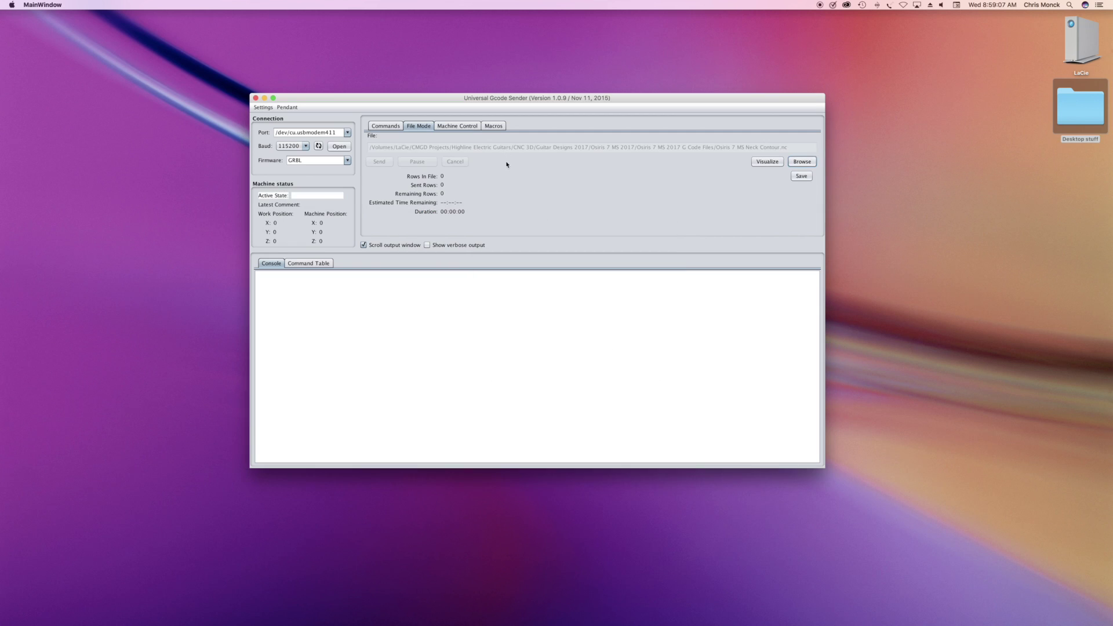